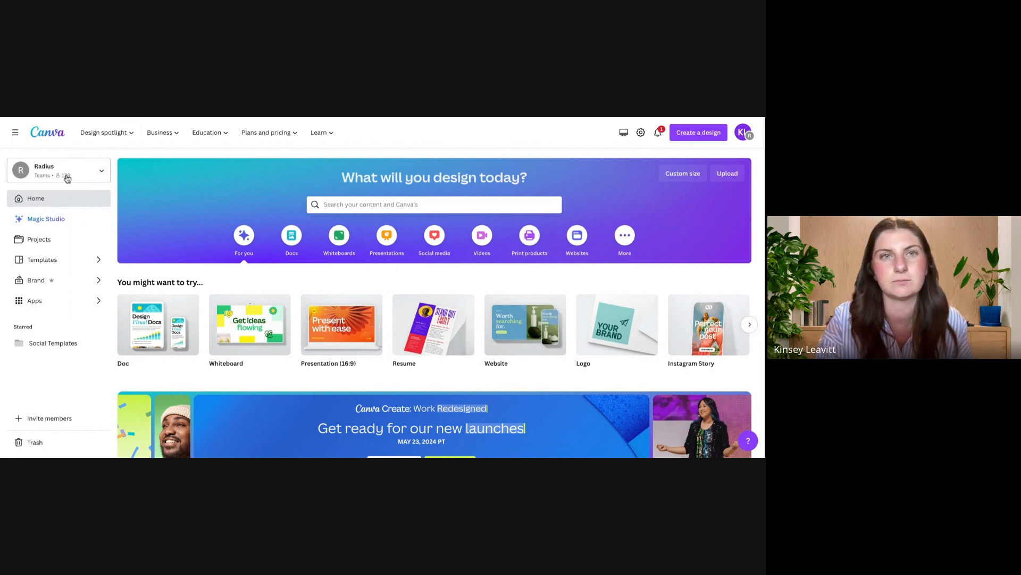
# Step: Open the Design School page from the learning resources and look over its featured course
pyautogui.click(326, 133)
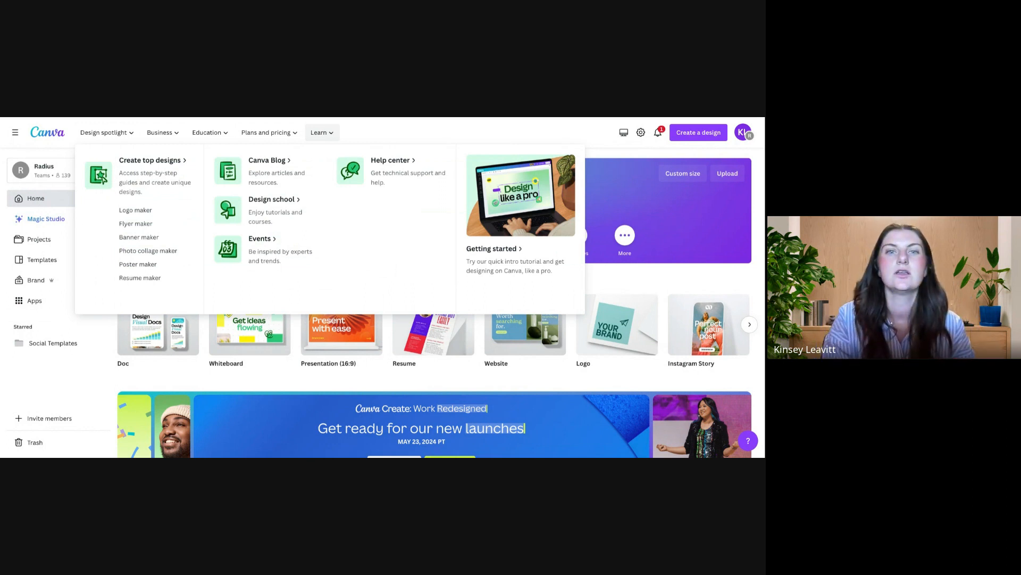
pyautogui.click(283, 205)
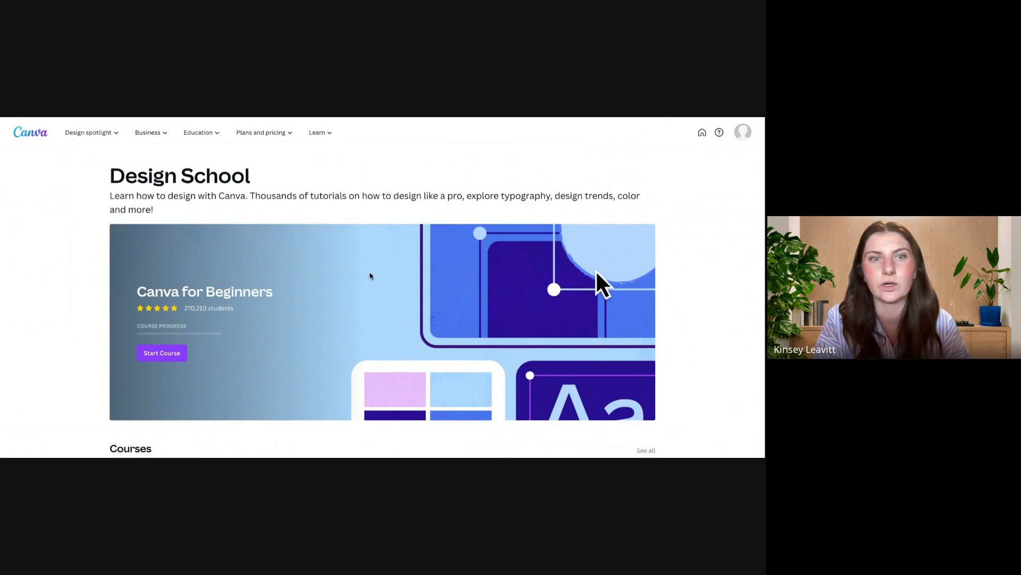
pyautogui.scroll(-1, 371, 276)
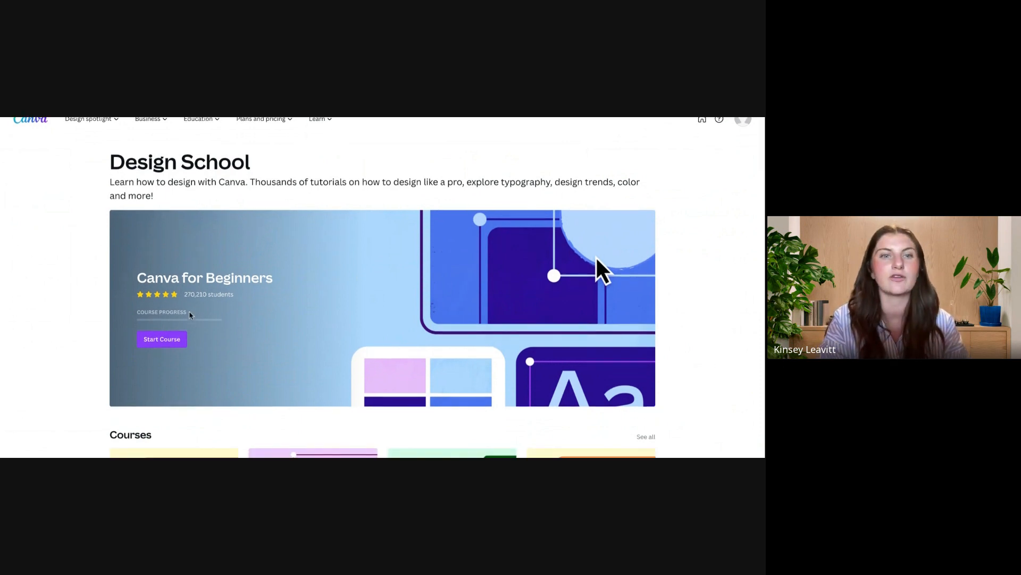
# Step: Start the Canva for Beginners course and look through its lesson list and key learnings
pyautogui.click(170, 342)
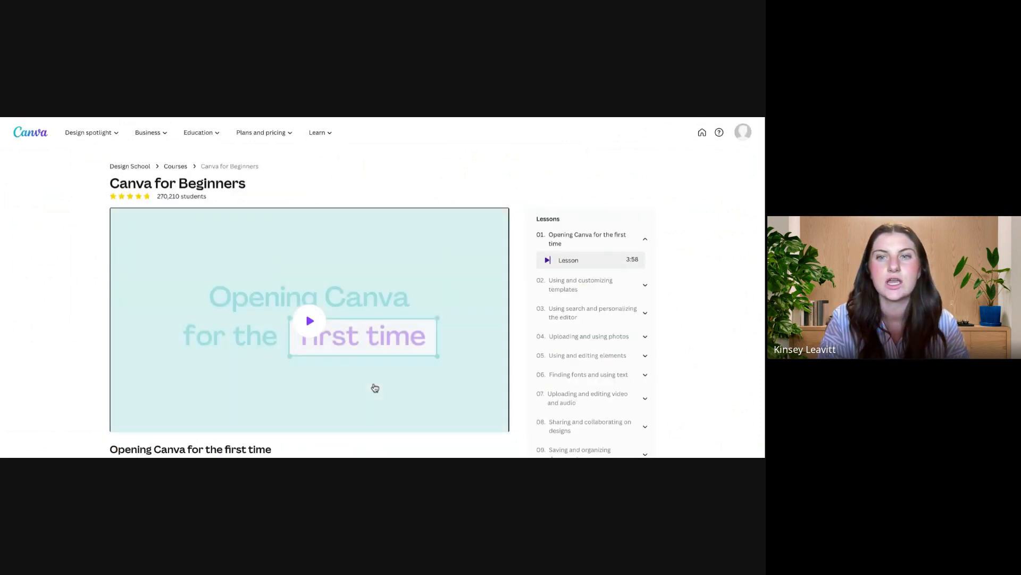
pyautogui.scroll(-5, 374, 387)
pyautogui.scroll(5, 374, 387)
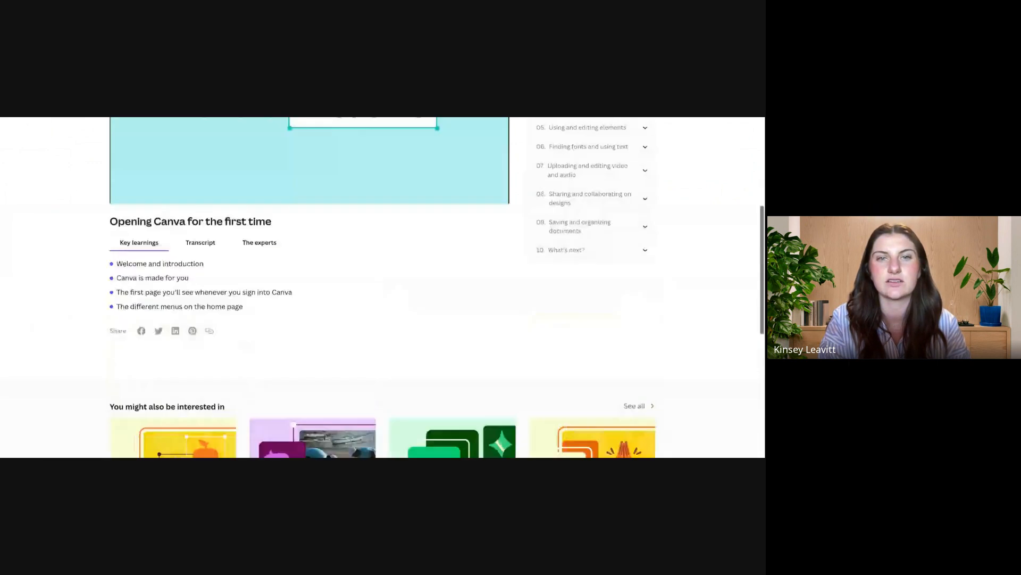
pyautogui.scroll(-3, 613, 319)
pyautogui.scroll(2, 615, 318)
pyautogui.scroll(1, 615, 317)
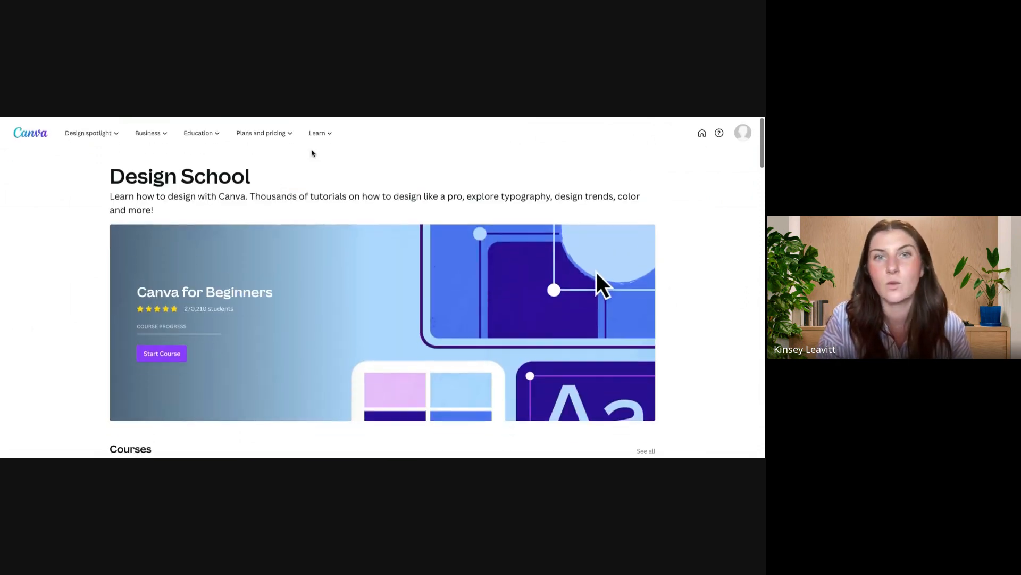
# Step: Open the Canva Events page from the learning resources and browse the upcoming events
pyautogui.moveTo(326, 143)
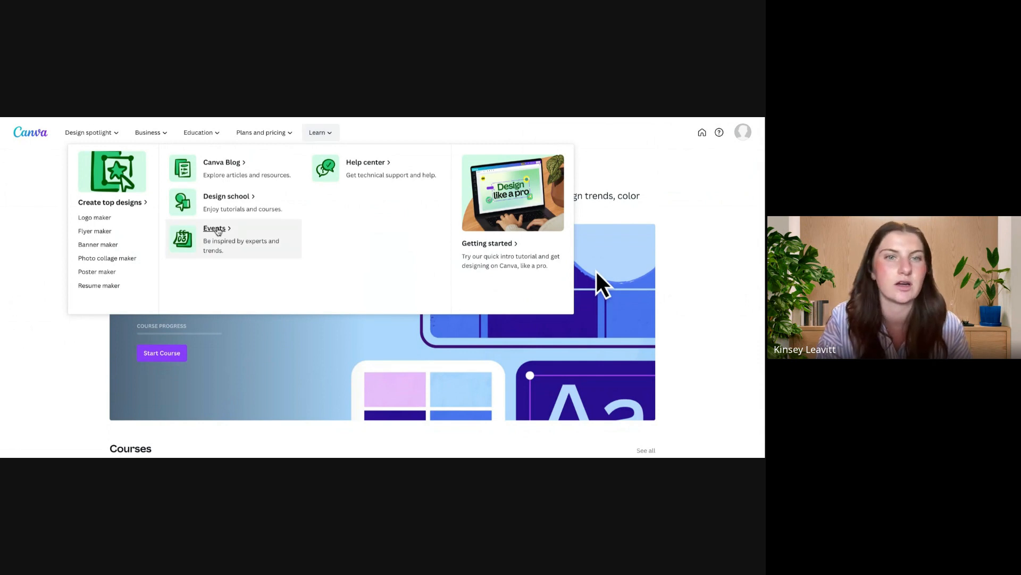
pyautogui.click(217, 231)
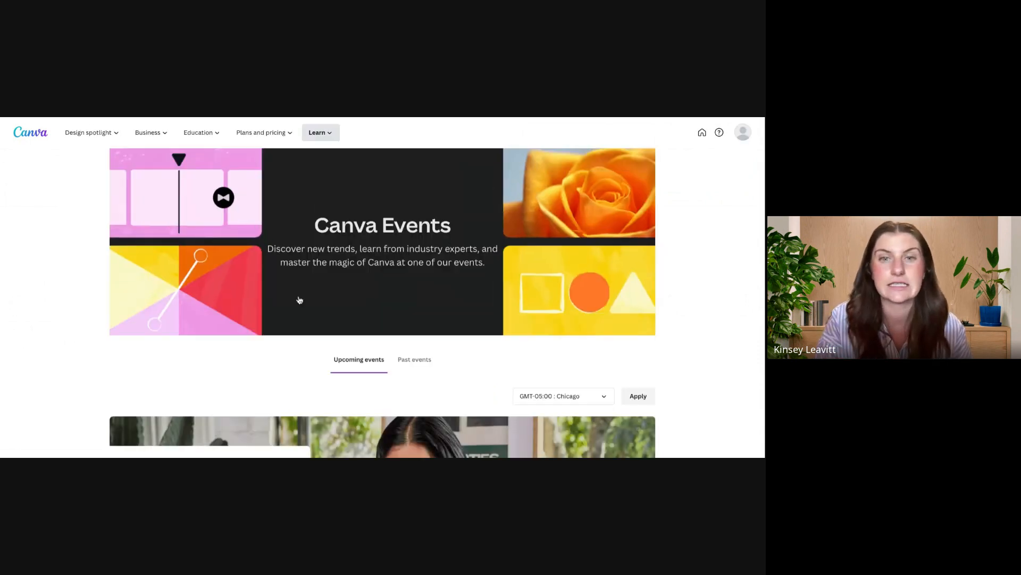
pyautogui.scroll(-3, 300, 301)
pyautogui.scroll(-4, 300, 301)
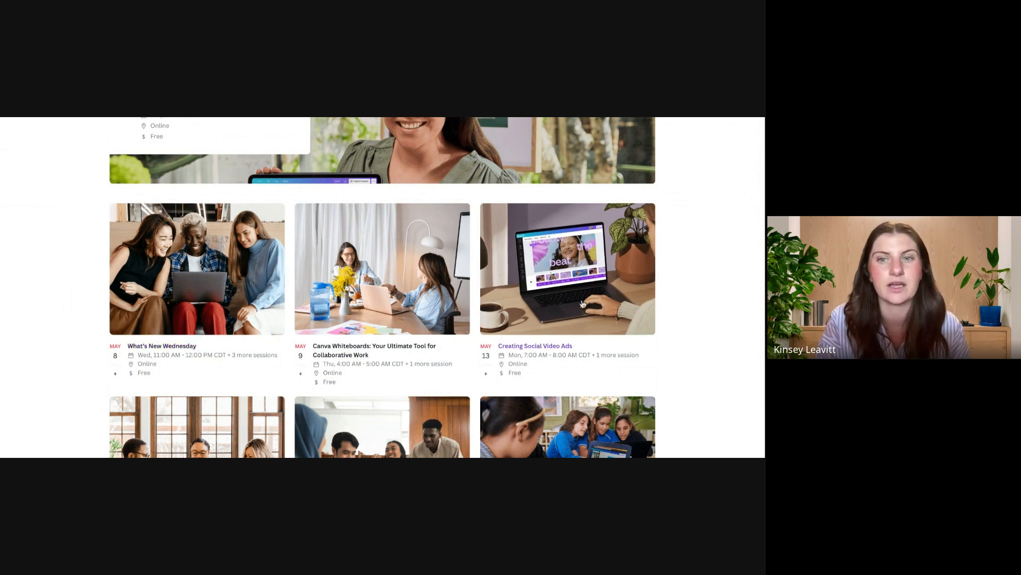
pyautogui.scroll(-3, 575, 318)
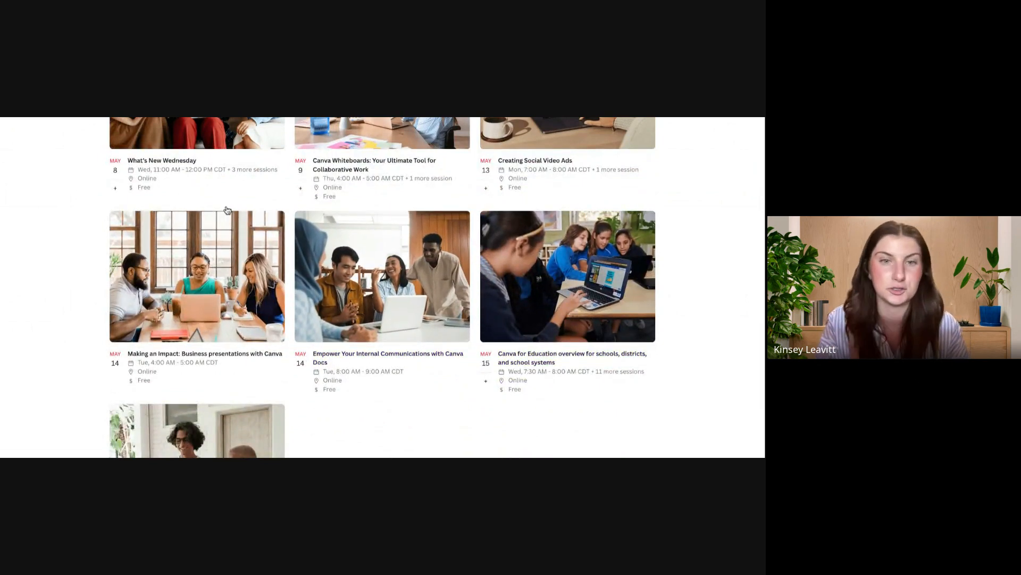
pyautogui.scroll(10, 292, 235)
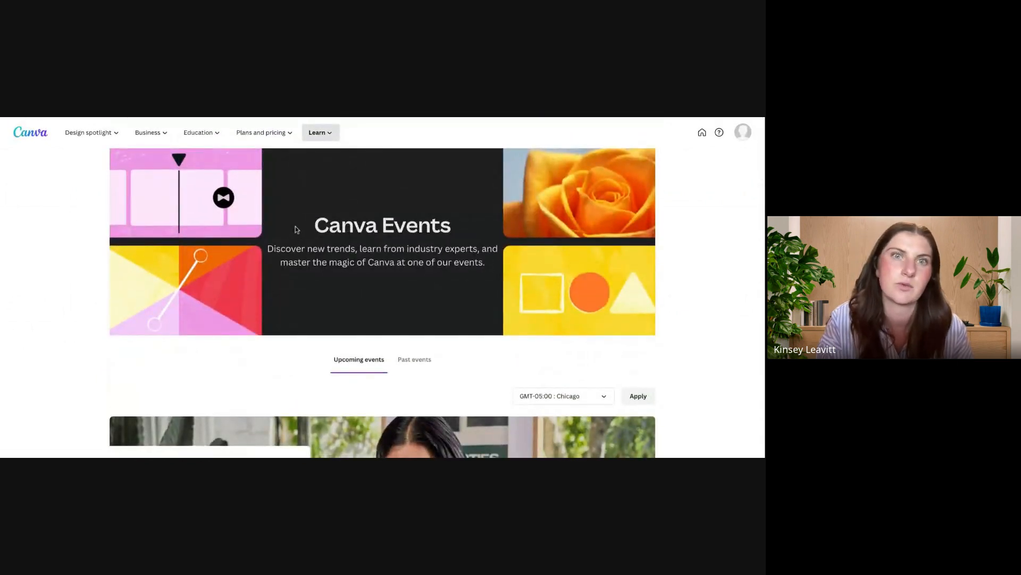
# Step: Open the Help Center and search it for "add image to design"
pyautogui.click(324, 136)
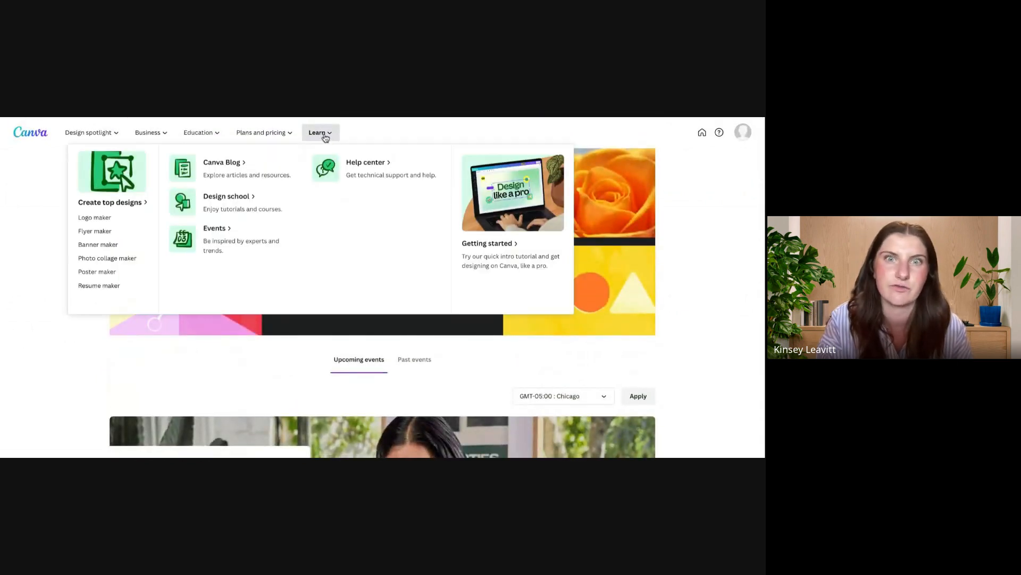
pyautogui.click(329, 169)
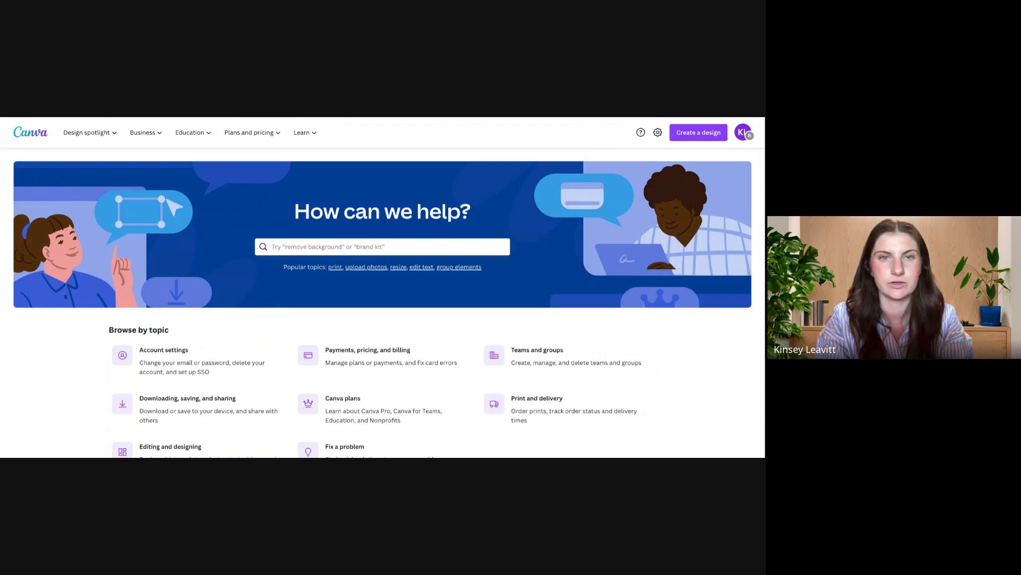
pyautogui.write('add image to ')
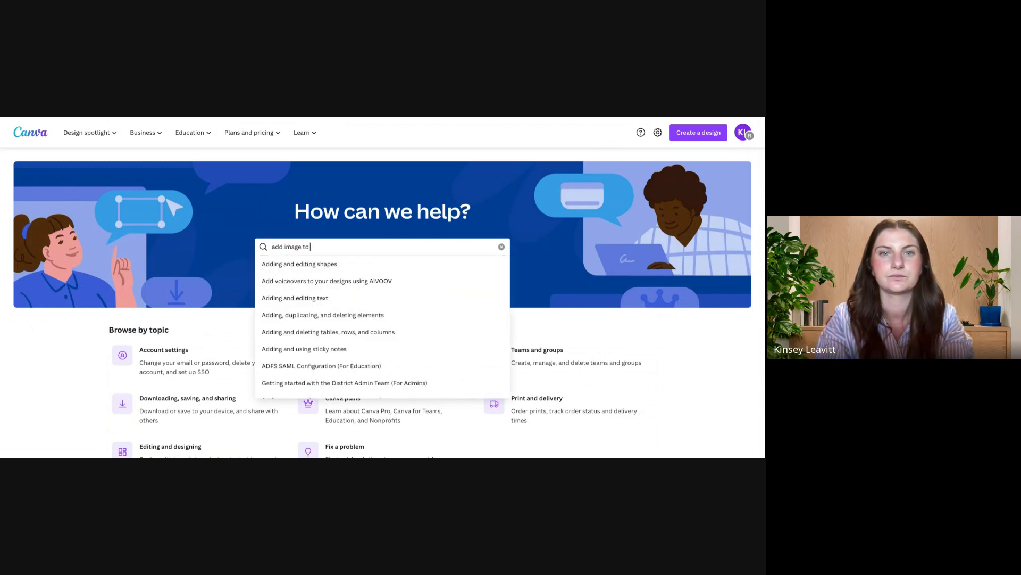
pyautogui.write('design')
pyautogui.press('Return')
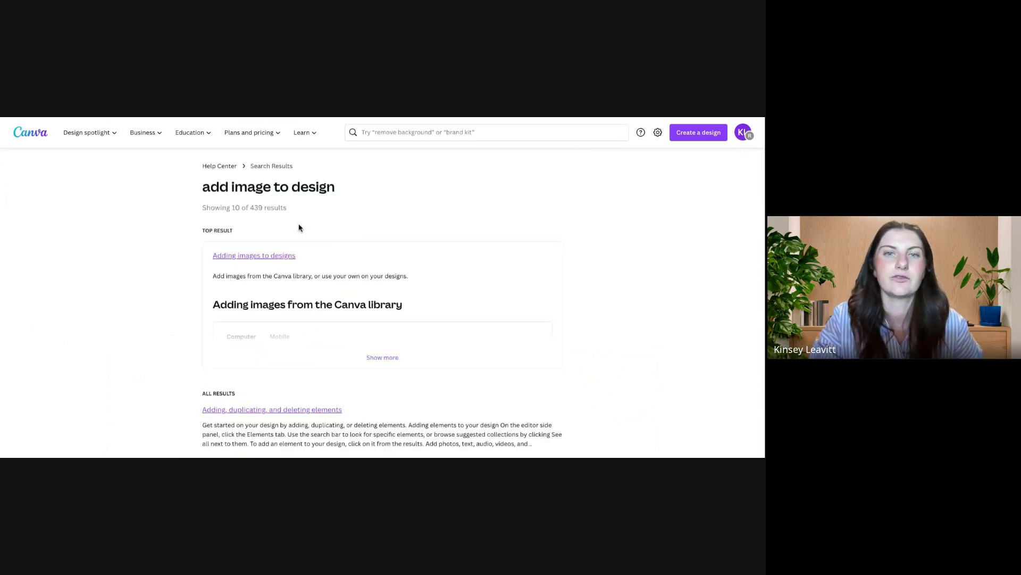
# Step: Open the "Adding images to designs" article and view its computer and mobile instructions
pyautogui.click(267, 256)
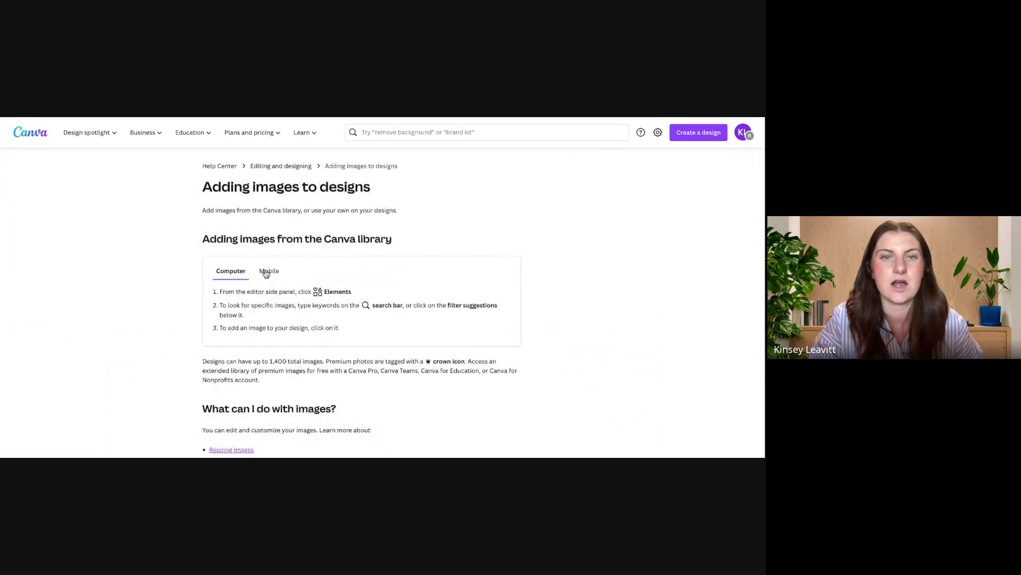
pyautogui.moveTo(230, 291); pyautogui.dragTo(339, 329)
pyautogui.click(338, 324)
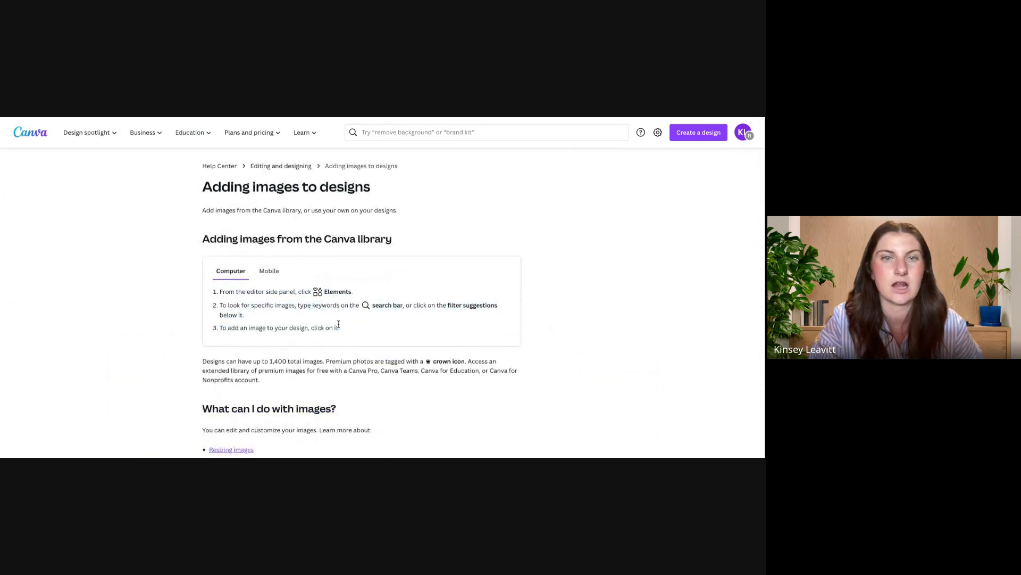
pyautogui.click(276, 280)
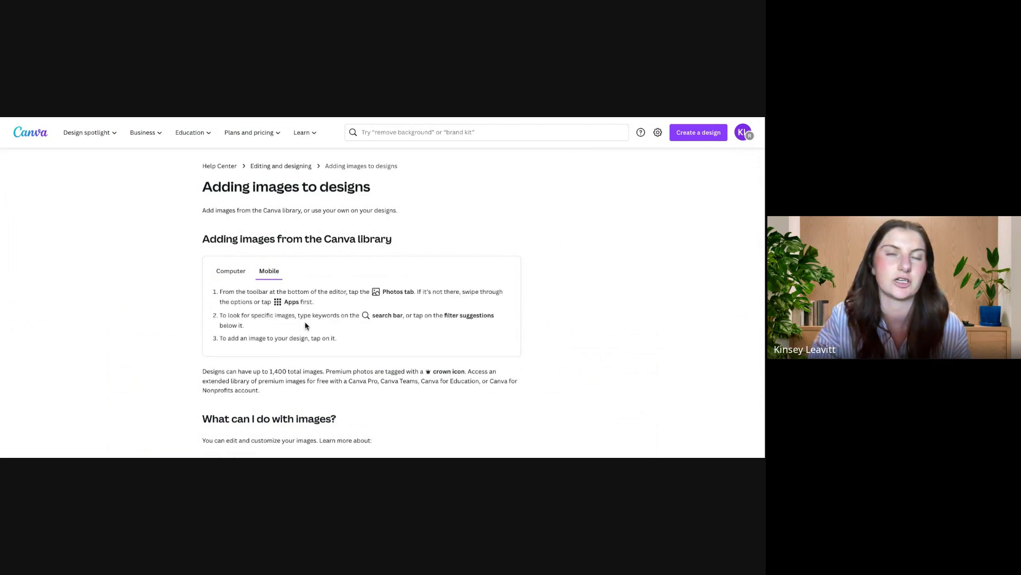
# Step: Return to the home page, ask the AI assistant "how to i add elements to a design", and close the chat after reading the answer
pyautogui.click(33, 132)
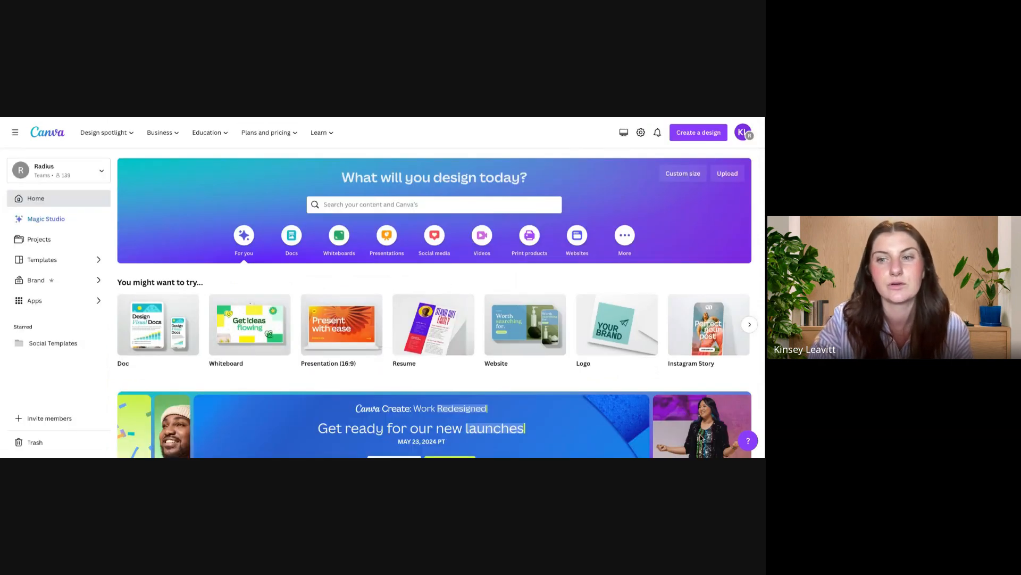
pyautogui.click(748, 442)
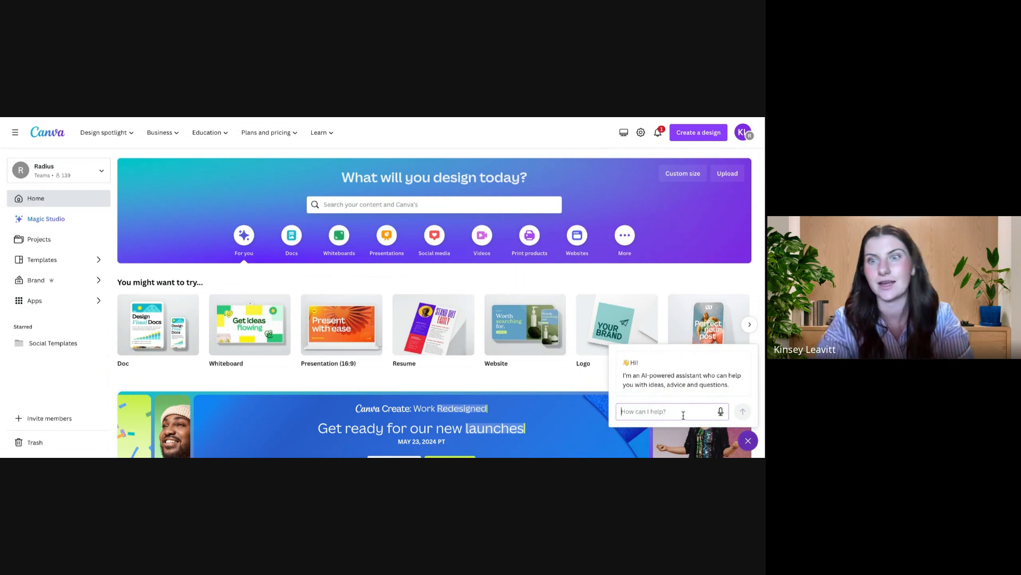
pyautogui.write('how to i')
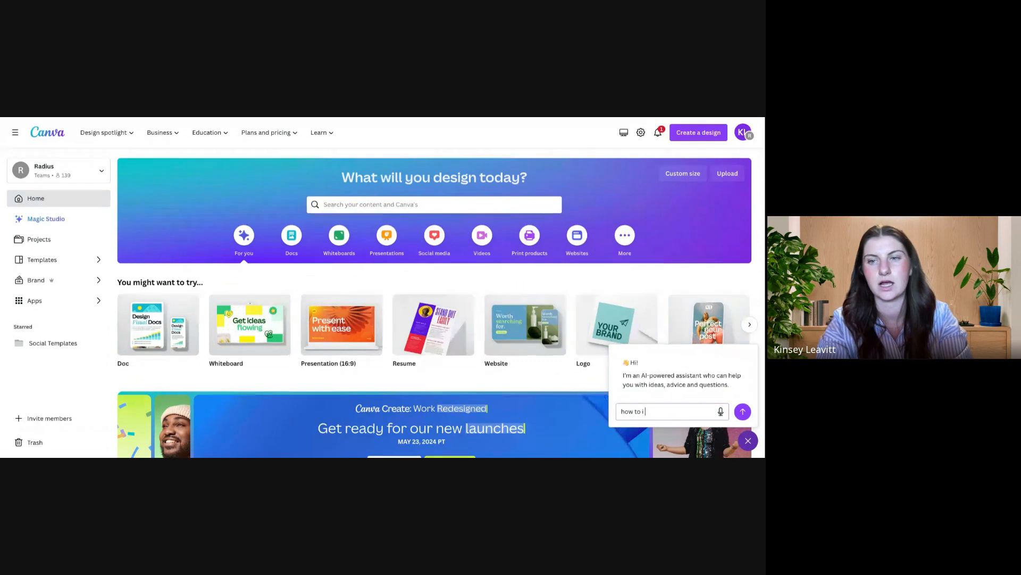
pyautogui.write(' add elemtnts')
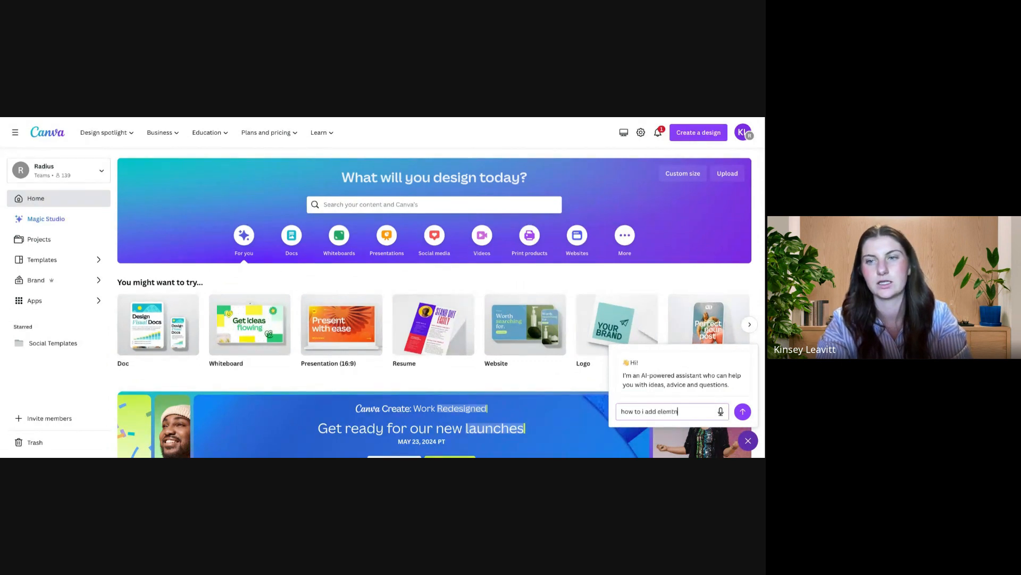
pyautogui.press('BackSpace')
pyautogui.press('BackSpace')
pyautogui.press('BackSpace')
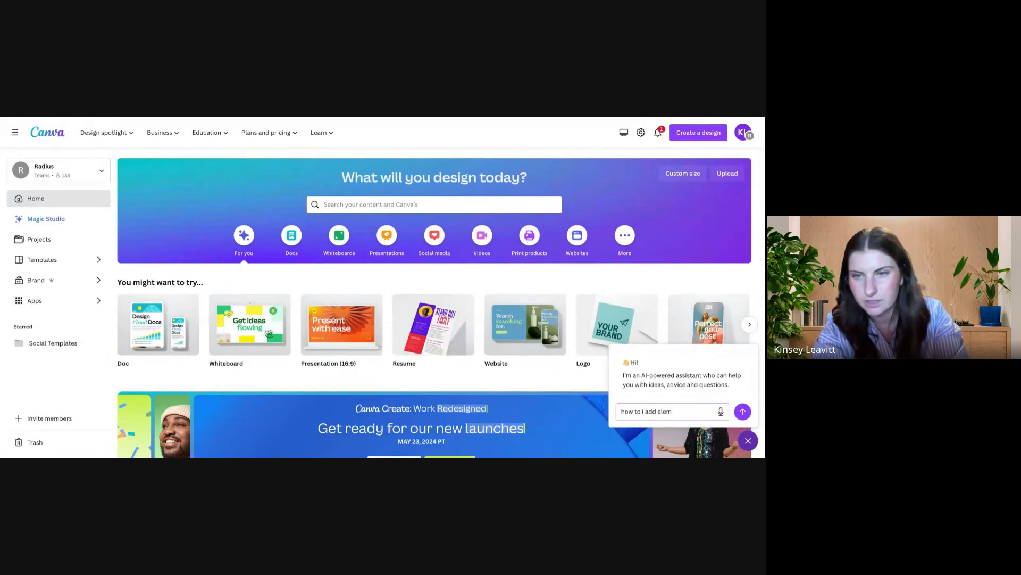
pyautogui.write('ents to a')
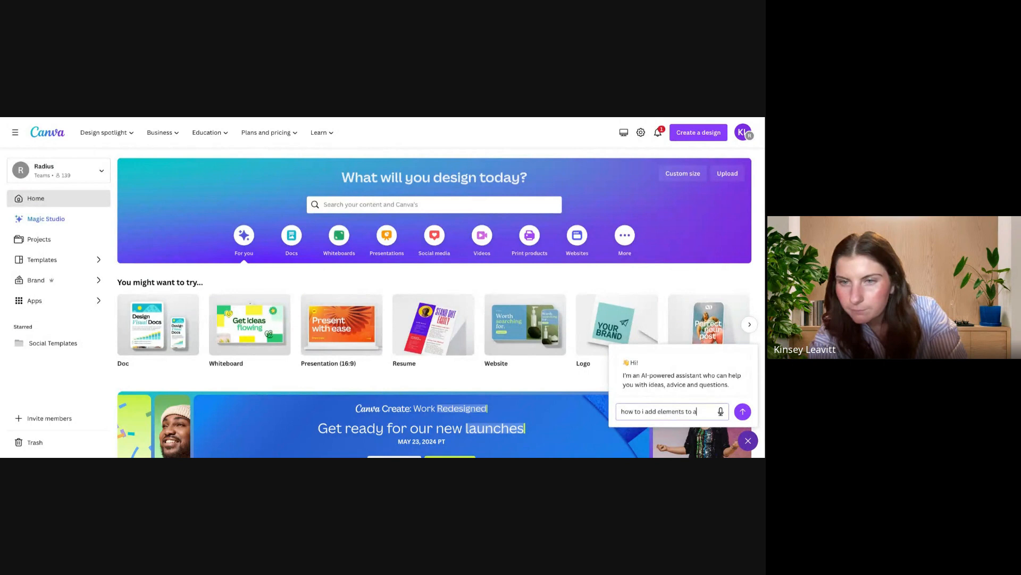
pyautogui.write(' design')
pyautogui.press('Return')
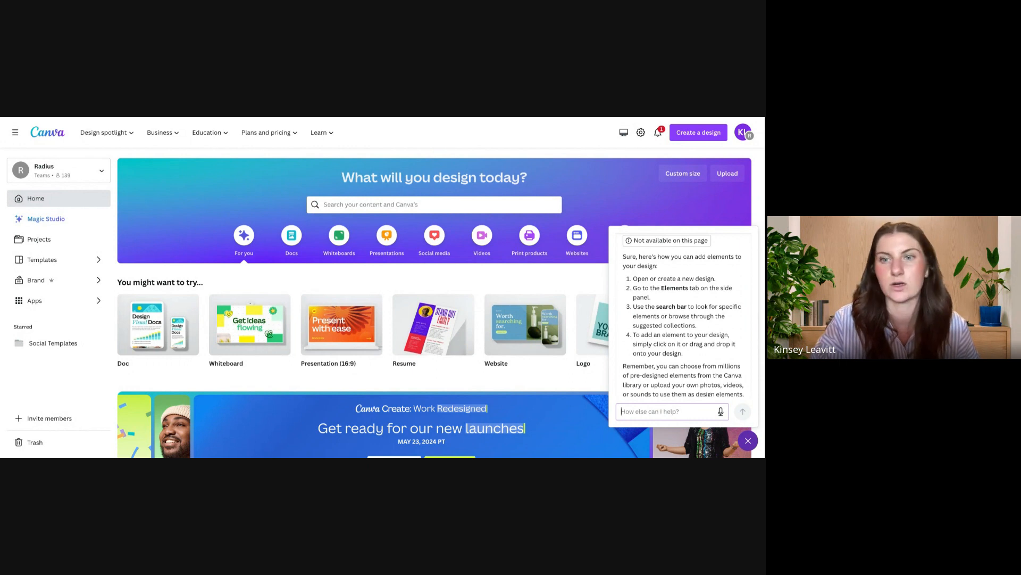
pyautogui.click(748, 440)
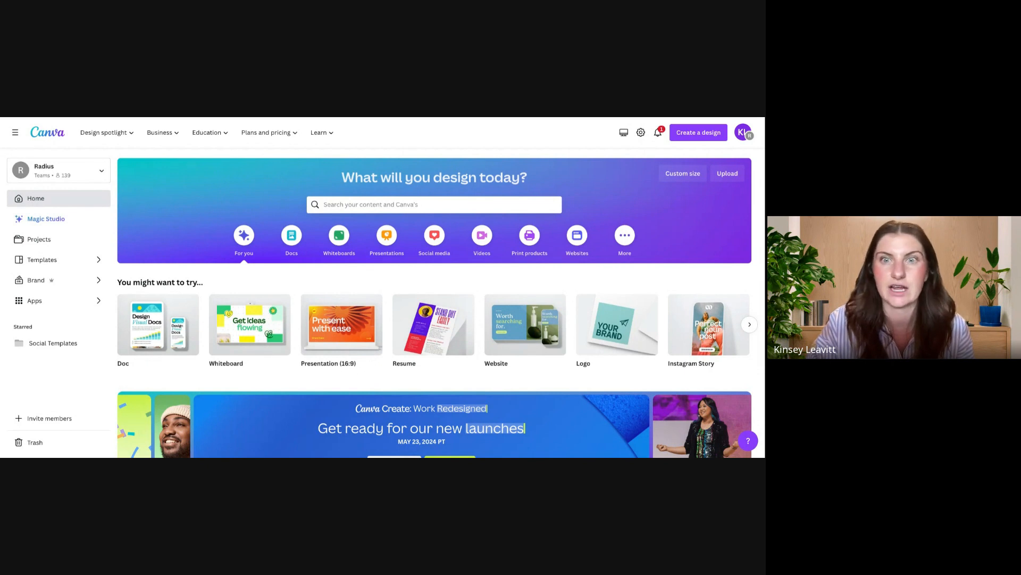
# Step: Rerun the recent search "open house template for social media" and browse the matching designs, brand templates, folders and templates
pyautogui.click(413, 205)
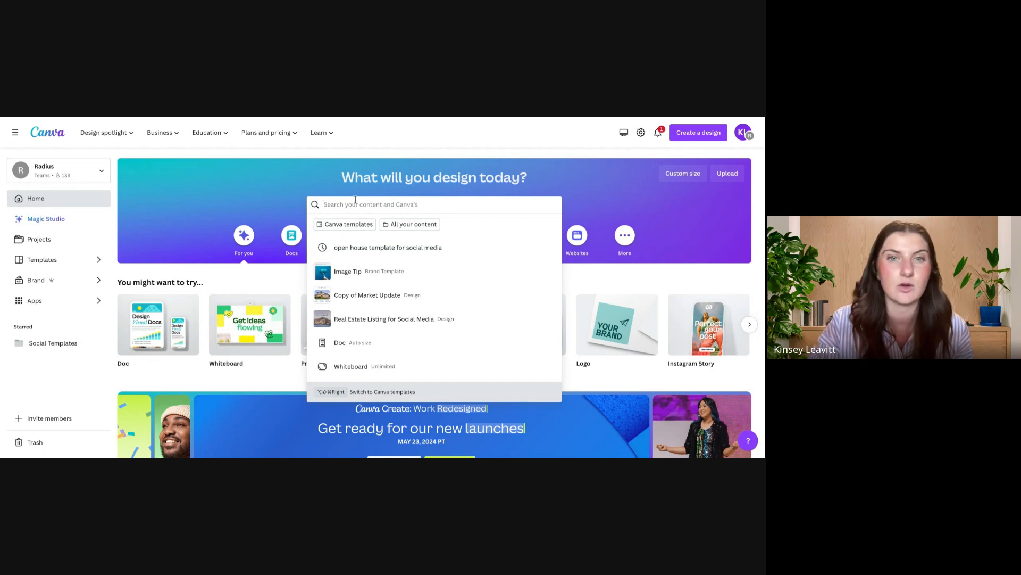
pyautogui.click(392, 249)
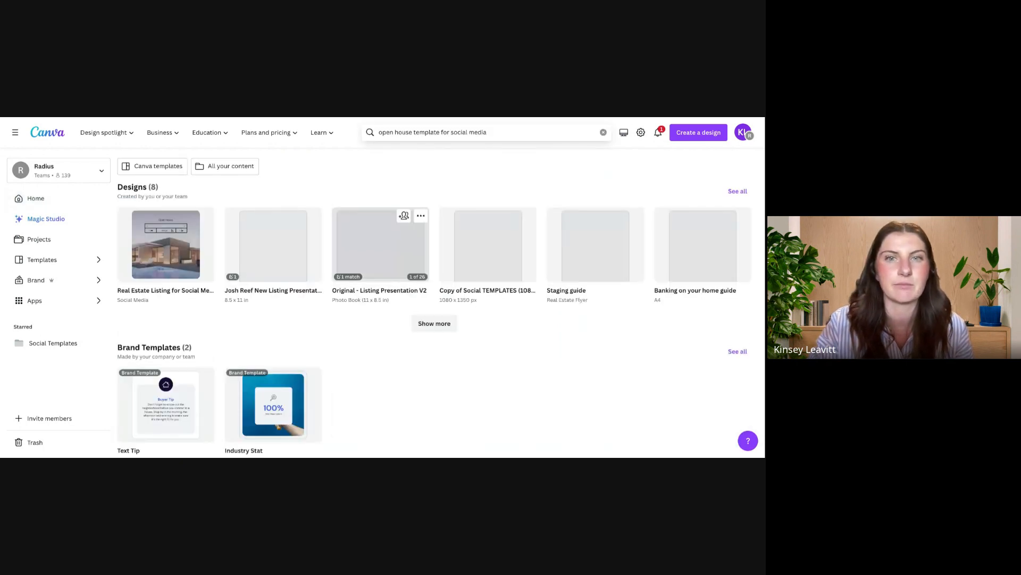
pyautogui.scroll(-4, 422, 343)
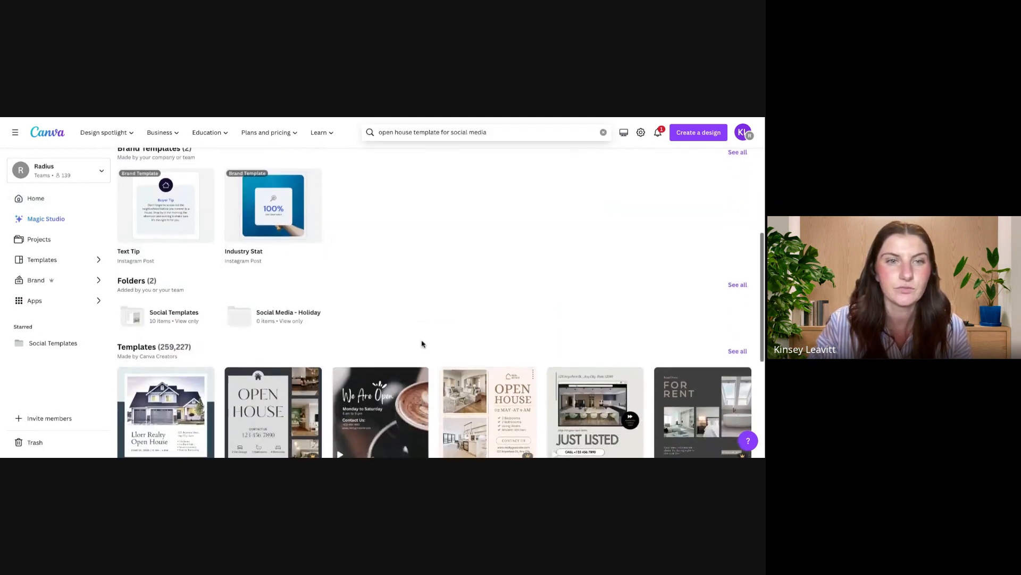
pyautogui.scroll(3, 422, 343)
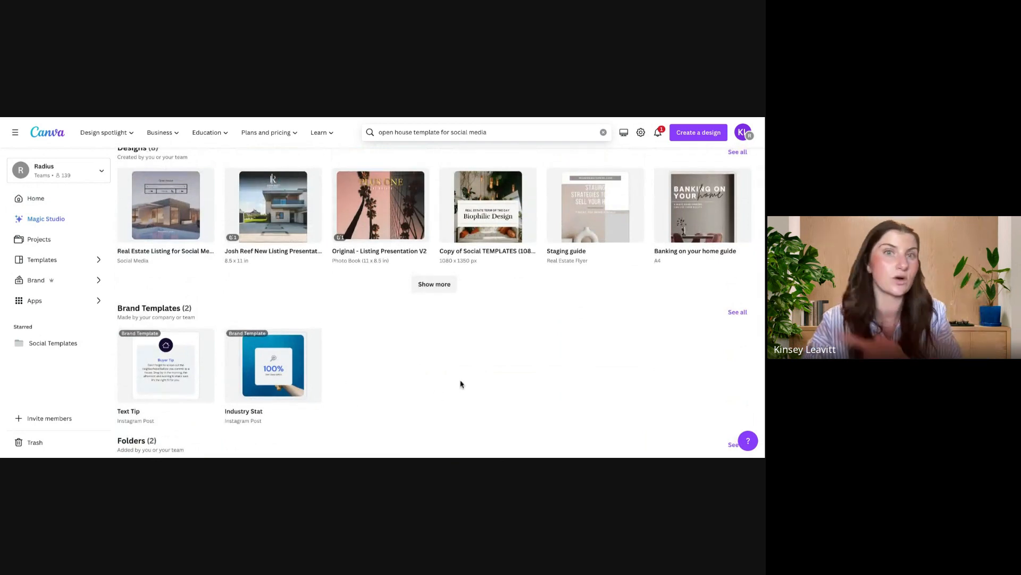
pyautogui.scroll(-5, 436, 372)
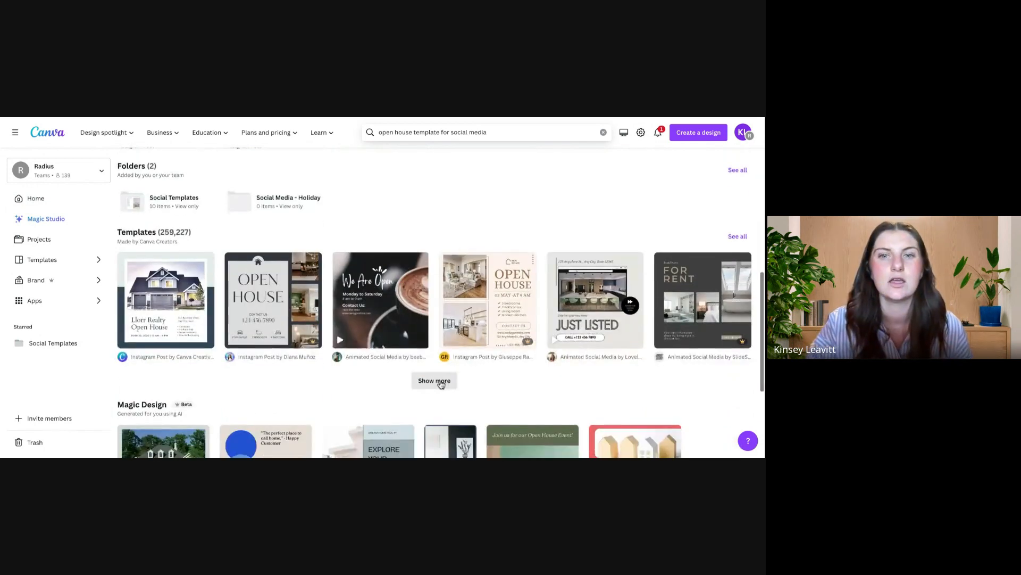
pyautogui.scroll(-3, 438, 382)
pyautogui.scroll(8, 439, 384)
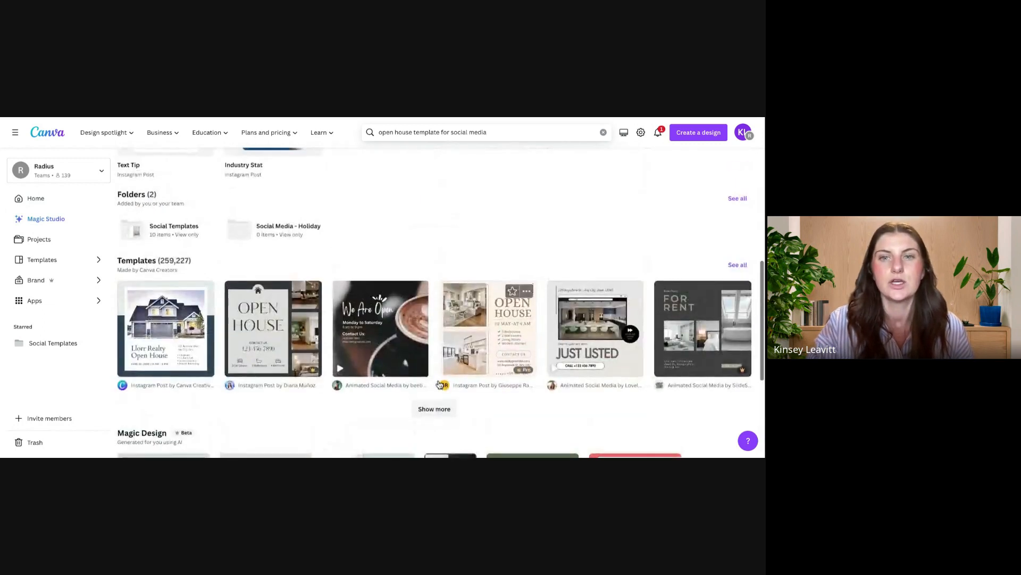
# Step: Return to the home page and browse the suggested design types under "You might want to try"
pyautogui.click(50, 134)
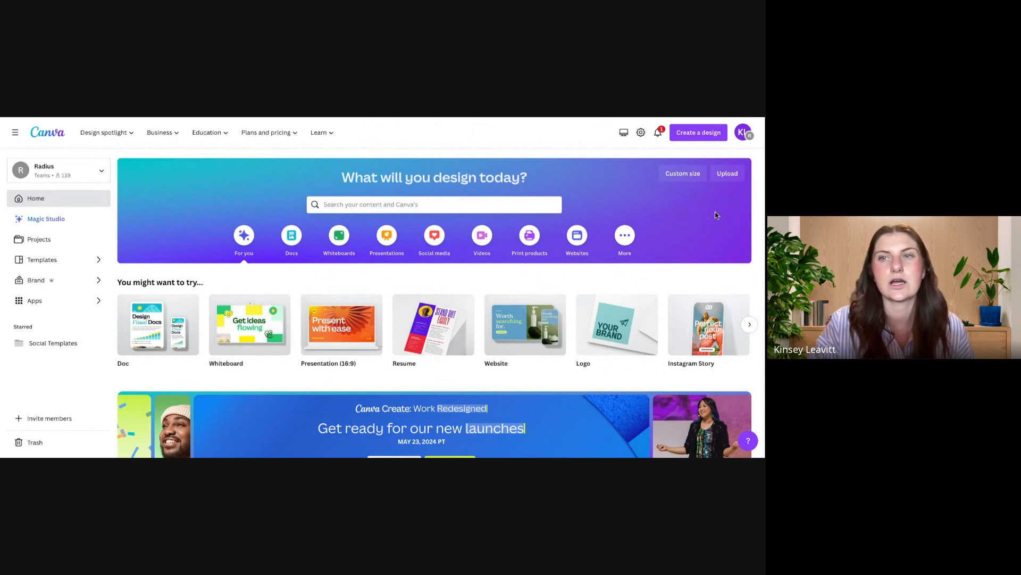
pyautogui.hscroll(3, 501, 323)
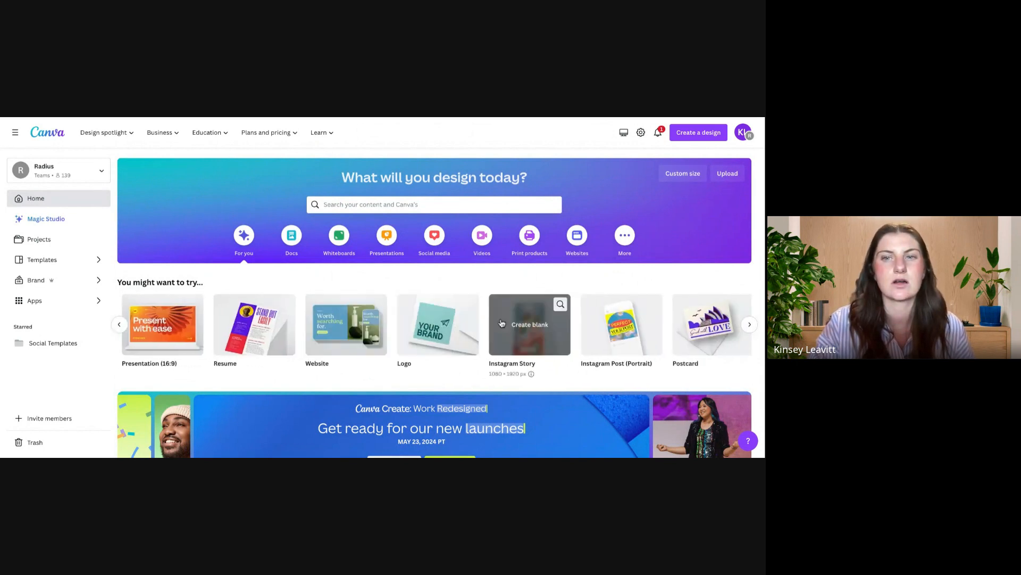
pyautogui.hscroll(5, 502, 323)
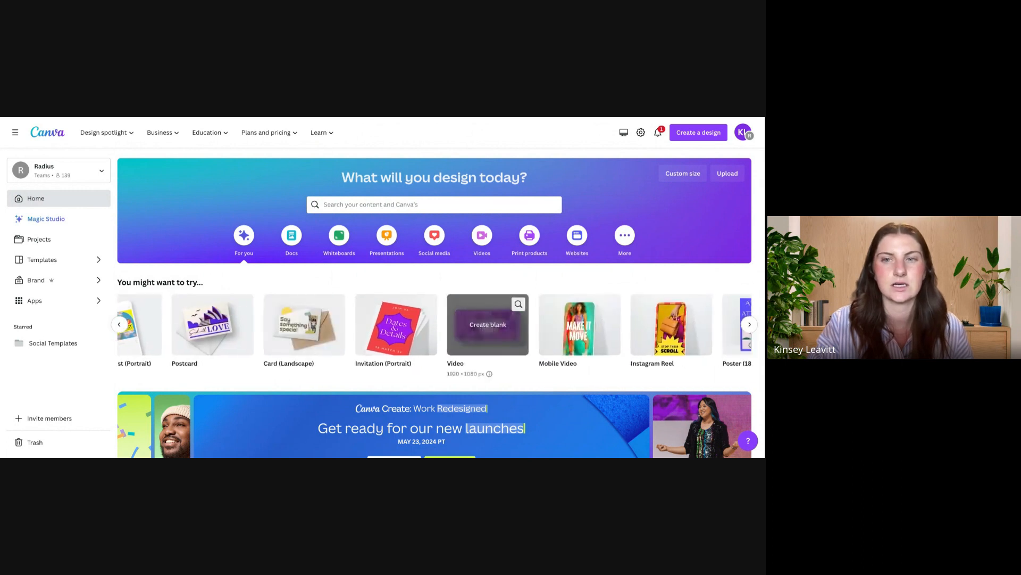
# Step: Browse the Social media category's brand templates, popular formats, Instagram, Facebook and LinkedIn design types, and ready-made templates
pyautogui.hscroll(2, 502, 323)
pyautogui.click(440, 244)
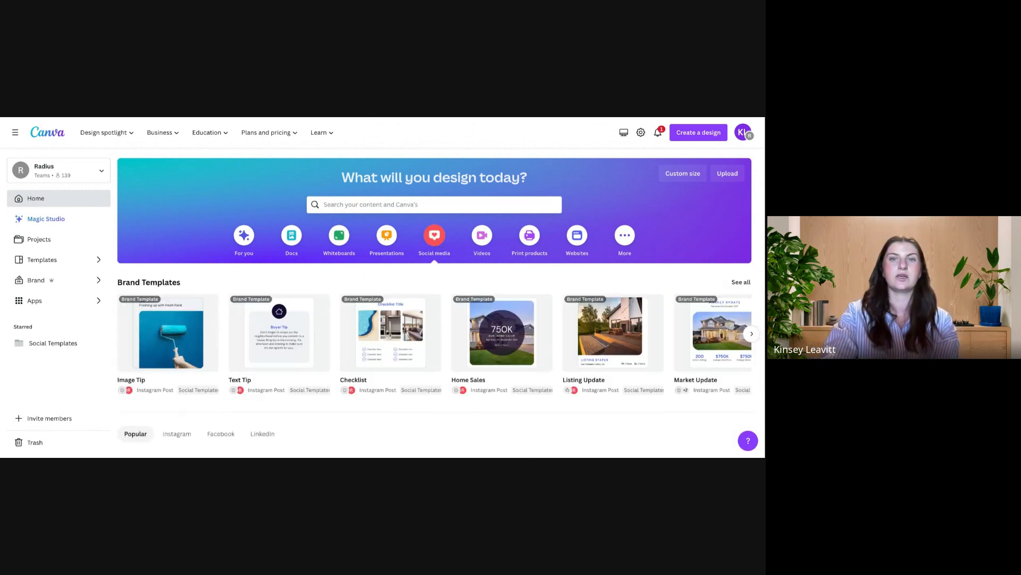
pyautogui.hscroll(3, 460, 342)
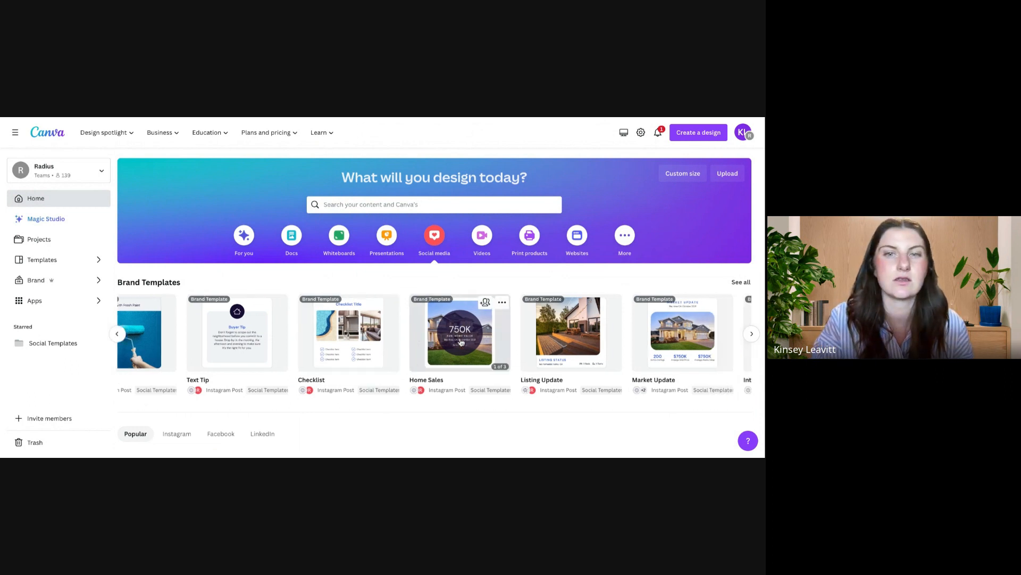
pyautogui.hscroll(5, 461, 342)
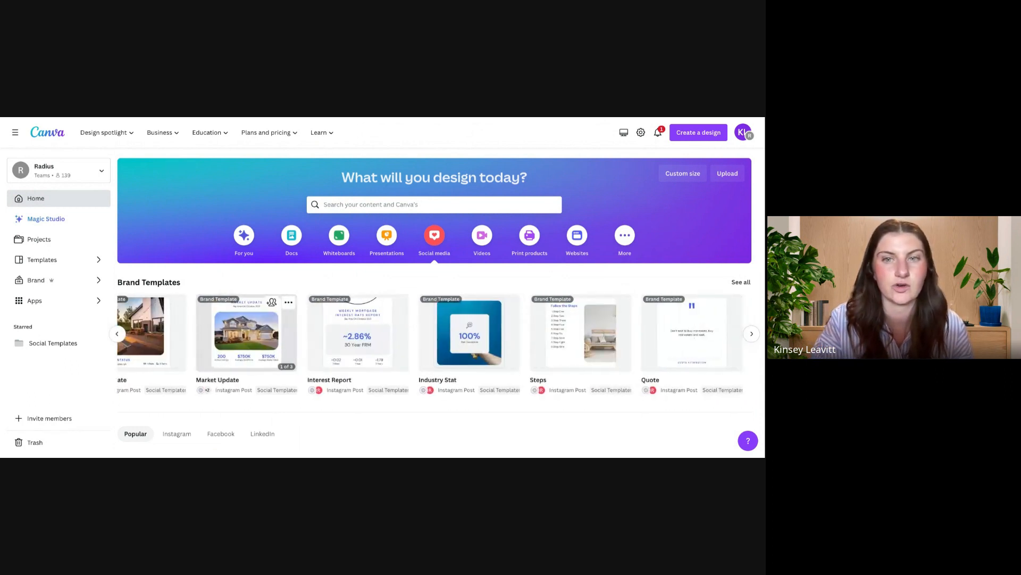
pyautogui.scroll(-3, 430, 341)
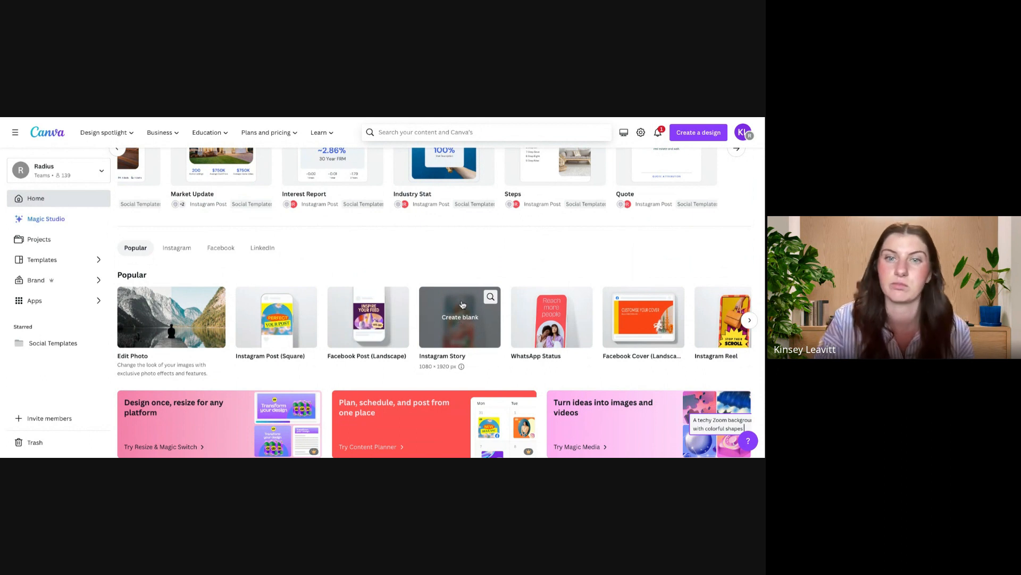
pyautogui.scroll(-1, 461, 319)
pyautogui.scroll(-10, 463, 304)
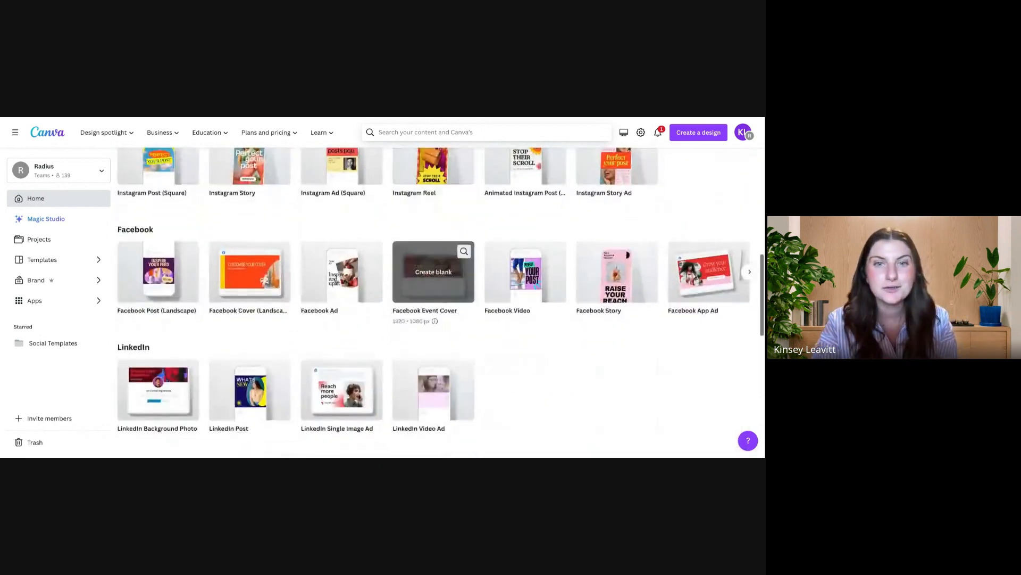
pyautogui.scroll(-3, 461, 358)
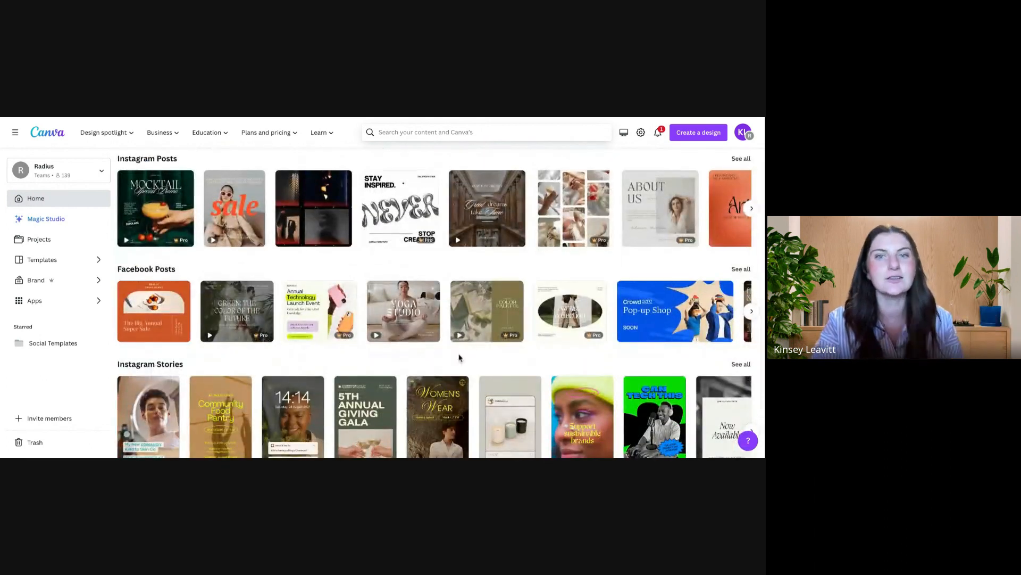
pyautogui.scroll(-3, 460, 358)
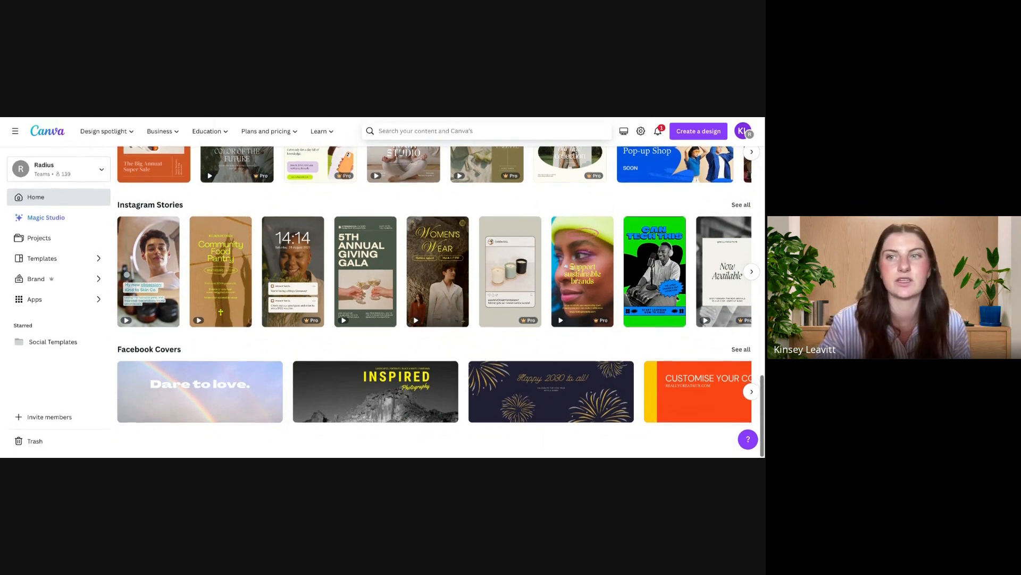
pyautogui.scroll(8, 471, 133)
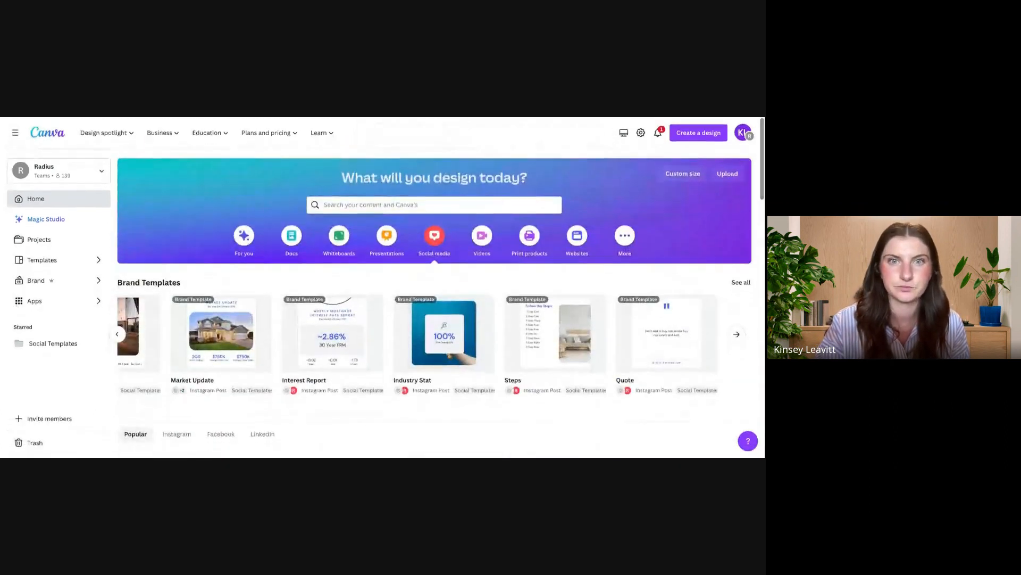
# Step: Switch back to the For you category and view the recent designs on the home page
pyautogui.click(244, 241)
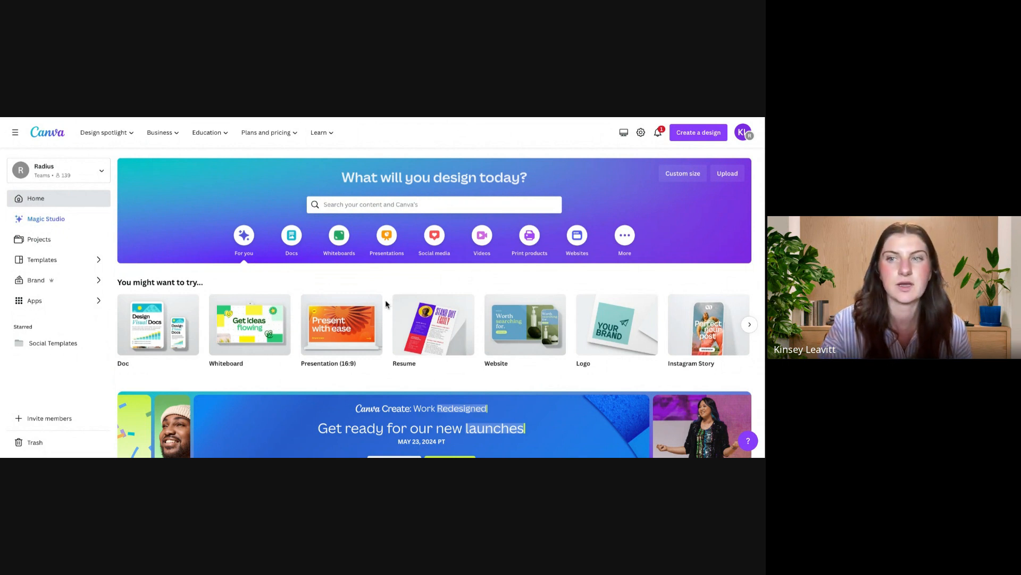
pyautogui.scroll(-5, 386, 303)
pyautogui.scroll(5, 249, 277)
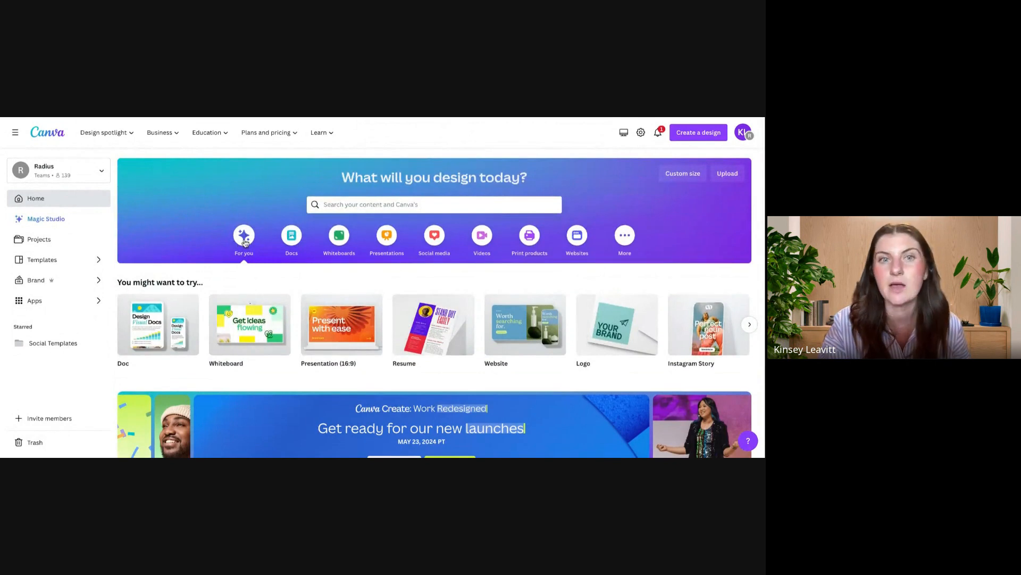
pyautogui.scroll(-5, 246, 243)
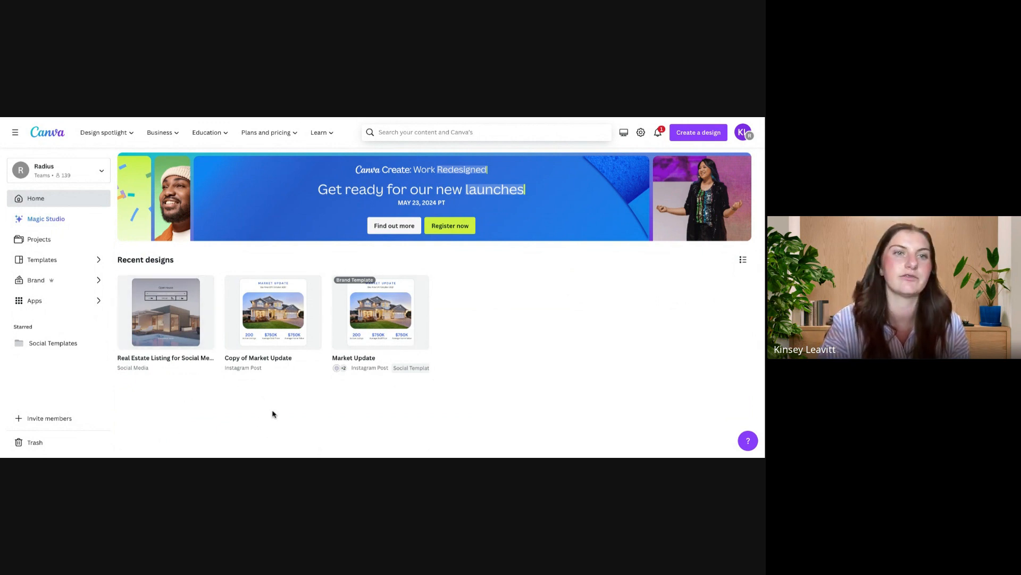
# Step: Open Projects and set the owner filter to Any owner
pyautogui.click(59, 244)
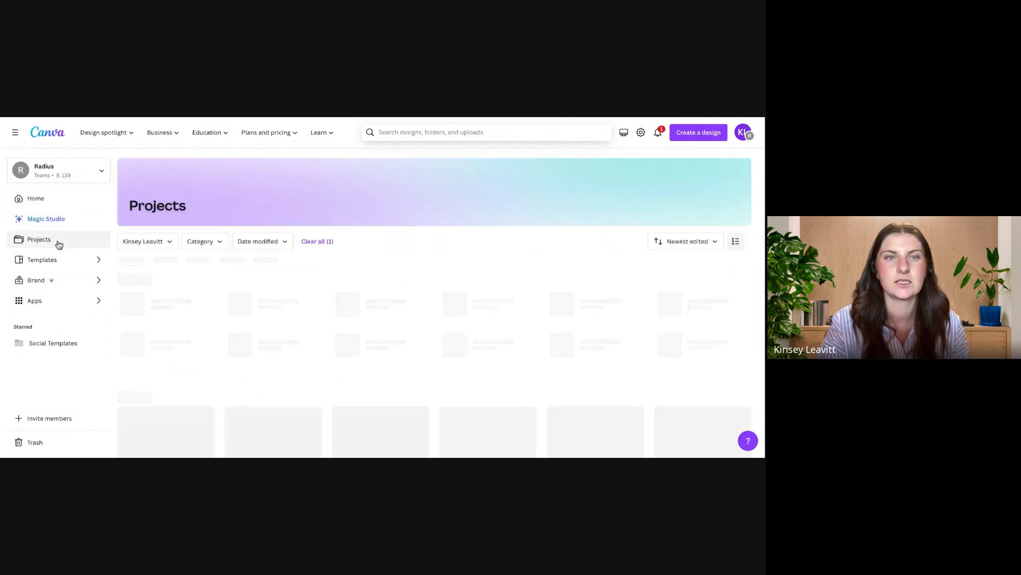
pyautogui.click(171, 242)
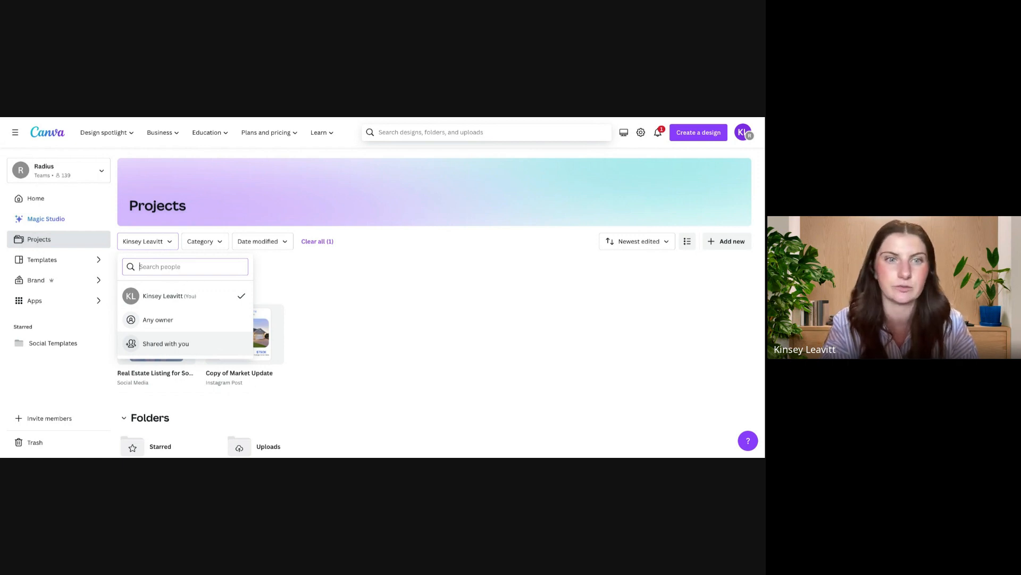
pyautogui.click(192, 328)
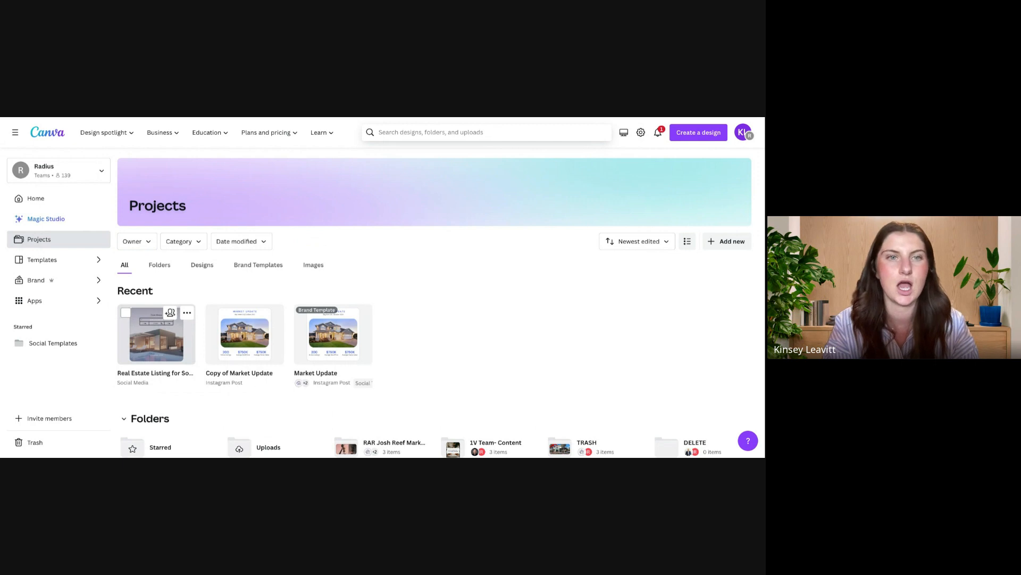
# Step: Open the Social Templates folder and look through its brand templates
pyautogui.scroll(-2, 156, 334)
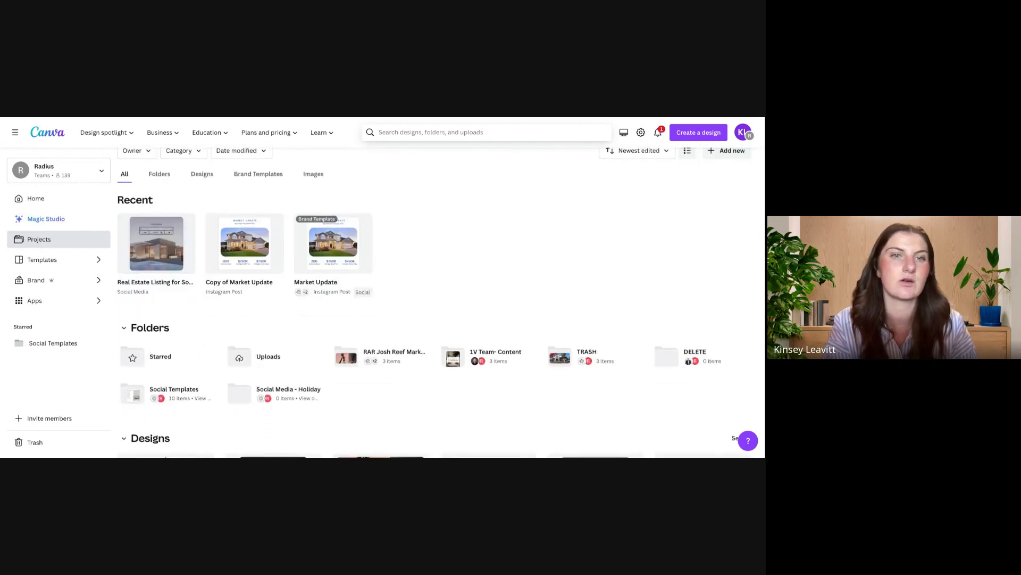
pyautogui.click(179, 392)
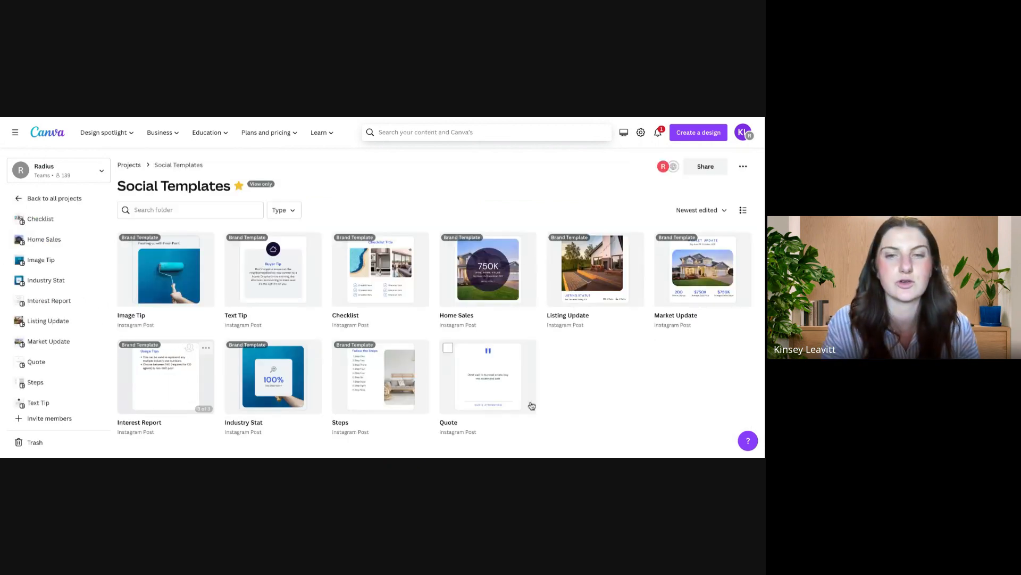
pyautogui.scroll(-1, 592, 372)
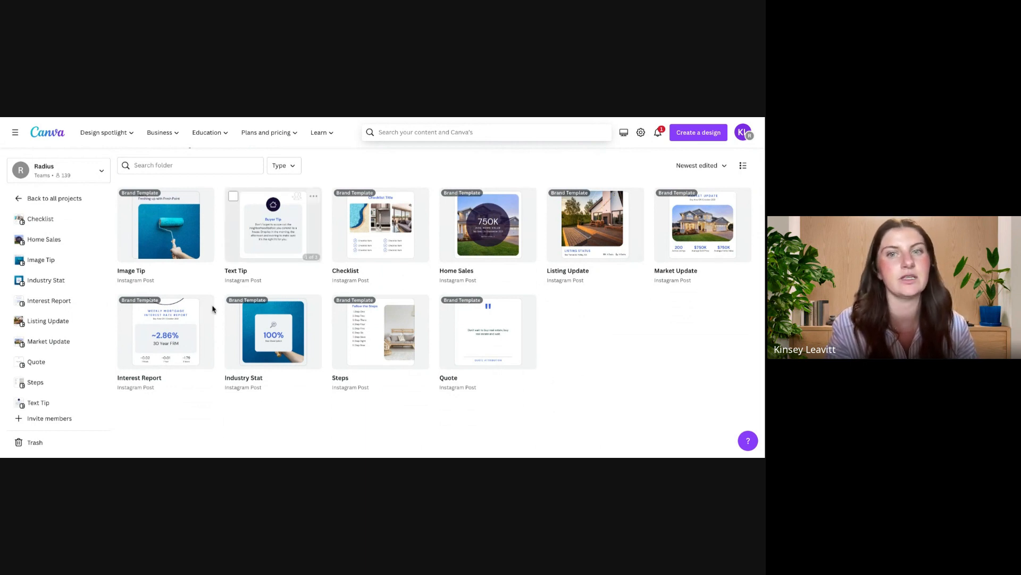
pyautogui.moveTo(381, 220)
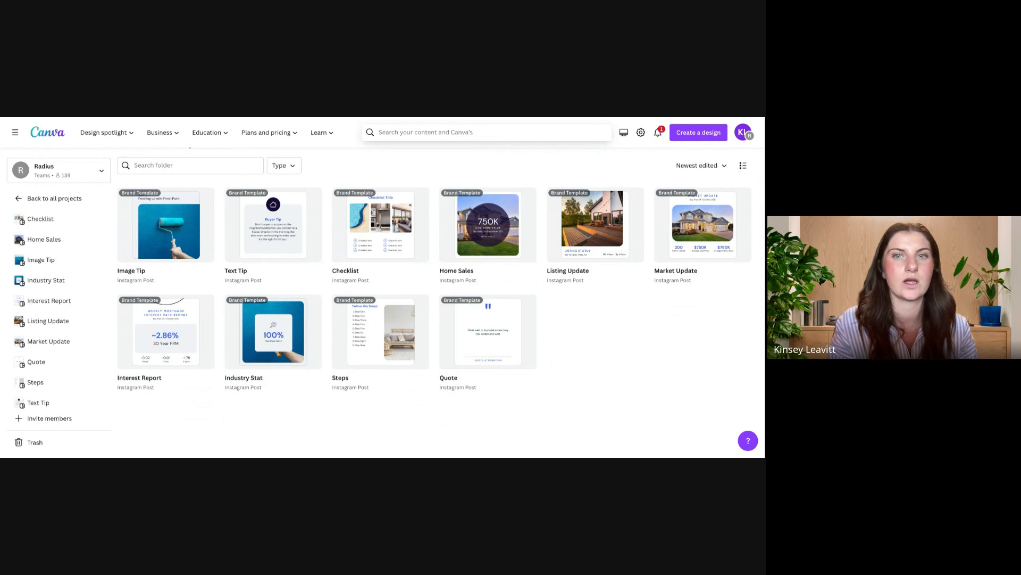
pyautogui.scroll(2, 383, 298)
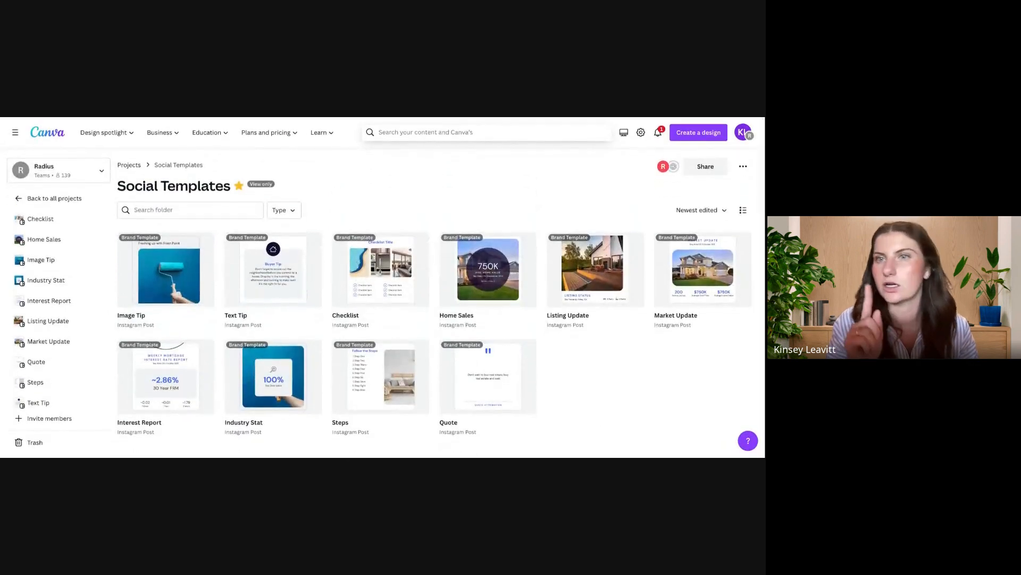
# Step: Leave the Social Templates folder, return to the home page and review the recent designs
pyautogui.click(130, 165)
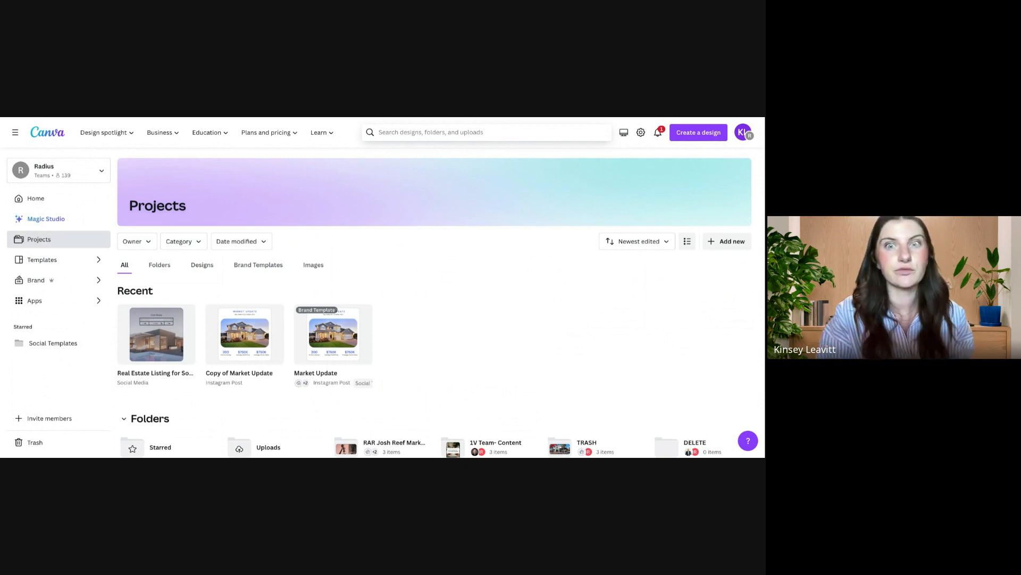
pyautogui.click(78, 198)
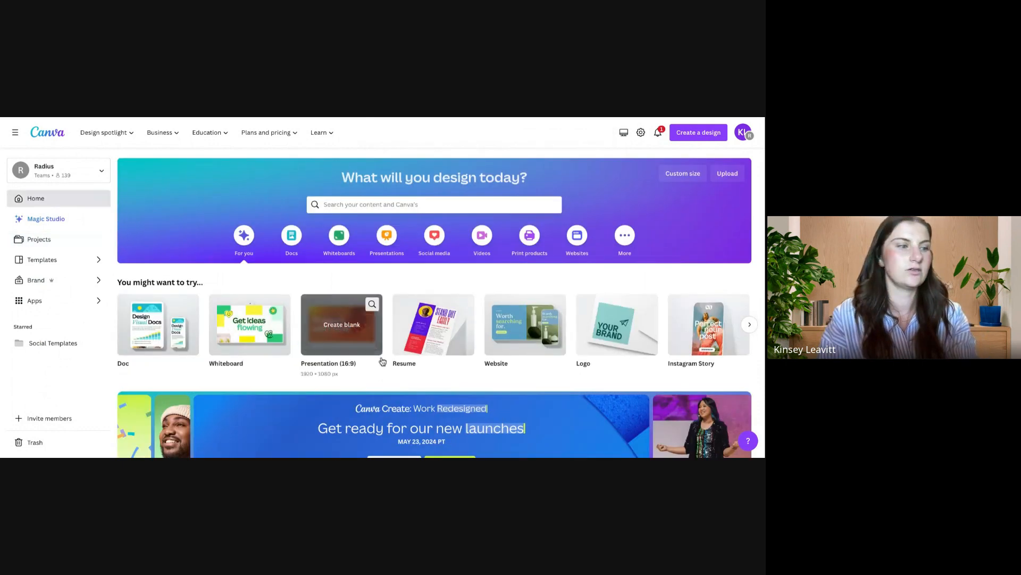
pyautogui.scroll(-5, 382, 362)
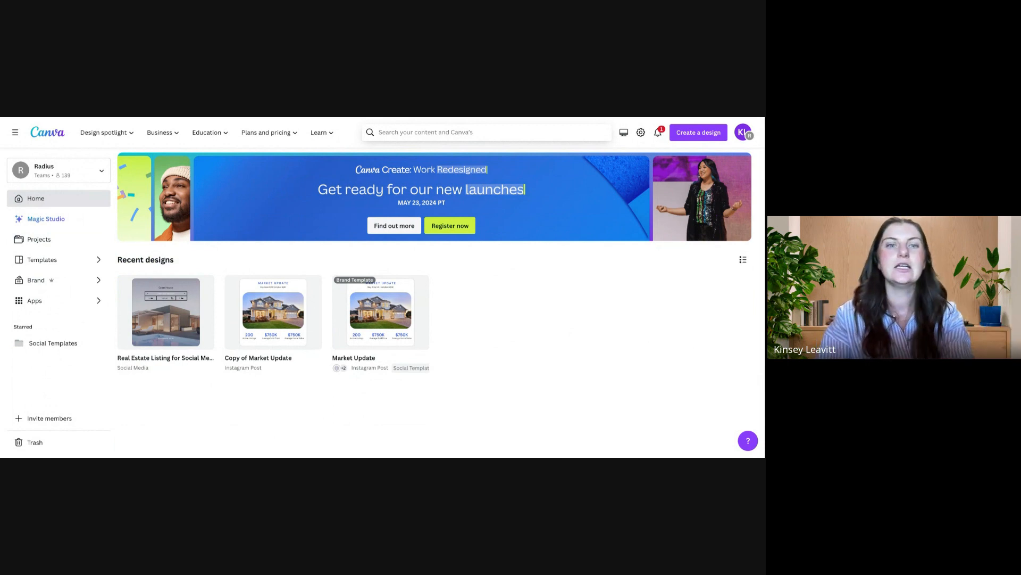
# Step: Create a new folder named "May Social Assets" in Projects, without sharing it with the team
pyautogui.click(75, 240)
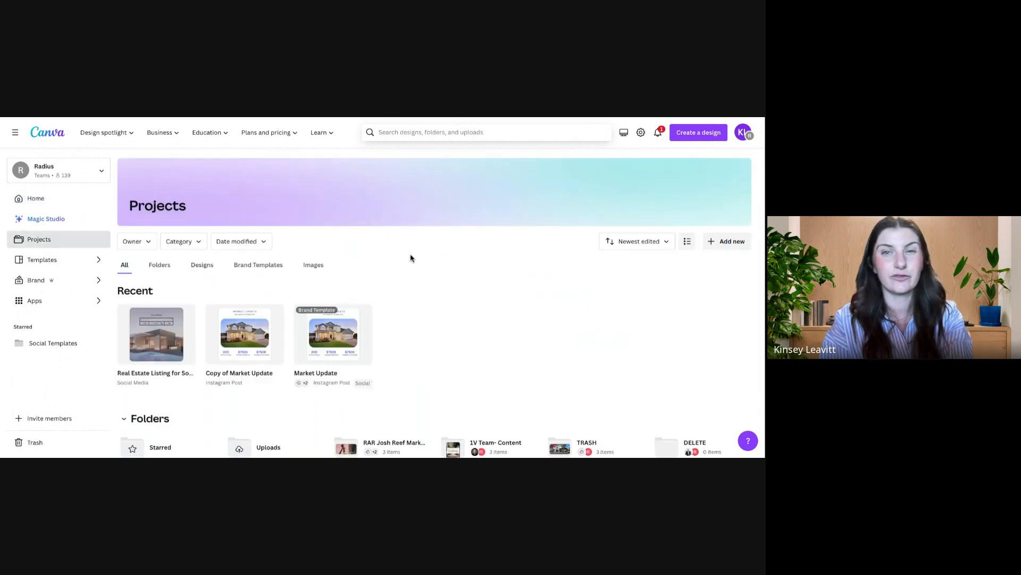
pyautogui.click(727, 242)
pyautogui.click(669, 281)
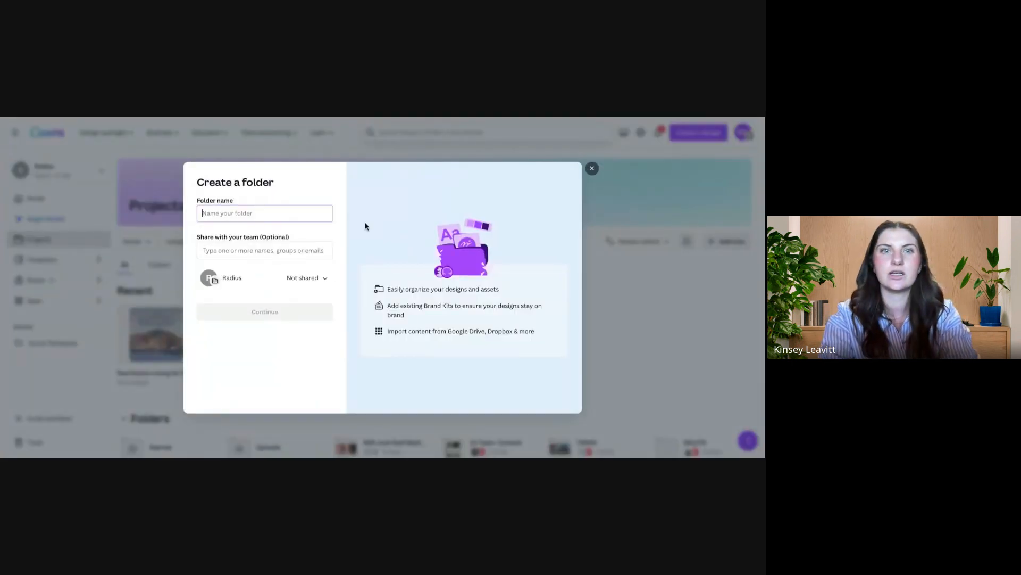
pyautogui.write('May Social Assets')
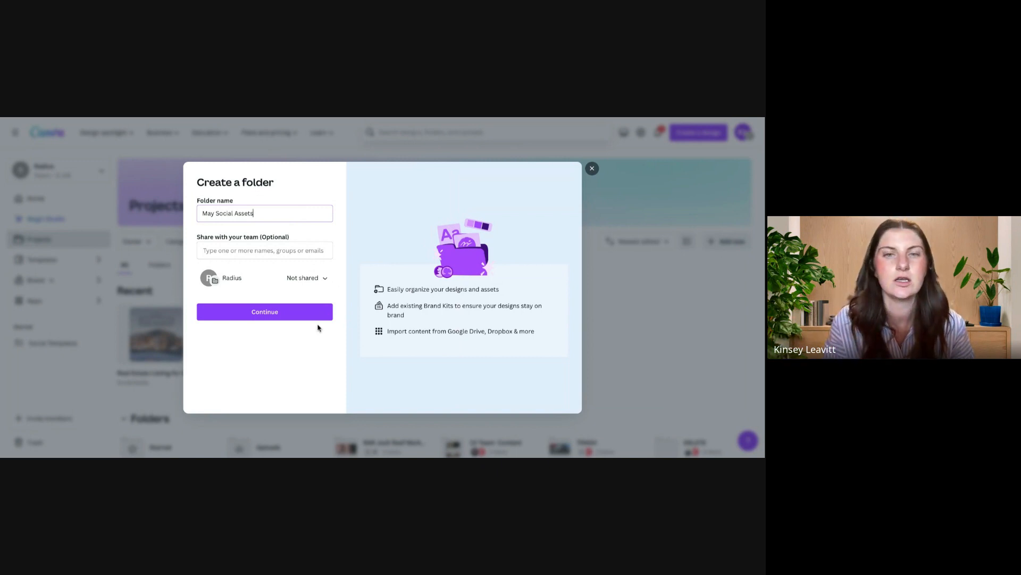
pyautogui.click(282, 316)
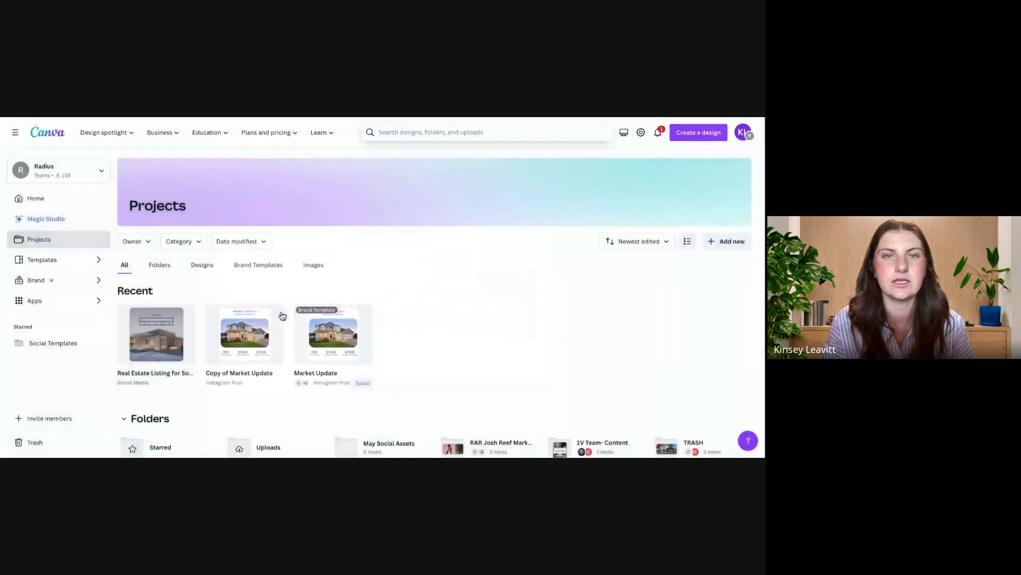
# Step: Move the recent Real Estate Listing social media design to the May Social Assets folder
pyautogui.scroll(-3, 471, 317)
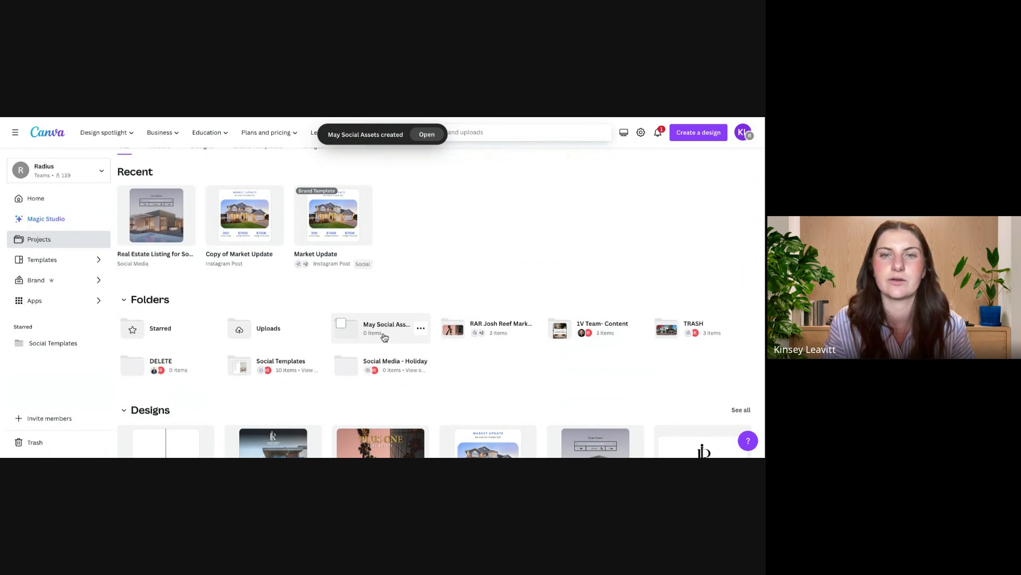
pyautogui.scroll(1, 336, 273)
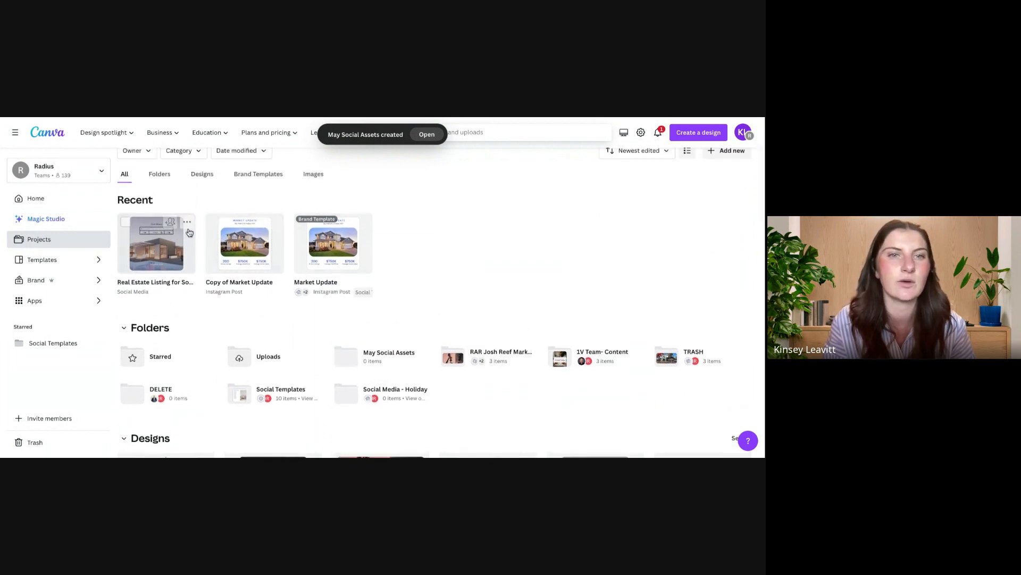
pyautogui.click(187, 224)
pyautogui.click(226, 334)
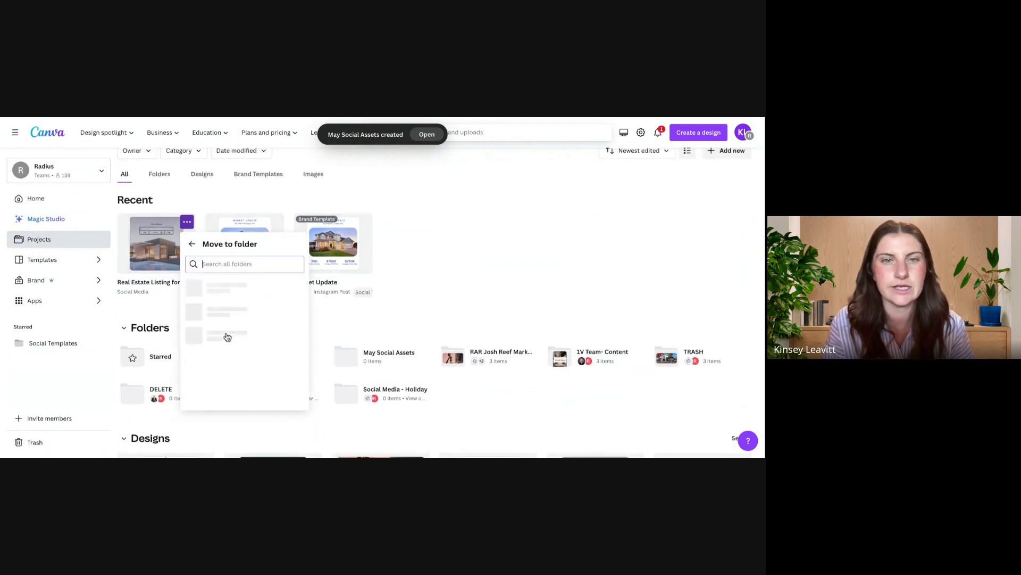
pyautogui.click(235, 311)
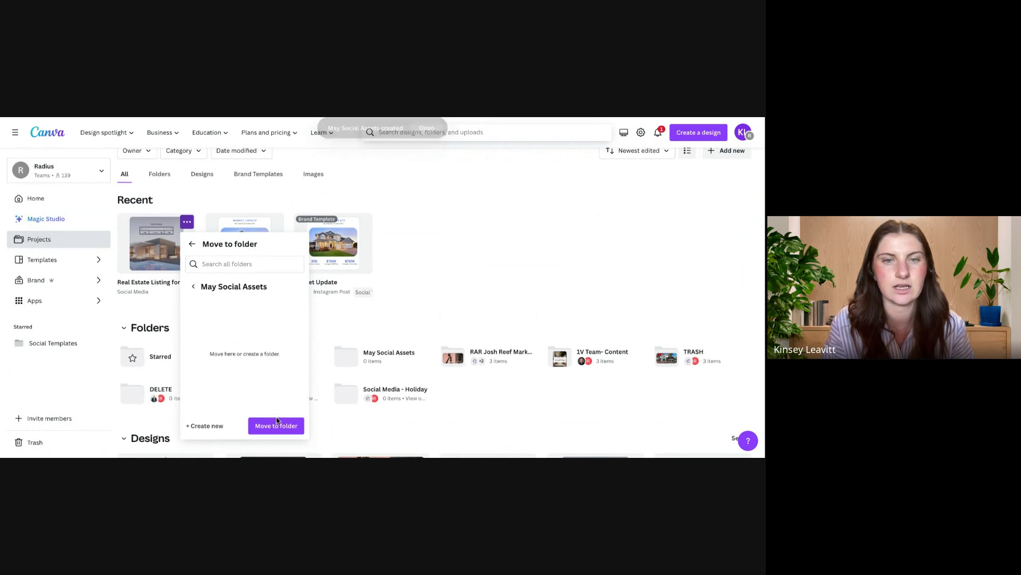
pyautogui.click(277, 424)
# Step: Move the "Copy of Market Update" design to the May Social Assets folder
pyautogui.click(275, 221)
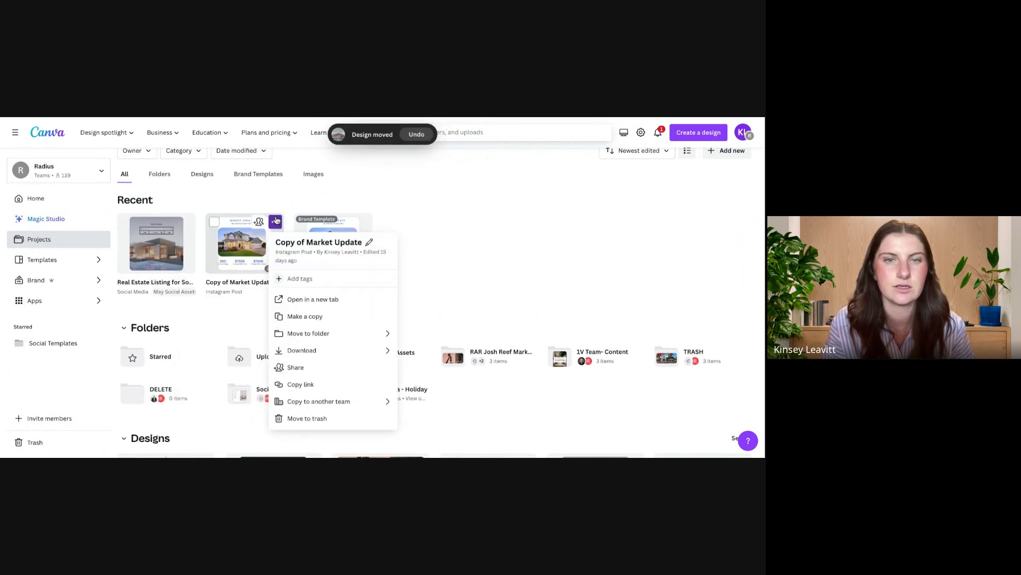
pyautogui.click(311, 333)
pyautogui.click(319, 306)
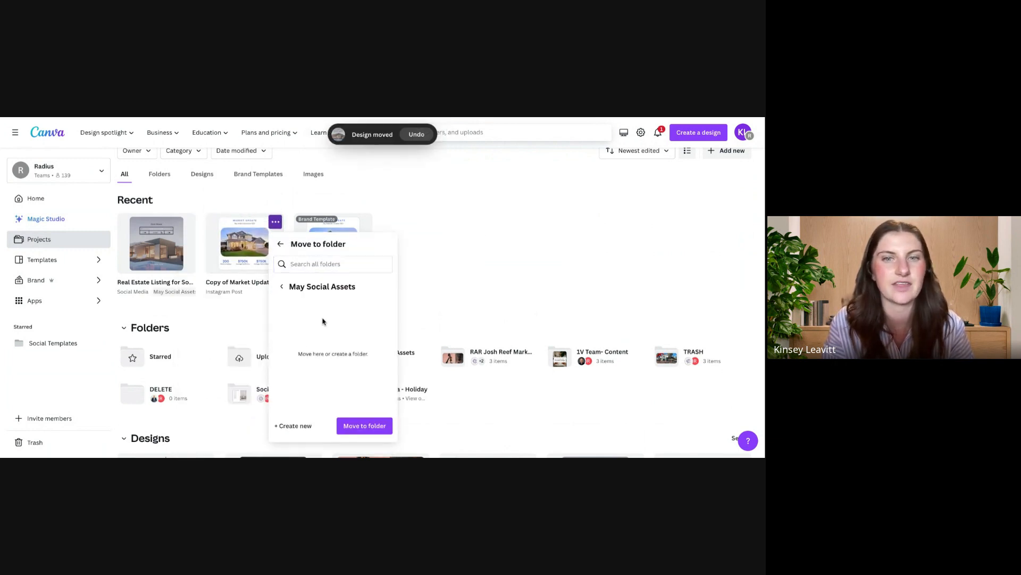
pyautogui.click(363, 426)
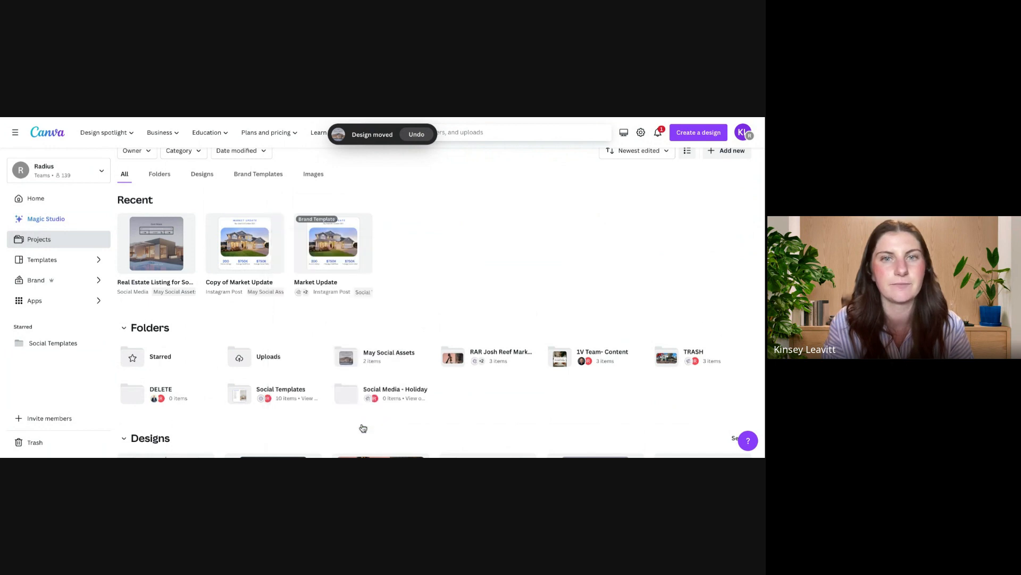
# Step: Reload the Projects page and filter it by owner to show only your own items
pyautogui.click(34, 241)
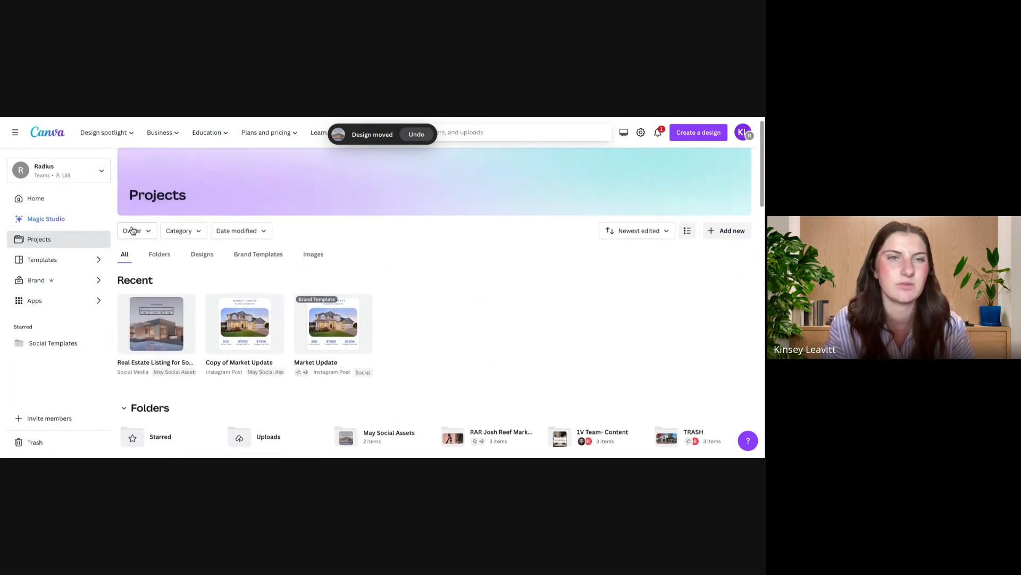
pyautogui.click(133, 230)
pyautogui.click(163, 328)
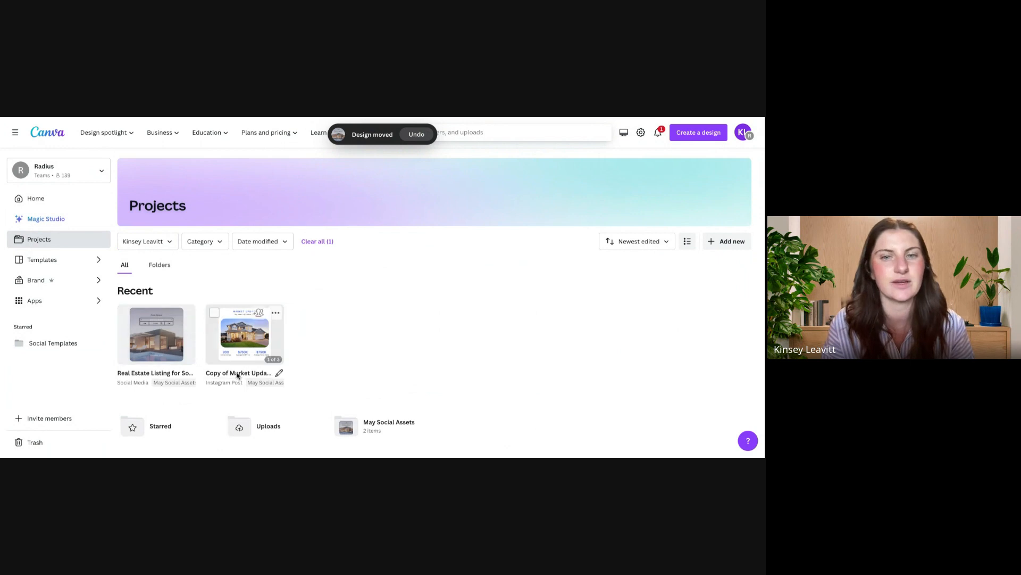
# Step: Check the contents of the May Social Assets folder and return to all projects
pyautogui.click(375, 423)
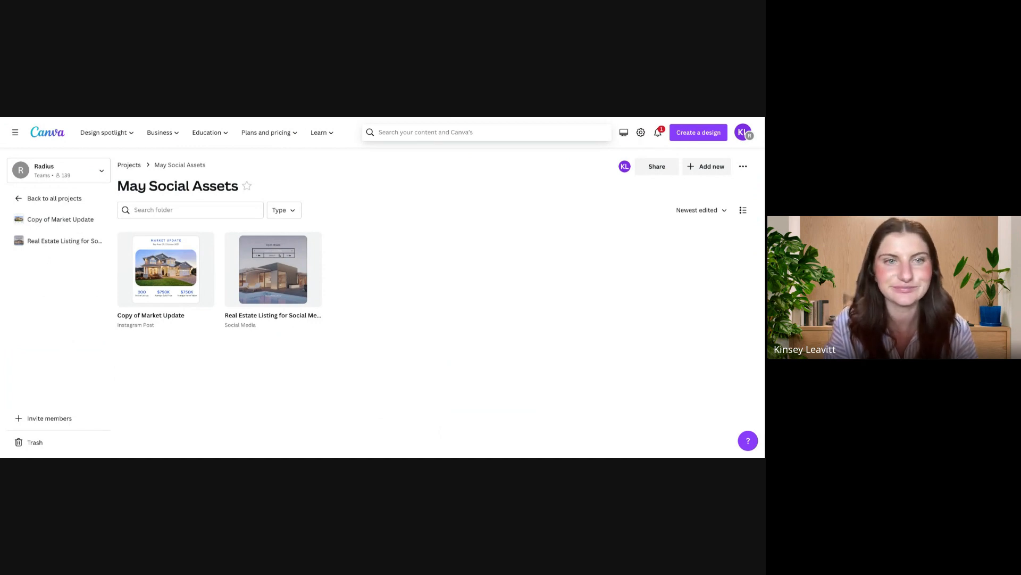
pyautogui.click(80, 201)
# Step: Filter Projects to folders shared with you and open the Social Templates folder
pyautogui.click(144, 242)
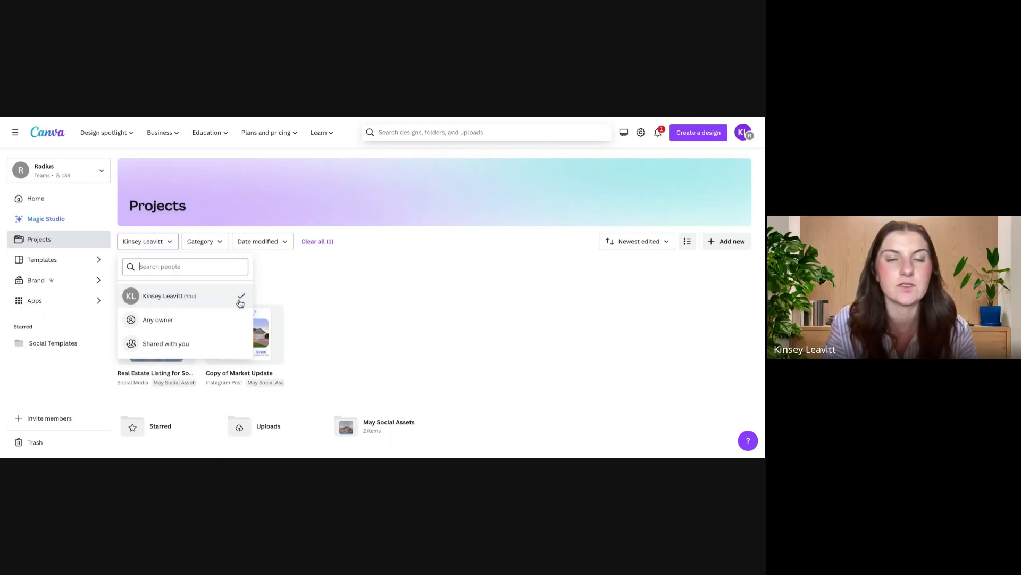
pyautogui.click(201, 343)
pyautogui.click(160, 265)
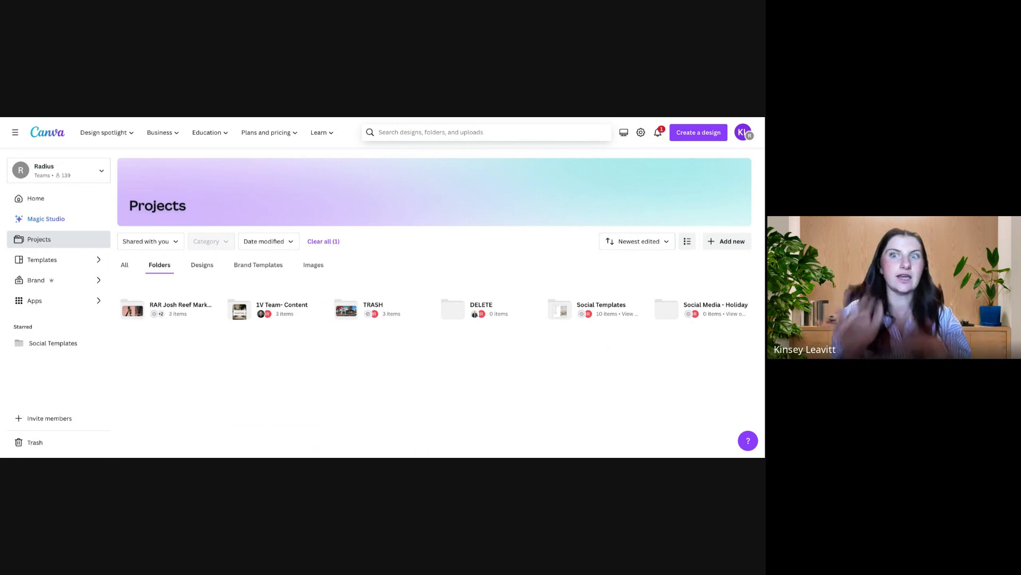
pyautogui.click(600, 304)
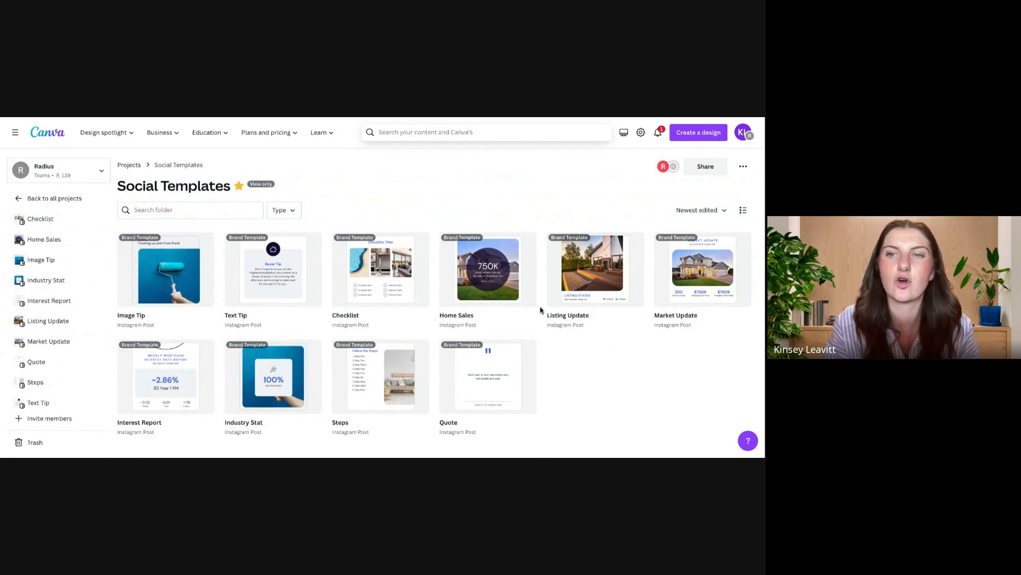
# Step: Preview the pages of the Home Sales brand template and create a new design from it
pyautogui.click(513, 276)
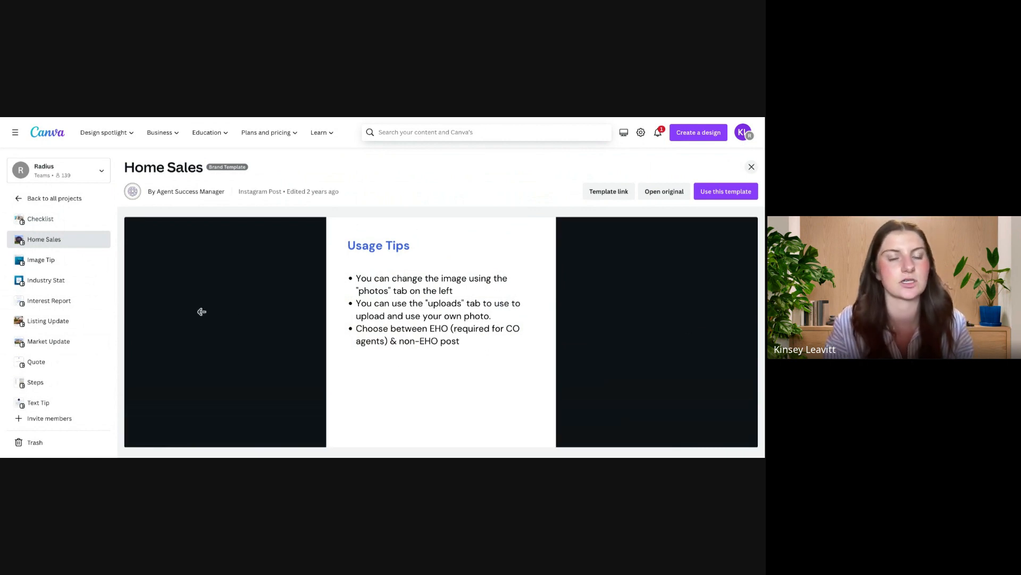
pyautogui.click(131, 304)
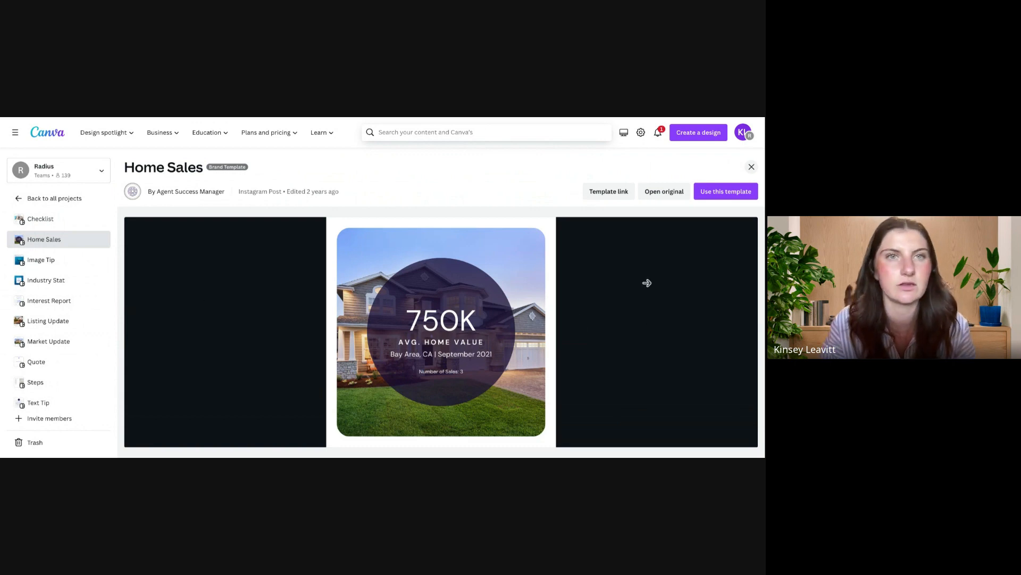
pyautogui.click(722, 195)
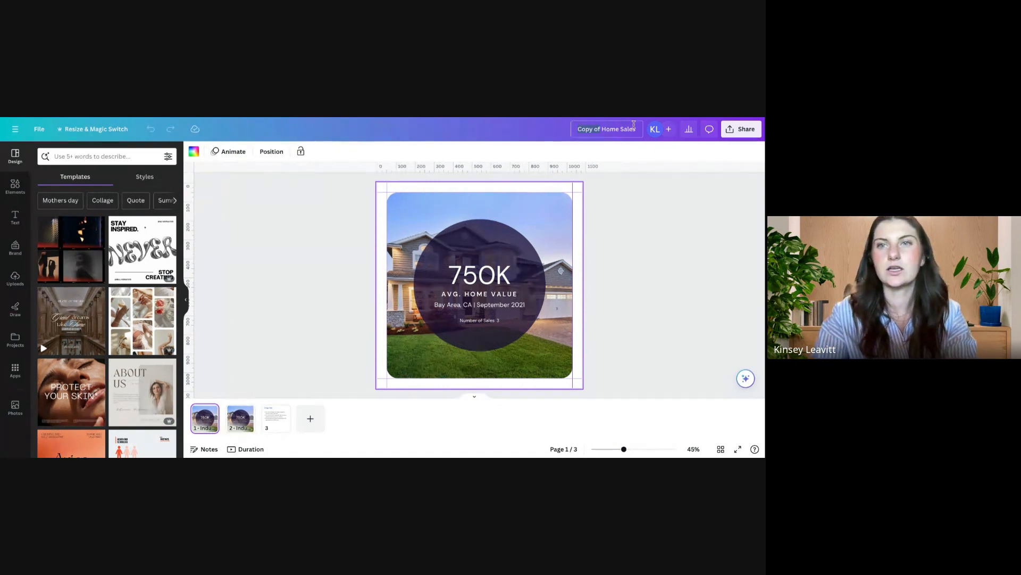
# Step: Rename the design, replacing "Copy of" with your first name and "May_" ahead of "Home Sales"
pyautogui.write('Kinsey')
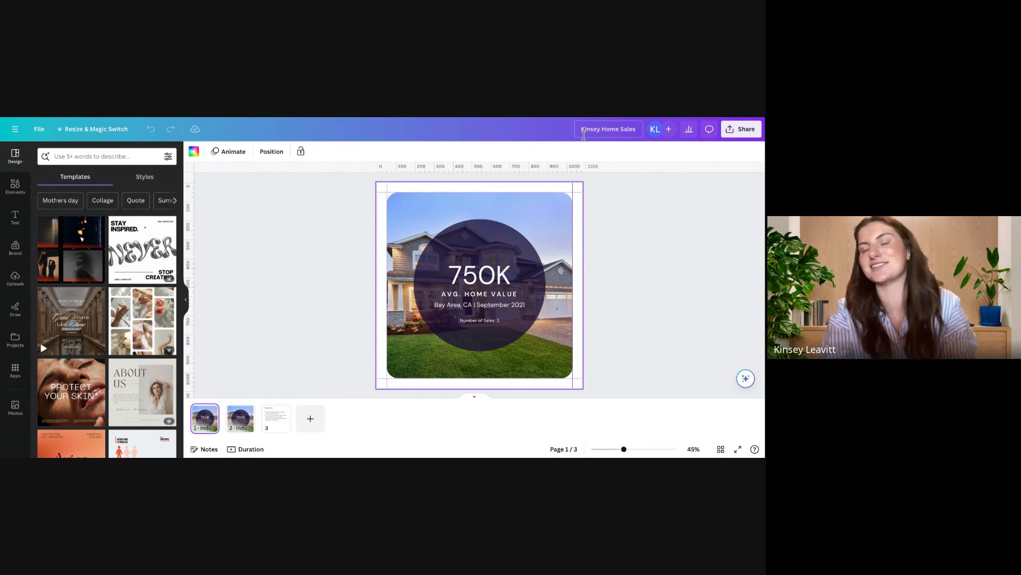
pyautogui.write(' May')
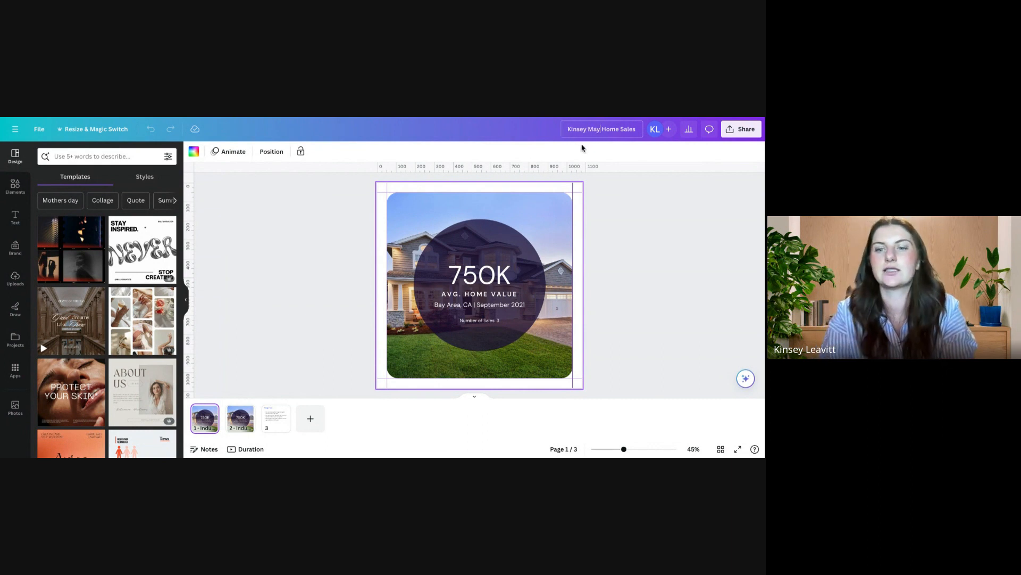
pyautogui.write('_')
pyautogui.press('BackSpace')
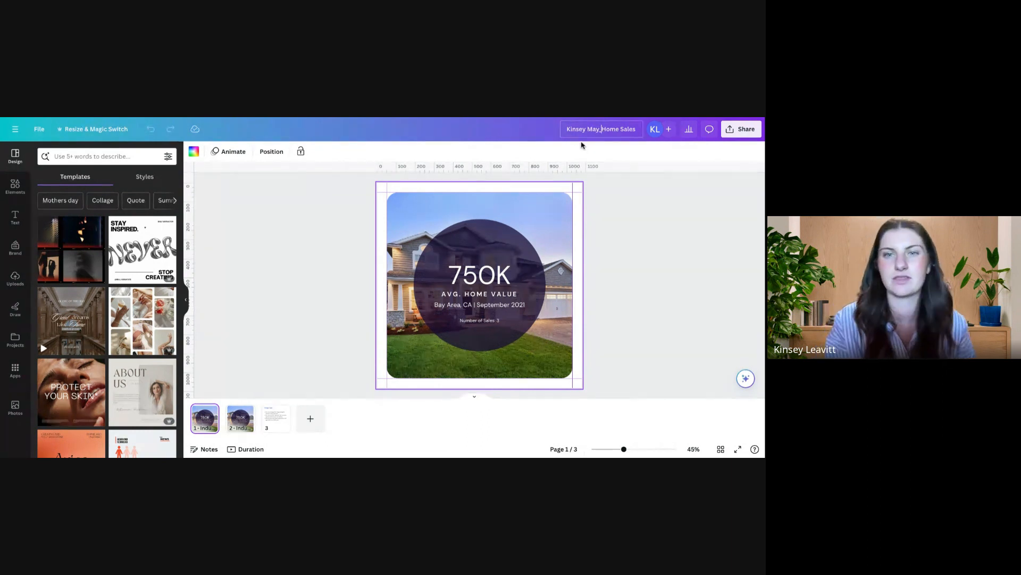
pyautogui.click(483, 273)
pyautogui.click(495, 294)
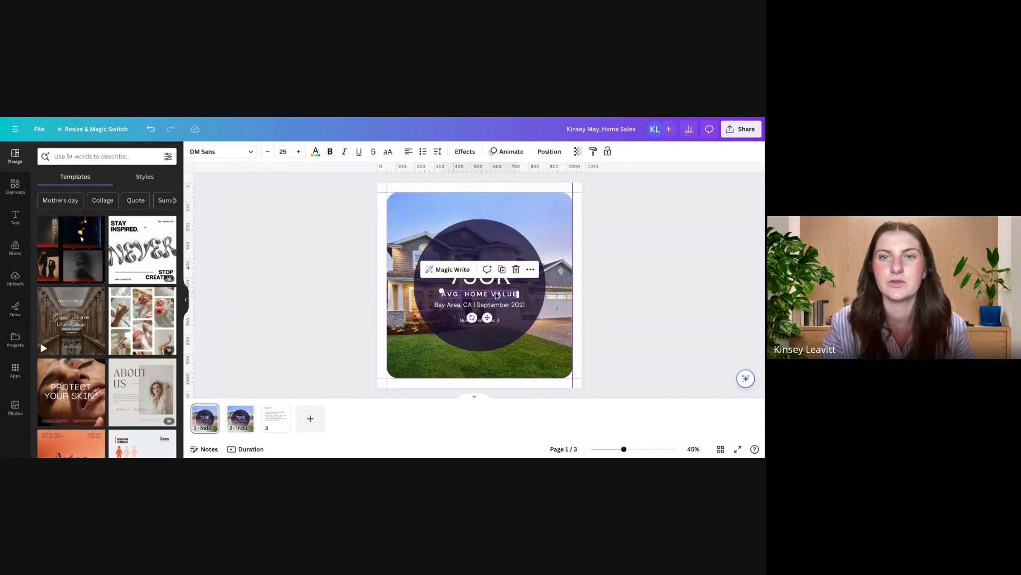
pyautogui.click(492, 322)
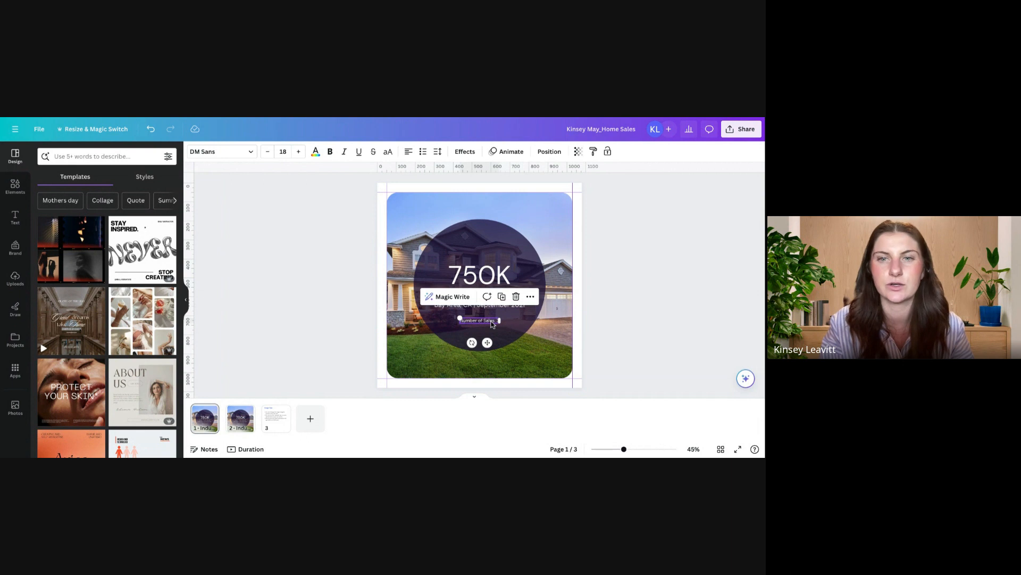
# Step: Replace the 750K headline with "1M" and center it in the circle above the "AVG. HOME VALUE" line
pyautogui.click(495, 274)
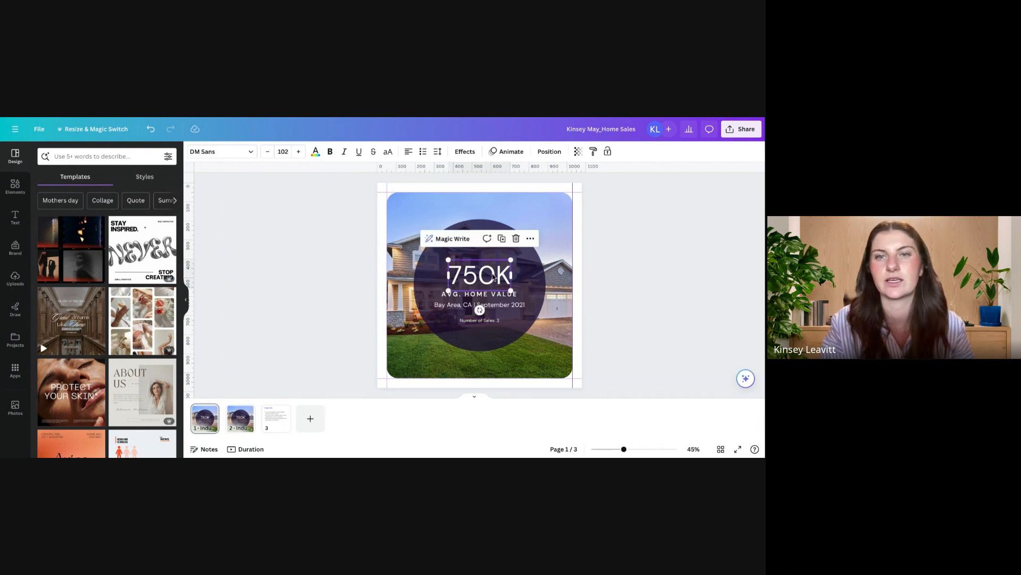
pyautogui.doubleClick(493, 276)
pyautogui.click(494, 276)
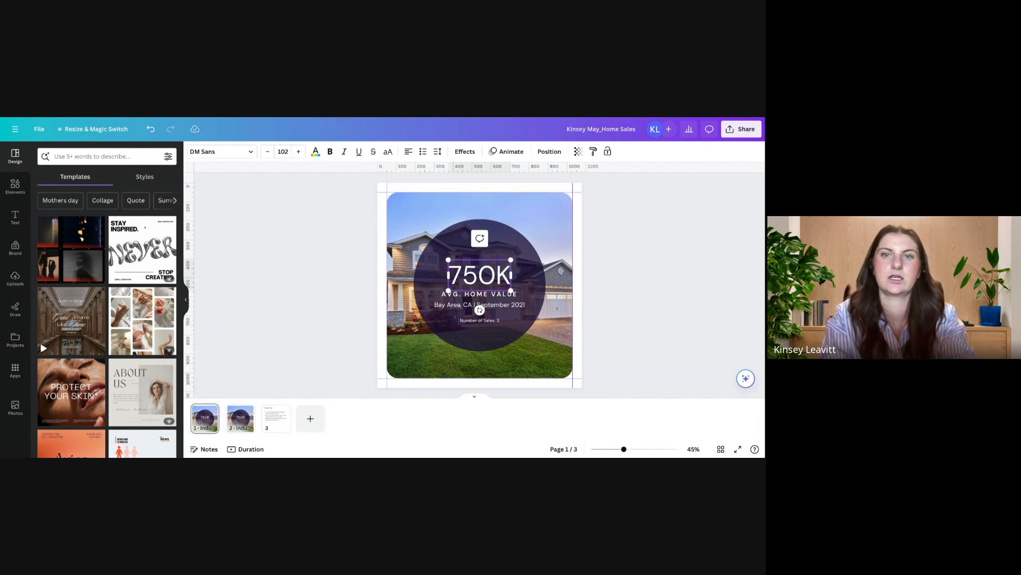
pyautogui.press('BackSpace')
pyautogui.press('BackSpace')
pyautogui.press('BackSpace')
pyautogui.press('BackSpace')
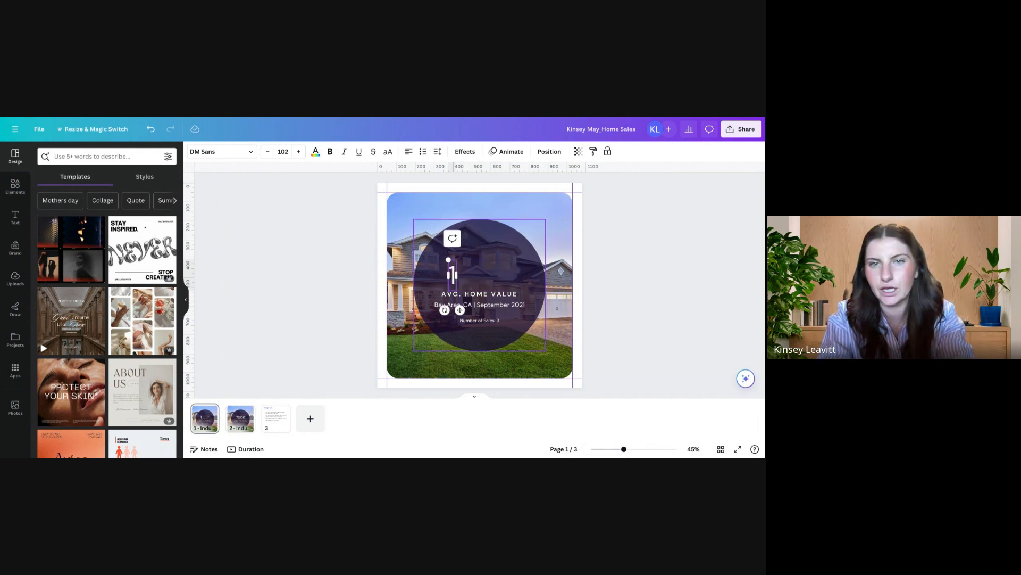
pyautogui.write('1Mil')
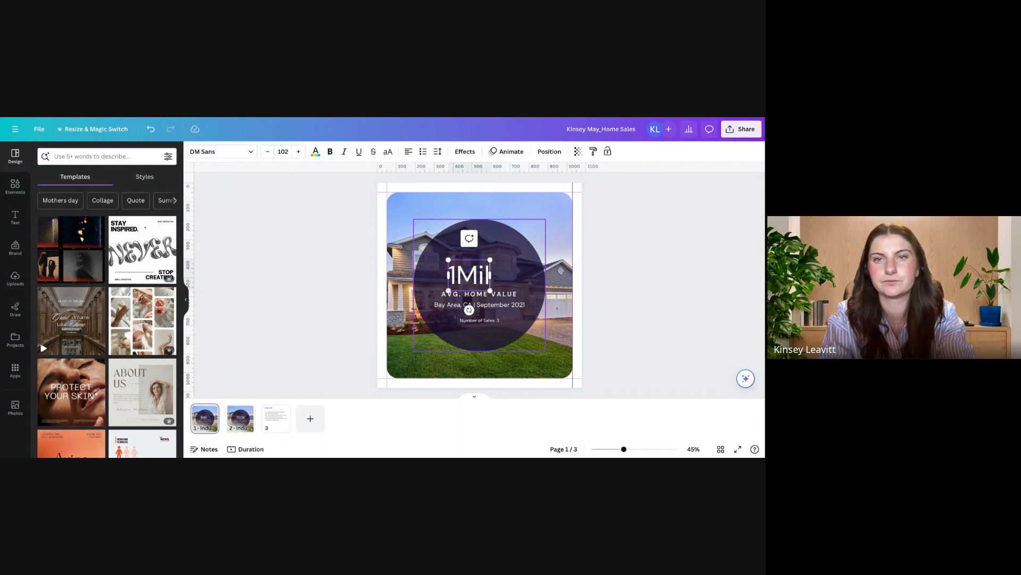
pyautogui.write('lion')
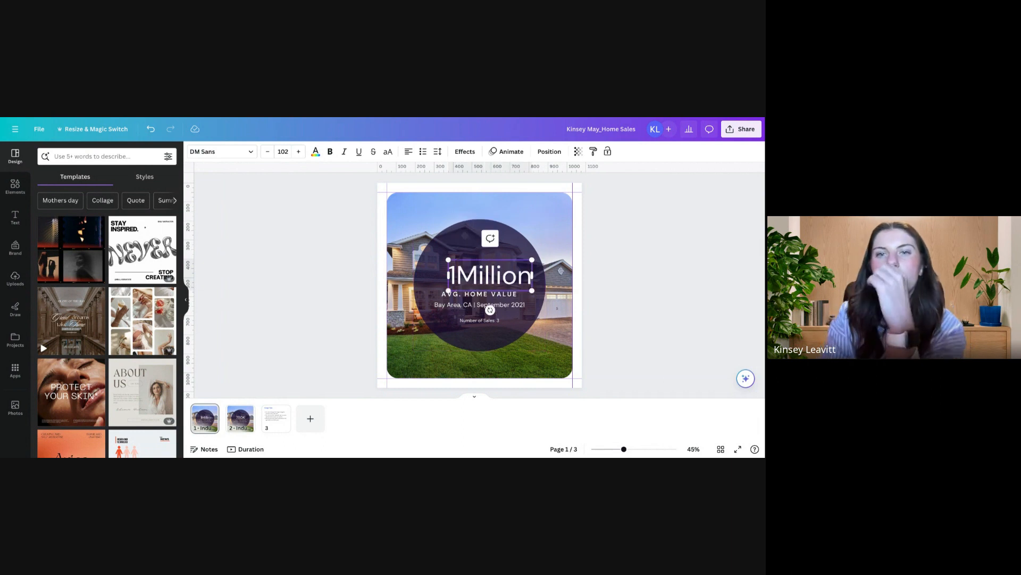
pyautogui.press('BackSpace')
pyautogui.press('BackSpace')
pyautogui.press('BackSpace')
pyautogui.press('BackSpace')
pyautogui.press('BackSpace')
pyautogui.press('BackSpace')
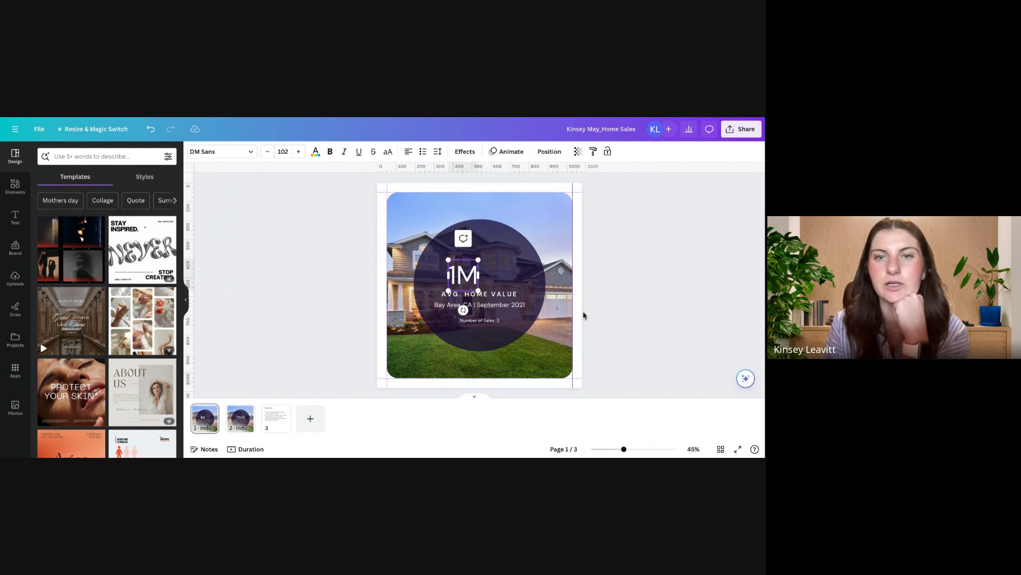
pyautogui.click(596, 279)
pyautogui.moveTo(466, 274); pyautogui.dragTo(482, 273)
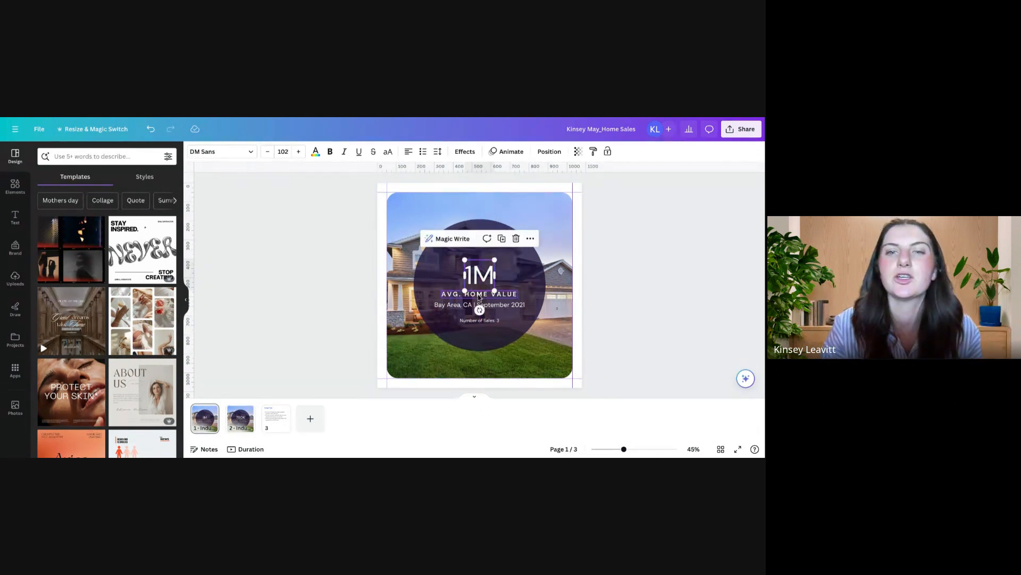
# Step: Change the location and date line on page 1 to "Austin, TX | May 2024"
pyautogui.click(481, 296)
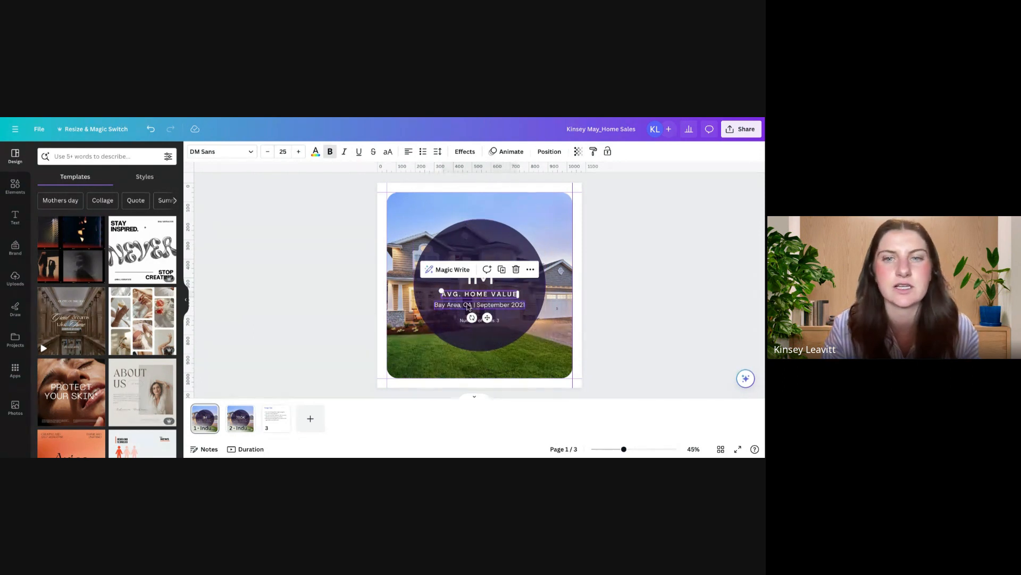
pyautogui.click(461, 305)
pyautogui.moveTo(461, 305); pyautogui.dragTo(435, 307)
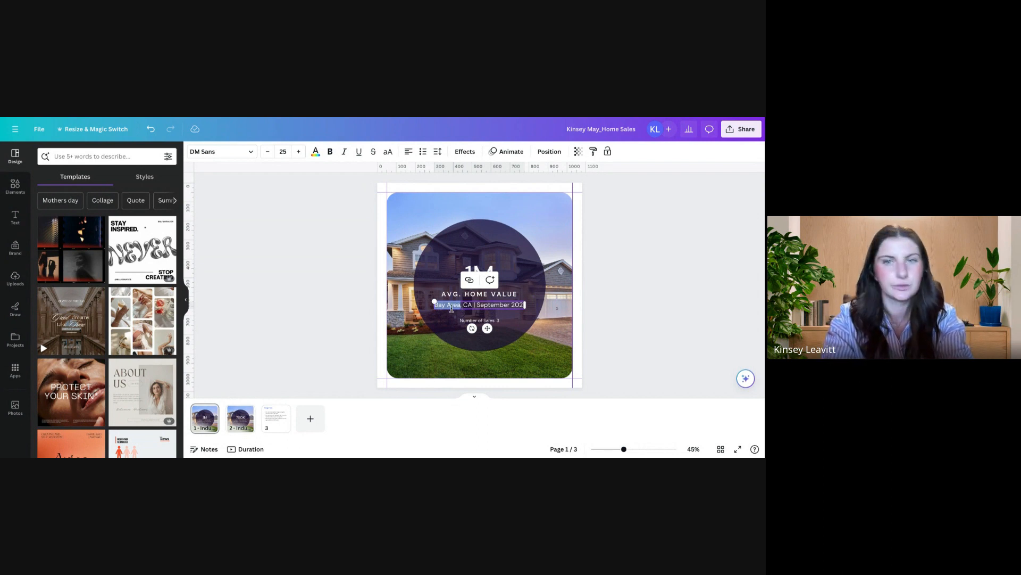
pyautogui.write('Austin')
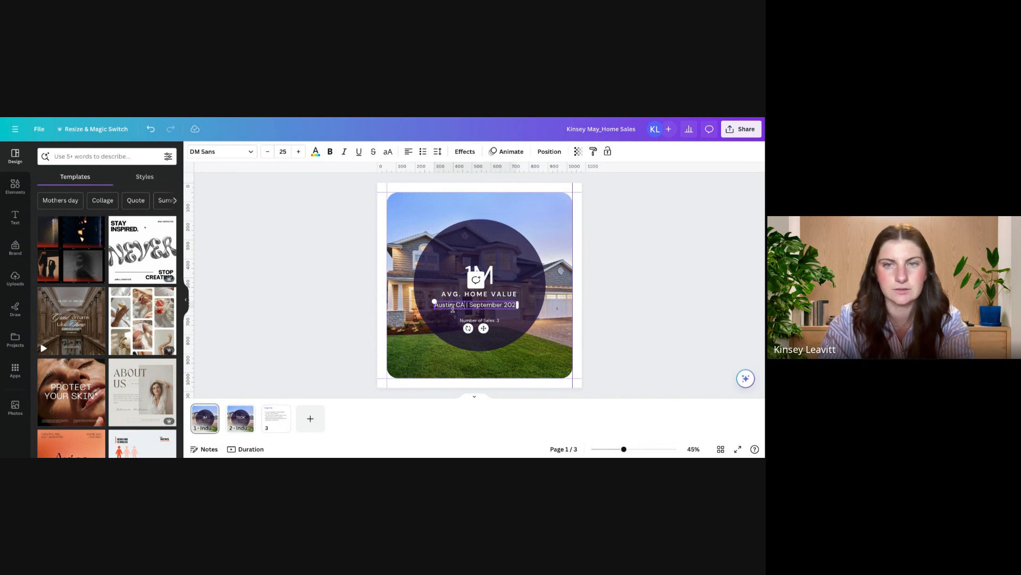
pyautogui.doubleClick(459, 305)
pyautogui.write('TX')
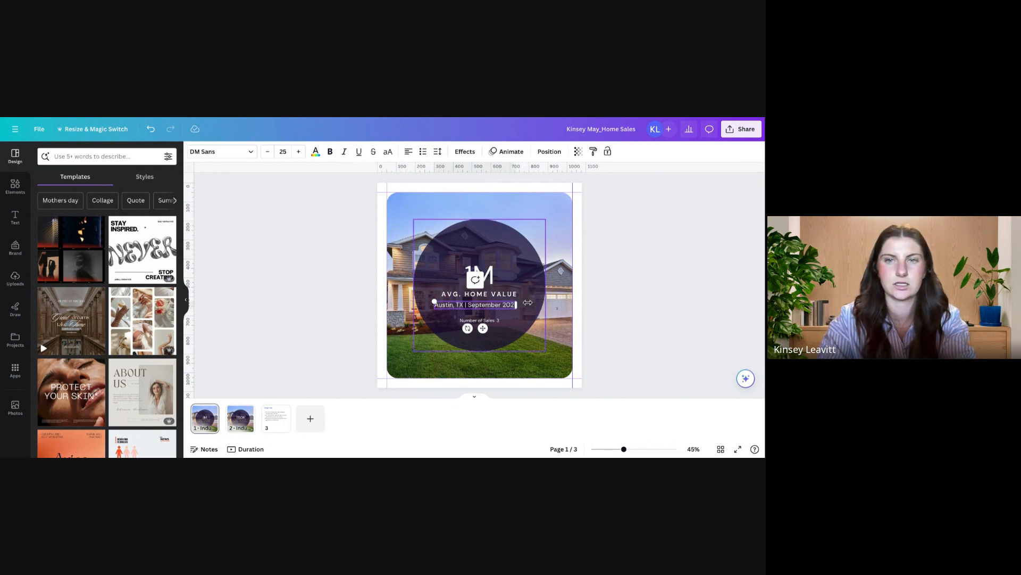
pyautogui.doubleClick(483, 305)
pyautogui.write('Ma')
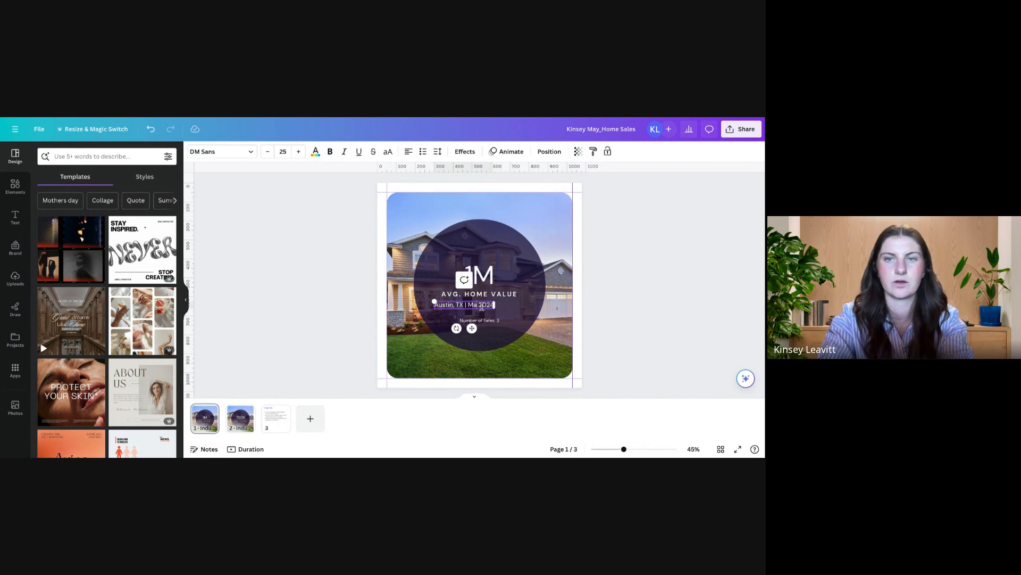
pyautogui.write('y')
# Step: Set the bottom text line in the circle to "Number of Sales: 6"
pyautogui.click(500, 321)
pyautogui.click(502, 321)
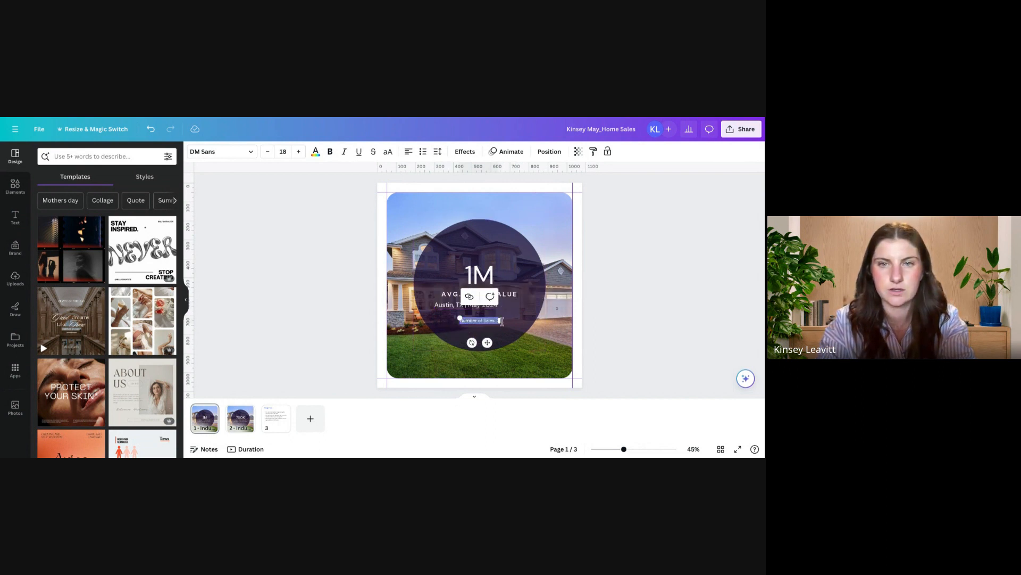
pyautogui.click(498, 321)
pyautogui.press('BackSpace')
pyautogui.press('BackSpace')
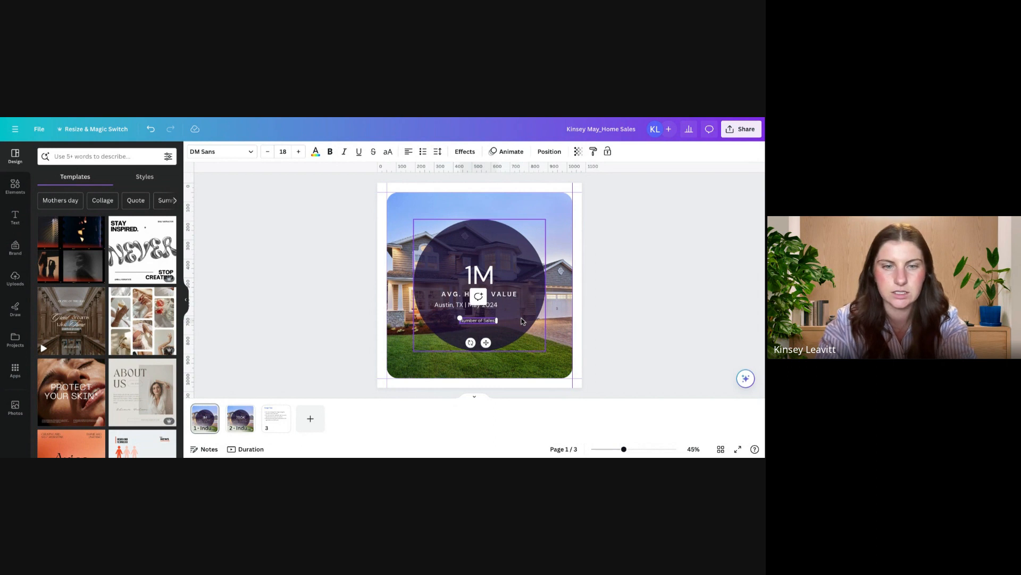
pyautogui.write(': 6')
pyautogui.click(521, 328)
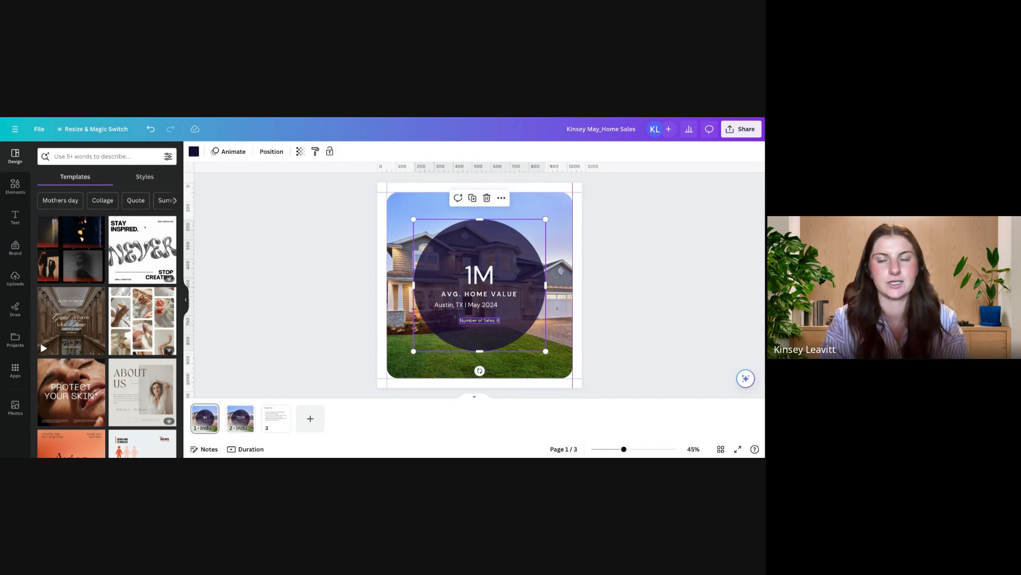
# Step: Select all four text lines in the circle together and space them evenly with Tidy up
pyautogui.click(488, 305)
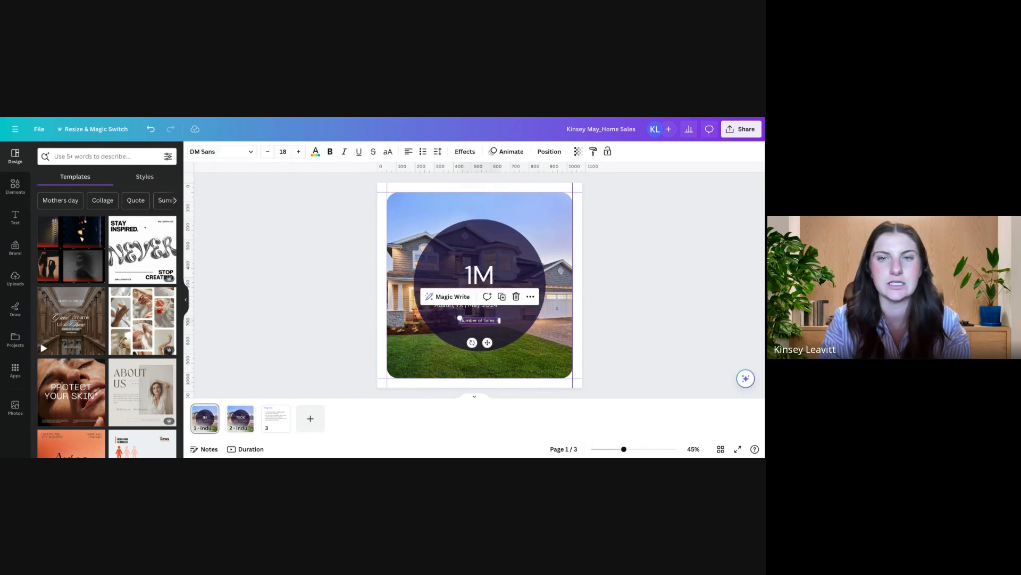
pyautogui.click(488, 306)
pyautogui.click(482, 270)
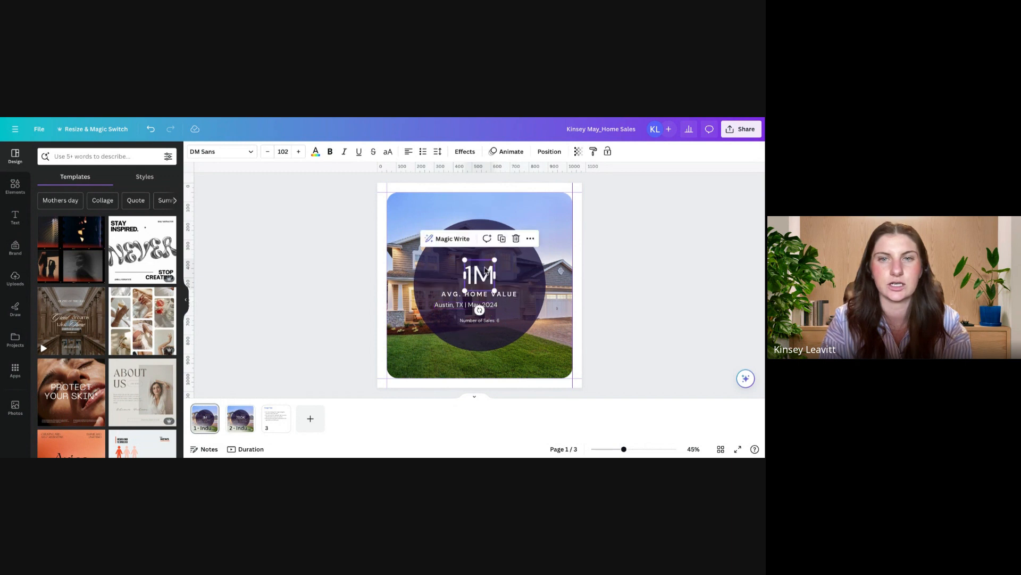
pyautogui.keyDown('shift'); pyautogui.click(482, 296); pyautogui.keyUp('shift')
pyautogui.keyDown('shift'); pyautogui.click(482, 305); pyautogui.keyUp('shift')
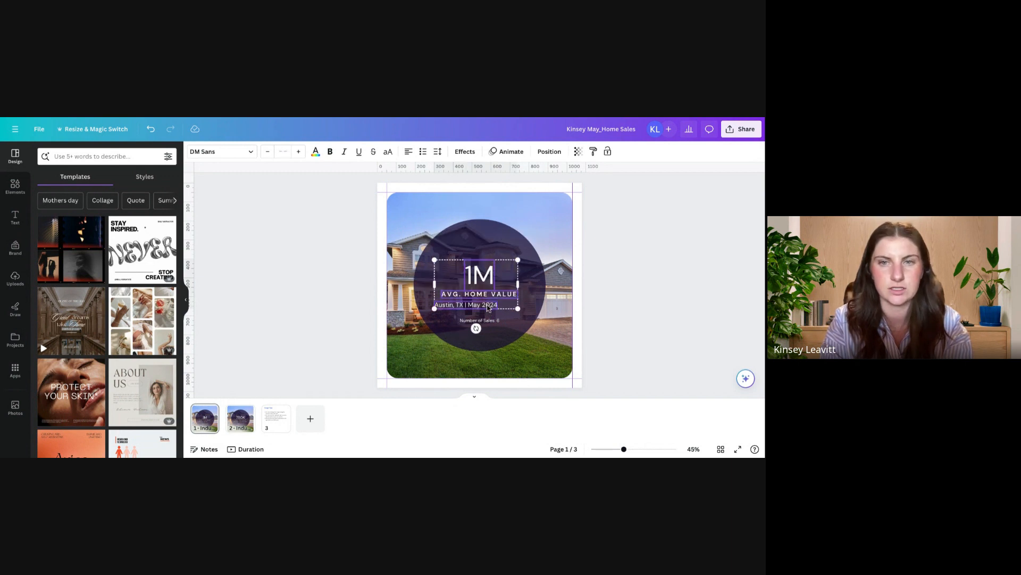
pyautogui.keyDown('shift'); pyautogui.click(489, 319); pyautogui.keyUp('shift')
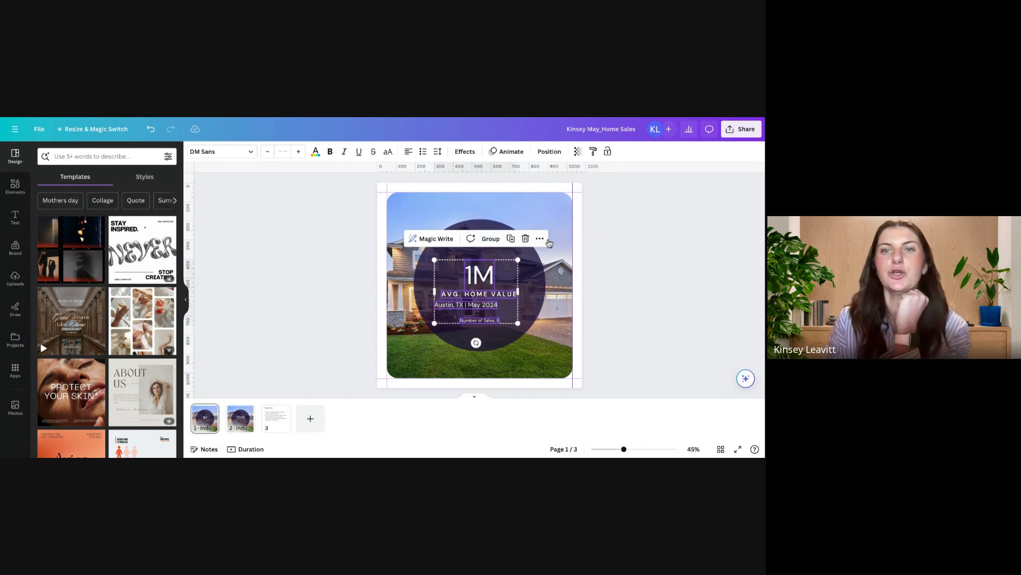
pyautogui.click(540, 241)
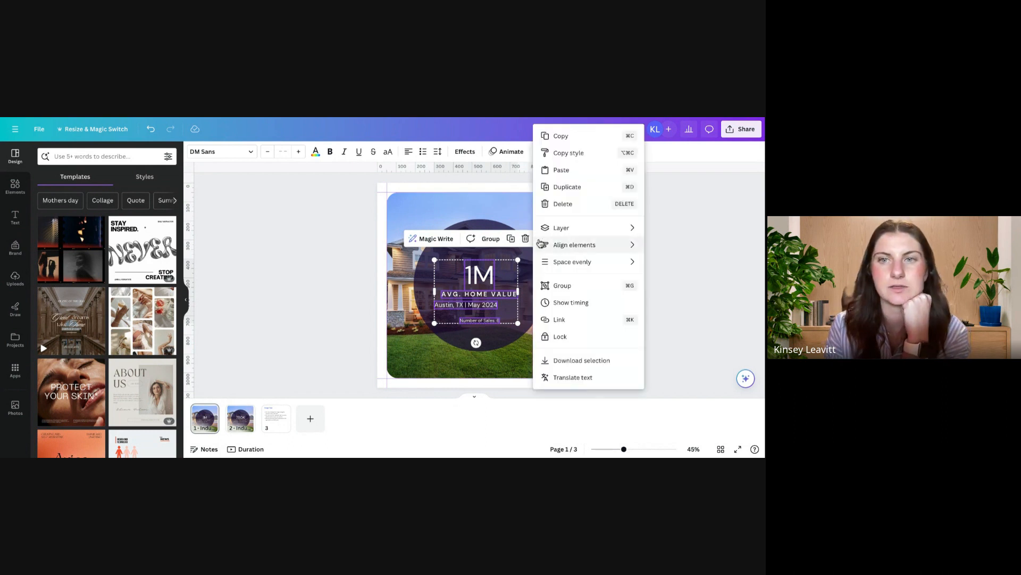
pyautogui.moveTo(539, 243)
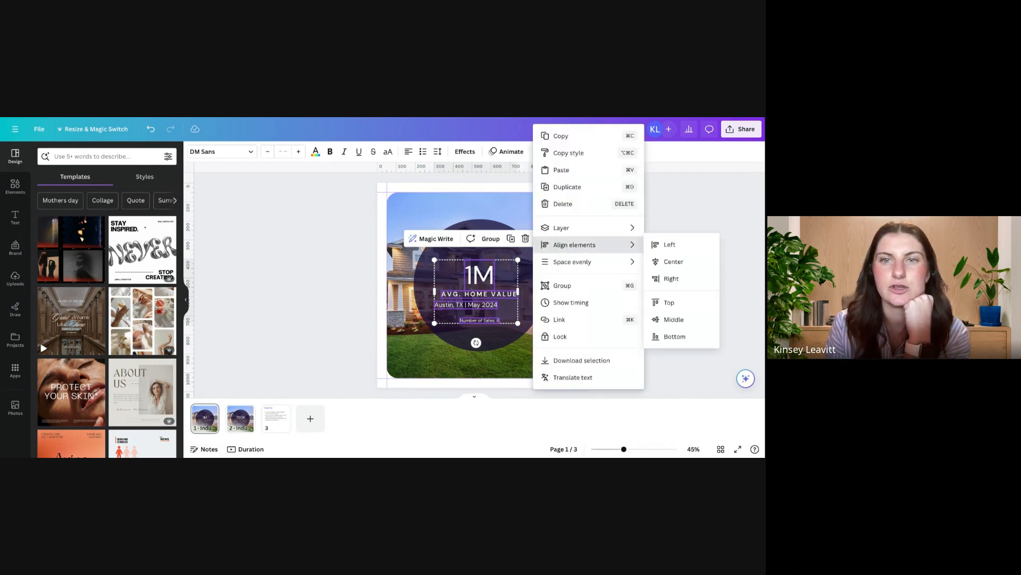
pyautogui.moveTo(556, 266)
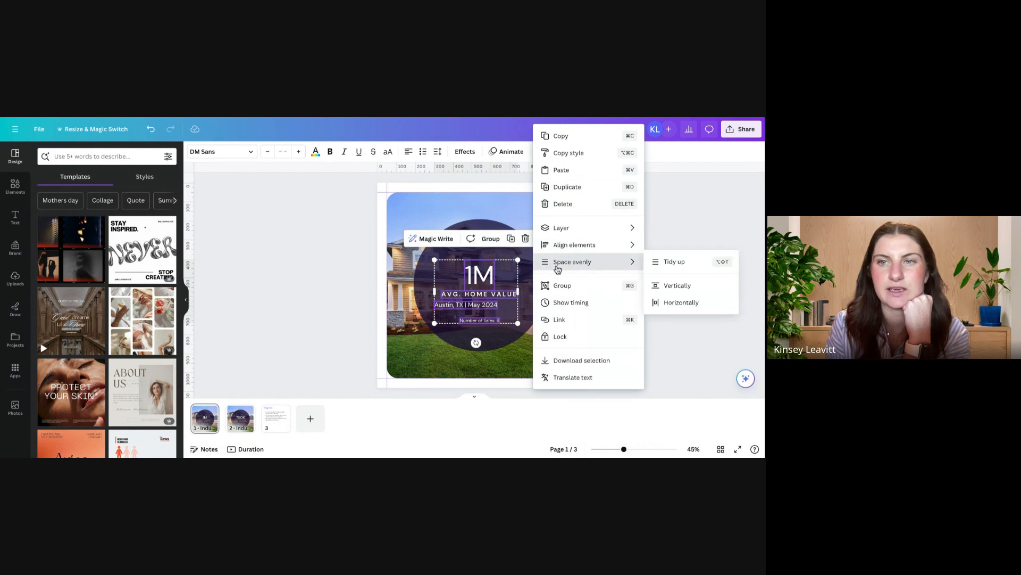
pyautogui.click(674, 261)
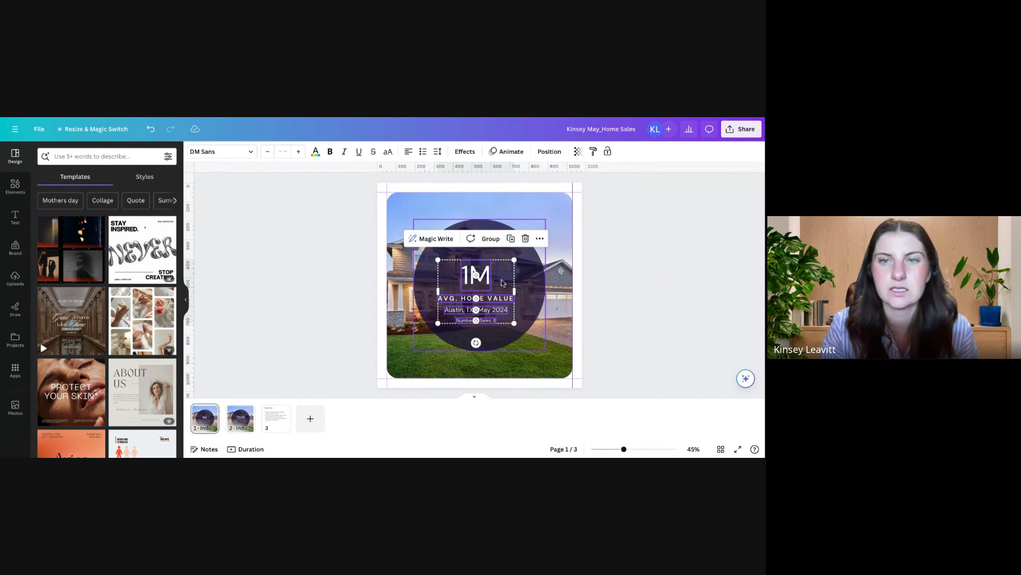
# Step: Move the four selected text lines up to the middle of the circle and review their element alignment options
pyautogui.moveTo(502, 281); pyautogui.dragTo(505, 274)
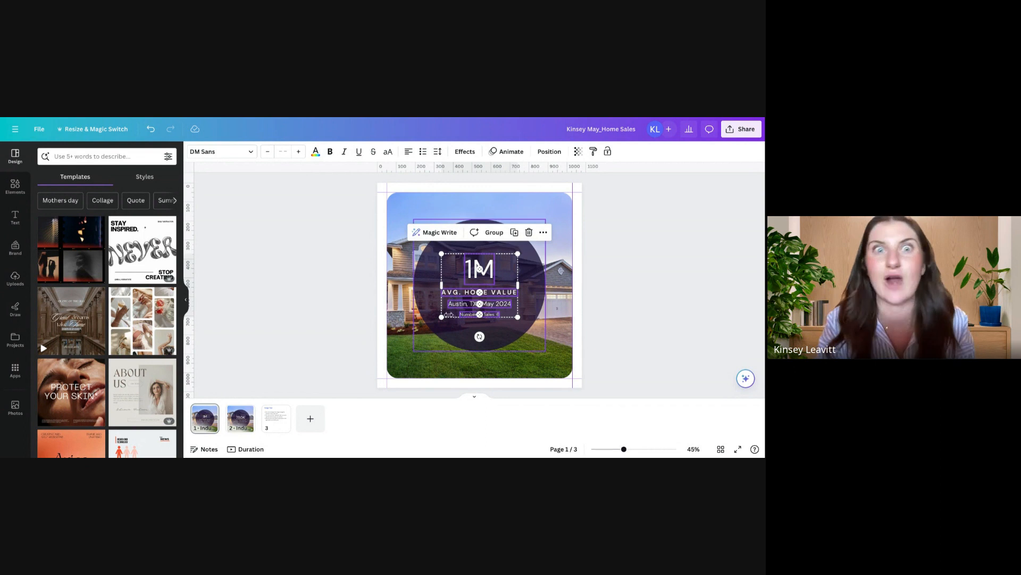
pyautogui.click(543, 232)
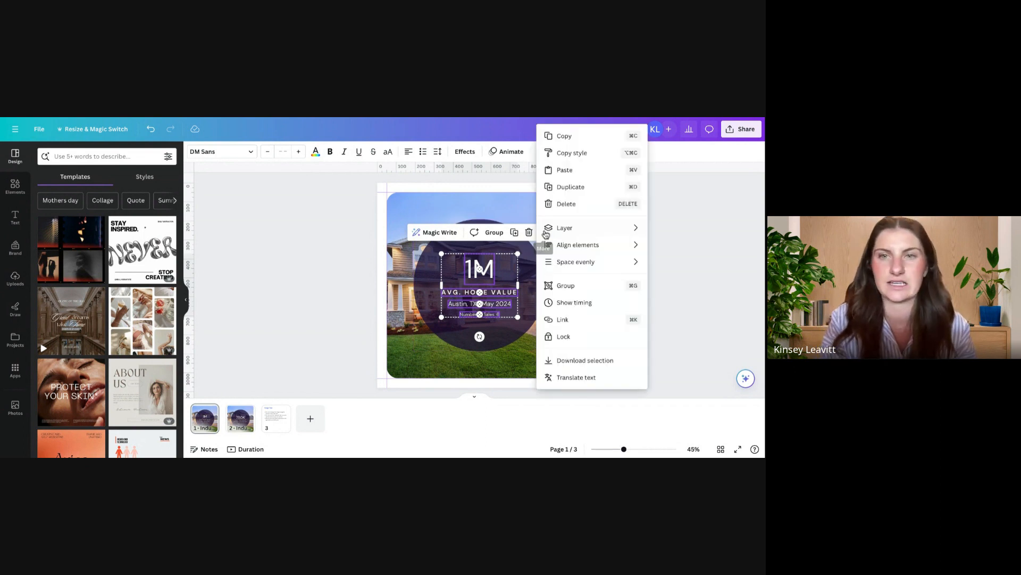
pyautogui.moveTo(545, 235)
pyautogui.moveTo(633, 245)
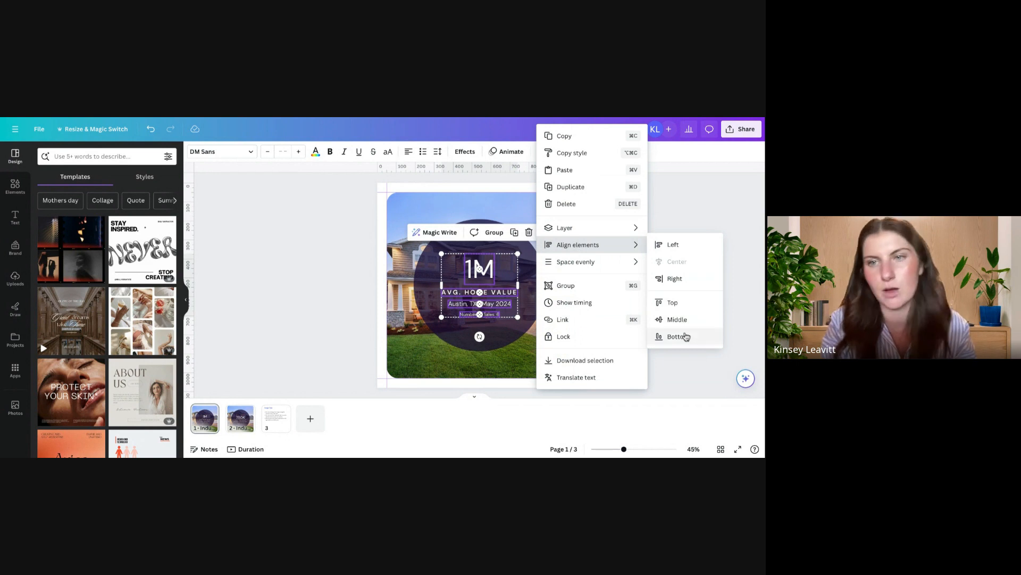
pyautogui.moveTo(610, 271)
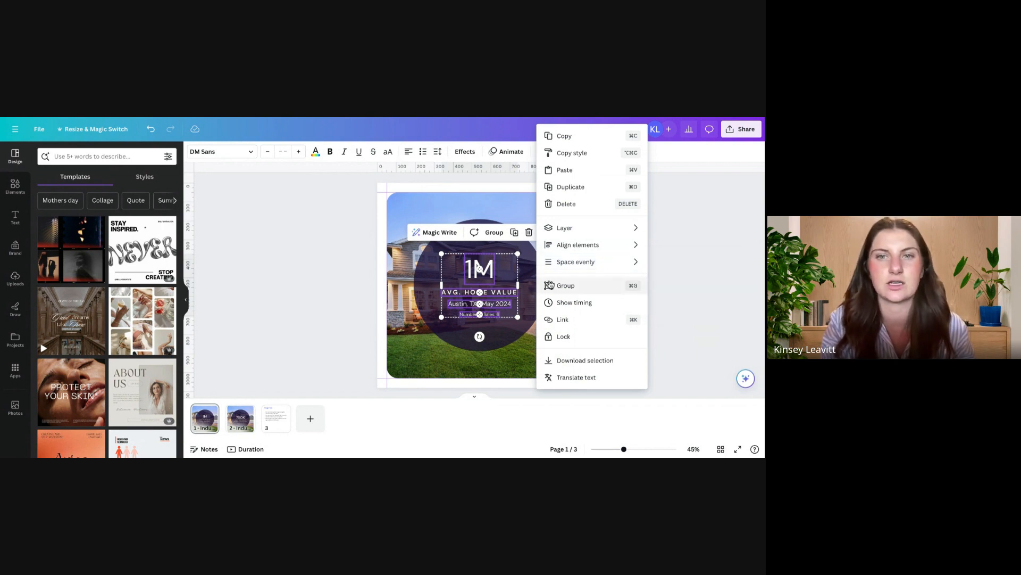
pyautogui.click(527, 269)
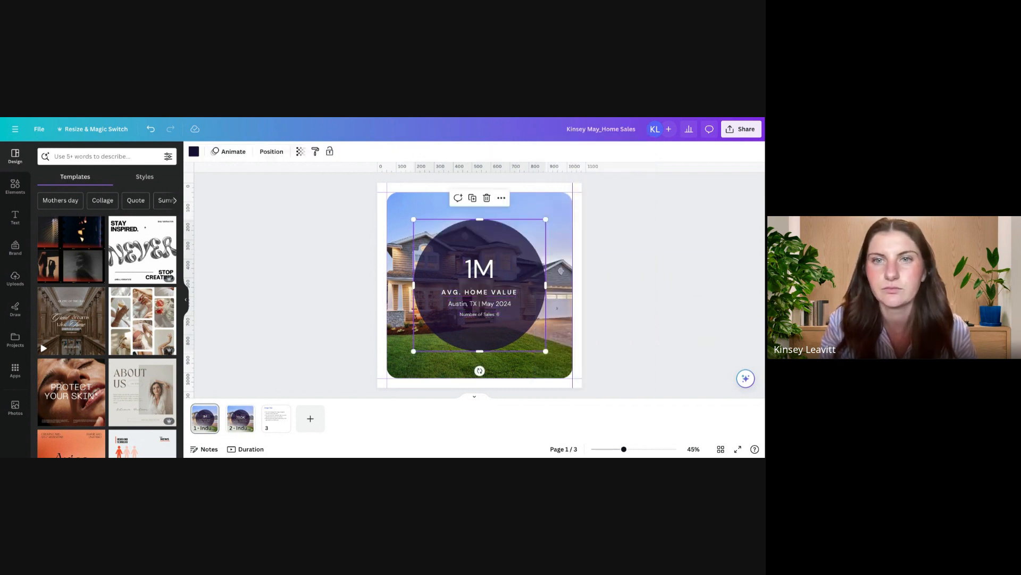
# Step: Select the background house photo and search the Photos library for "home"
pyautogui.click(548, 202)
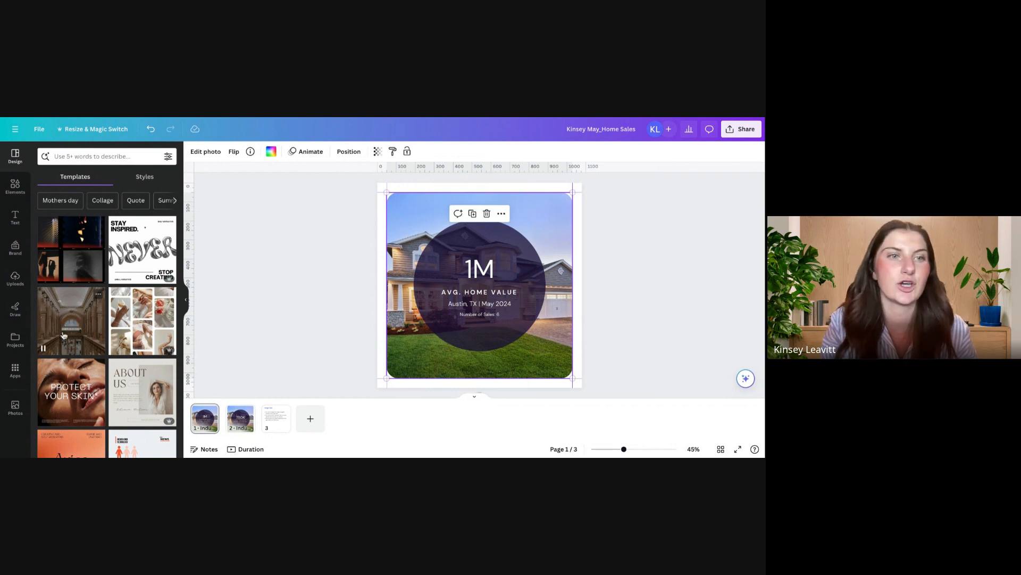
pyautogui.click(14, 282)
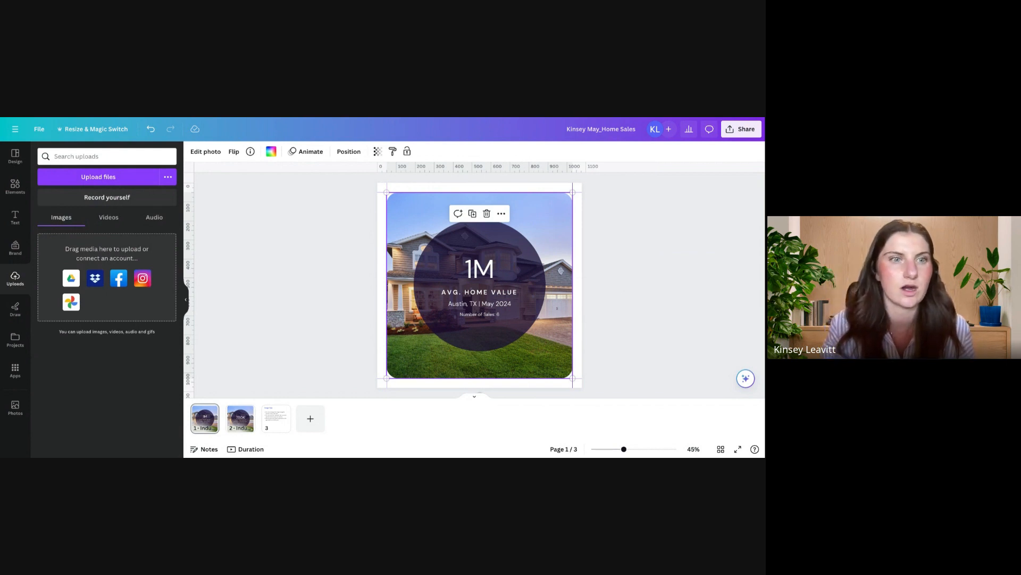
pyautogui.click(16, 371)
pyautogui.scroll(-3, 123, 369)
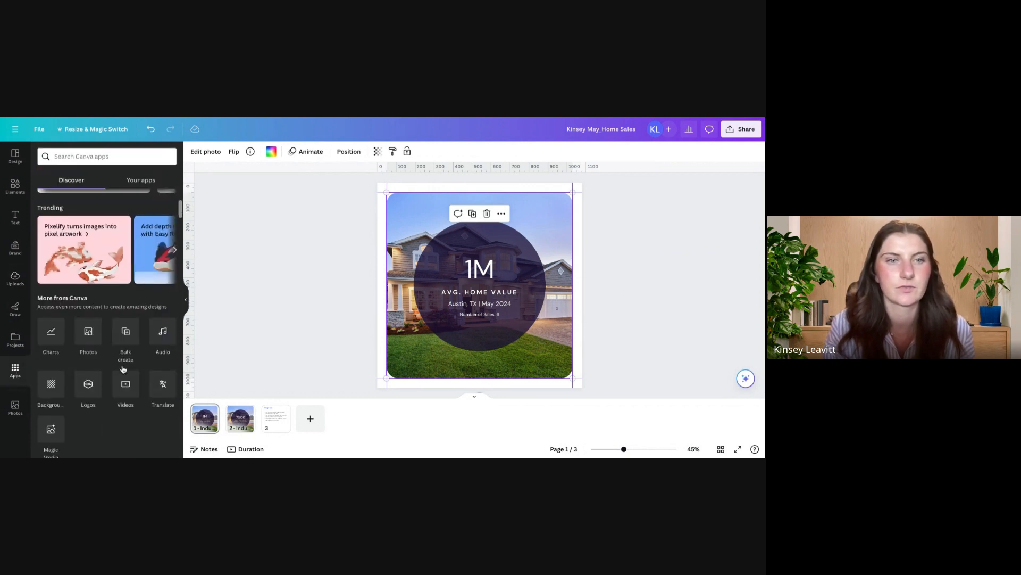
pyautogui.click(88, 336)
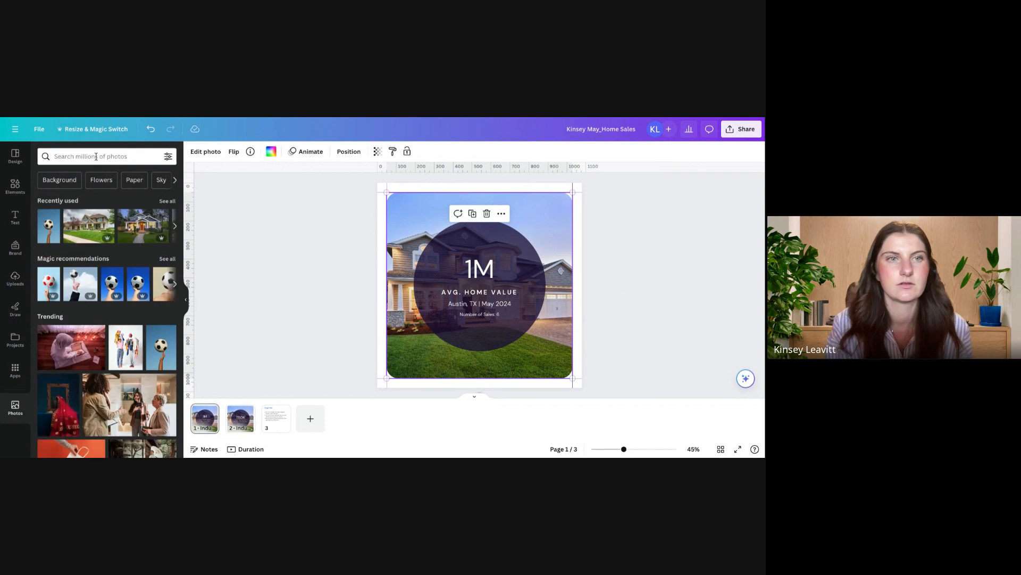
pyautogui.click(96, 156)
pyautogui.write('home')
pyautogui.press('Return')
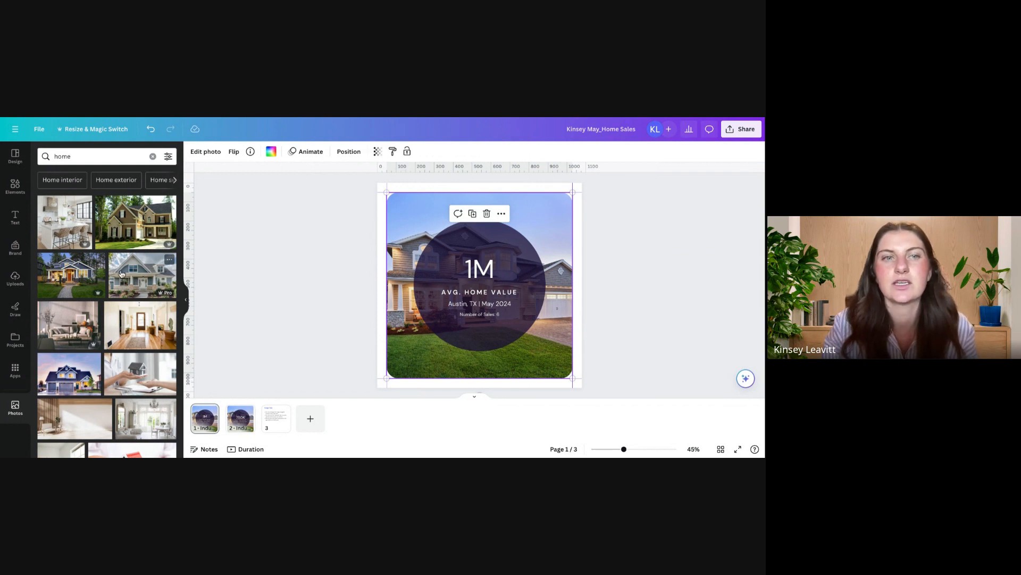
# Step: Try the gray gabled house photo in the background frame, and delete the loose copy placed over the text
pyautogui.moveTo(121, 273); pyautogui.dragTo(426, 261)
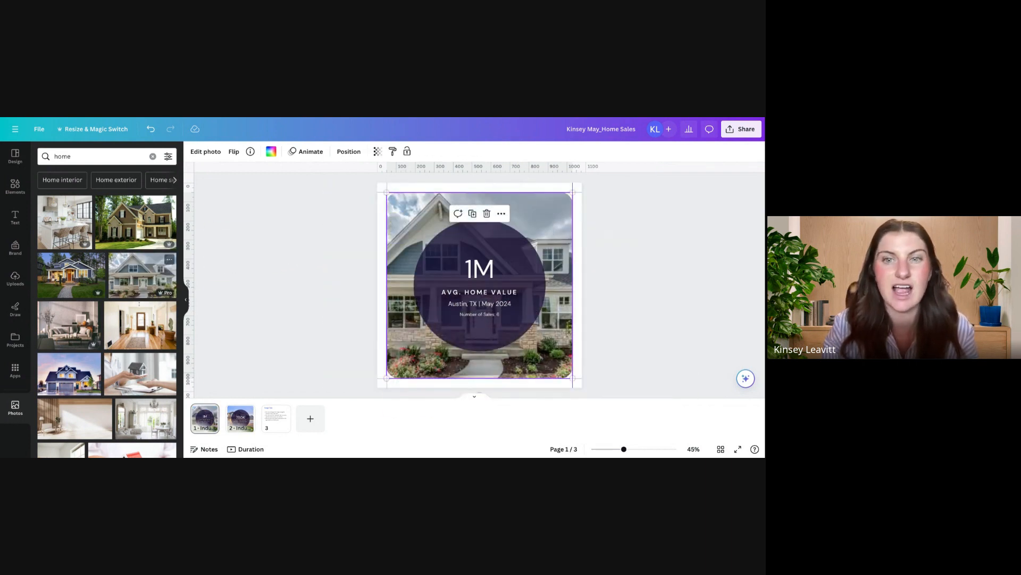
pyautogui.click(142, 282)
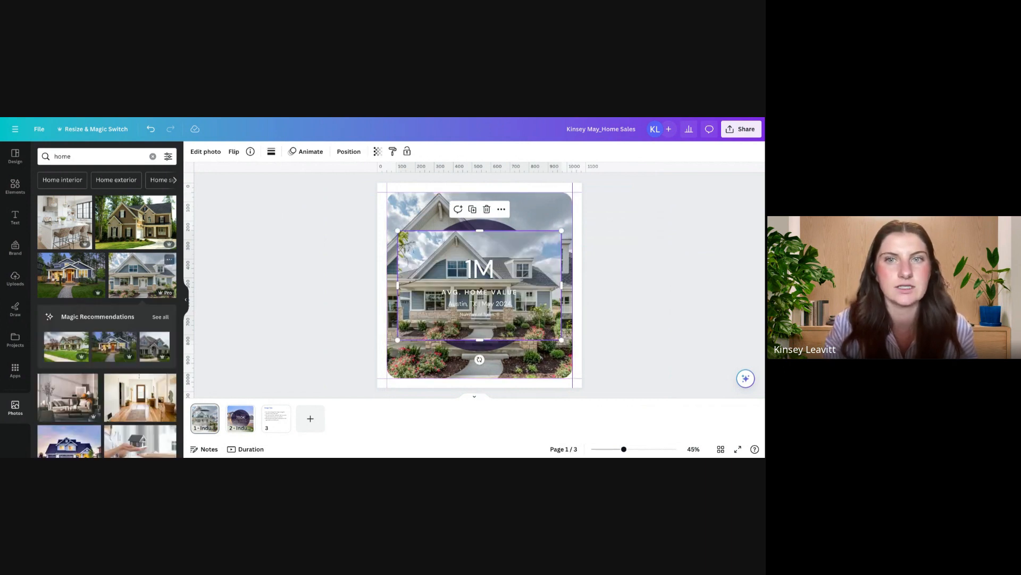
pyautogui.press('Delete')
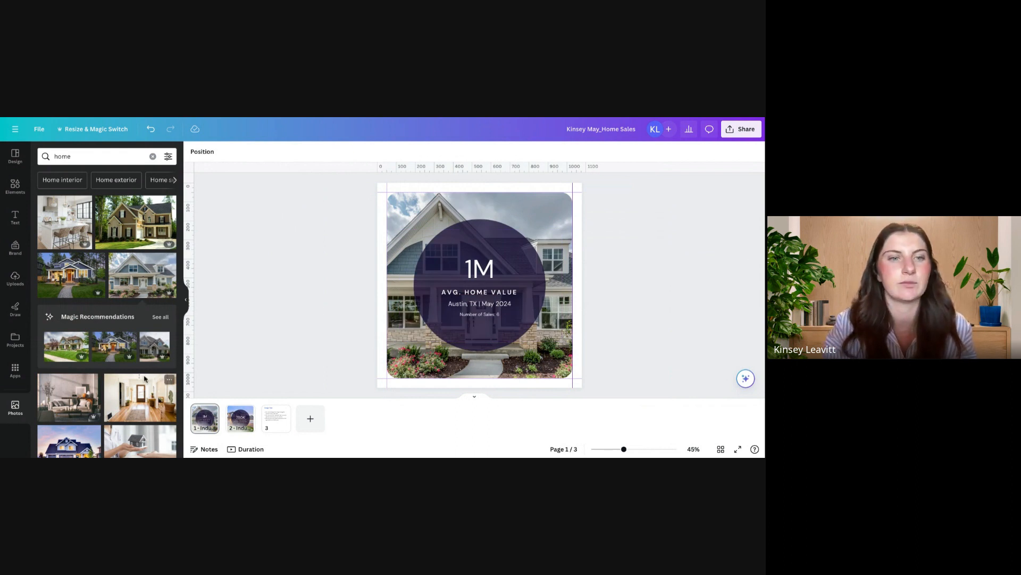
# Step: Fill the background frame with the dusk photo of the dark blue house and adjust the photo's crop within it
pyautogui.scroll(-3, 150, 302)
pyautogui.scroll(-1, 74, 337)
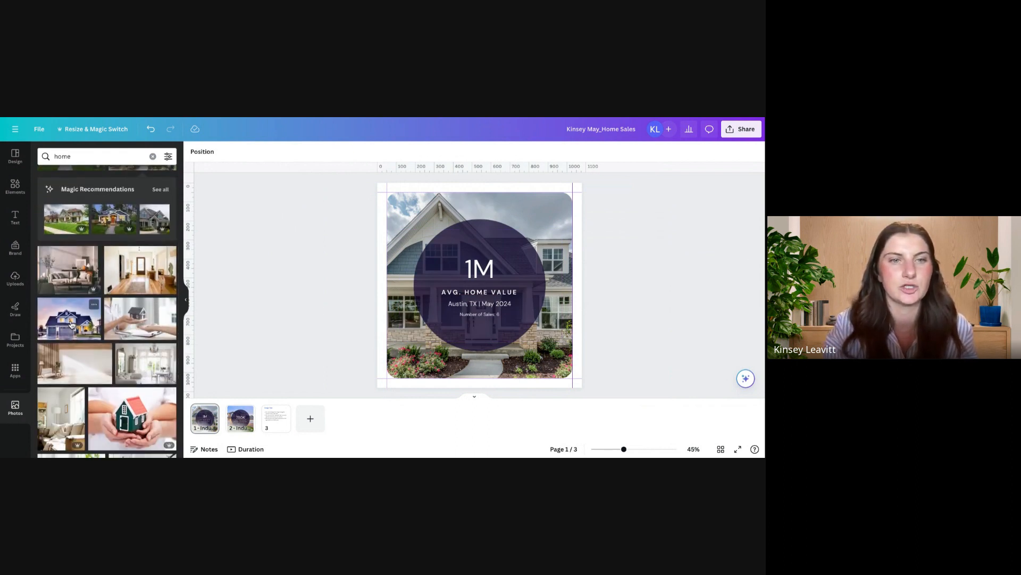
pyautogui.moveTo(73, 324)
pyautogui.mouseDown()
pyautogui.moveTo(173, 298)
pyautogui.moveTo(436, 265)
pyautogui.moveTo(472, 272)
pyautogui.moveTo(74, 325)
pyautogui.mouseUp()
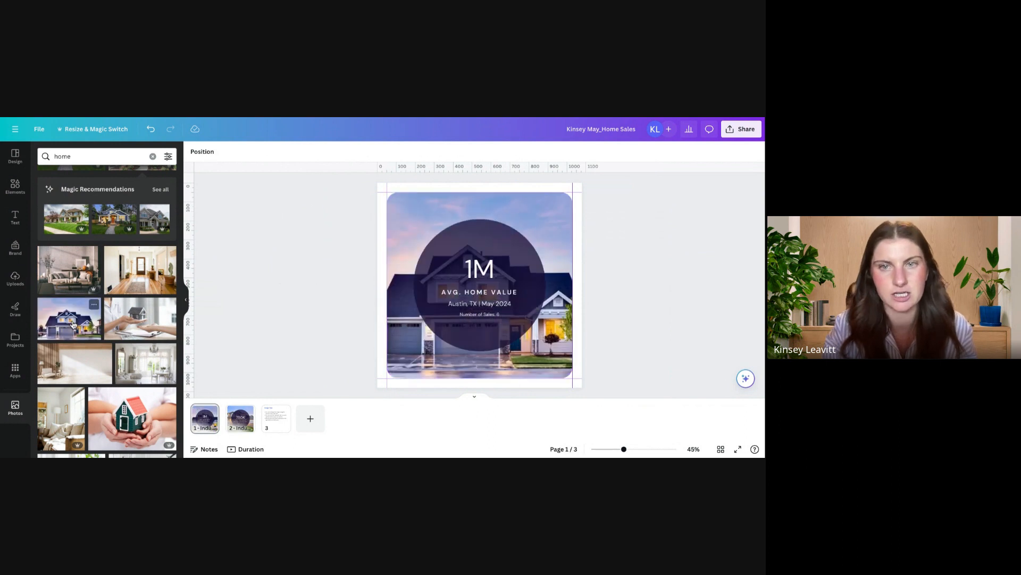
pyautogui.click(410, 218)
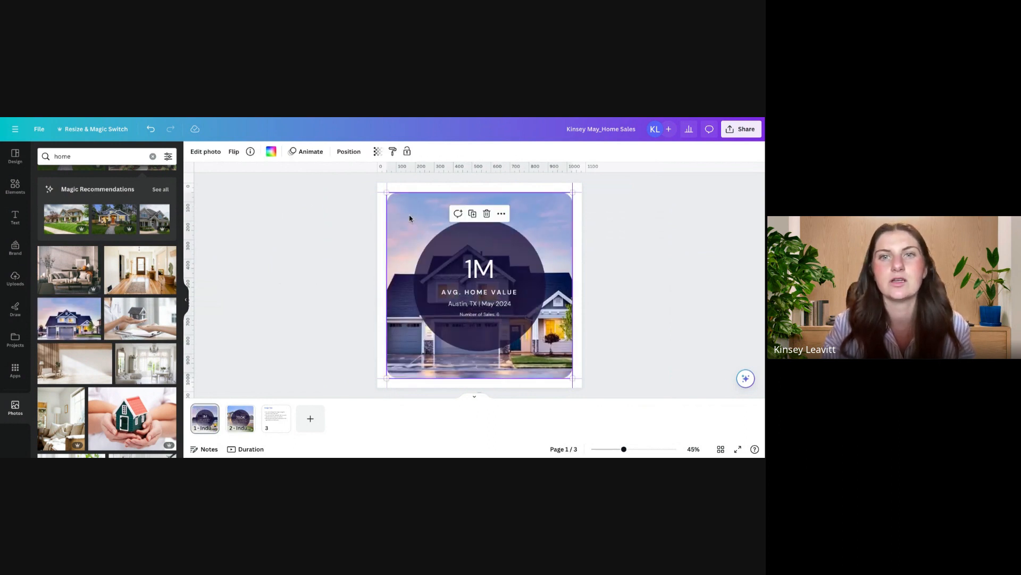
pyautogui.doubleClick(409, 219)
pyautogui.moveTo(406, 212)
pyautogui.mouseDown()
pyautogui.moveTo(463, 207)
pyautogui.moveTo(399, 212)
pyautogui.mouseUp()
pyautogui.click(278, 226)
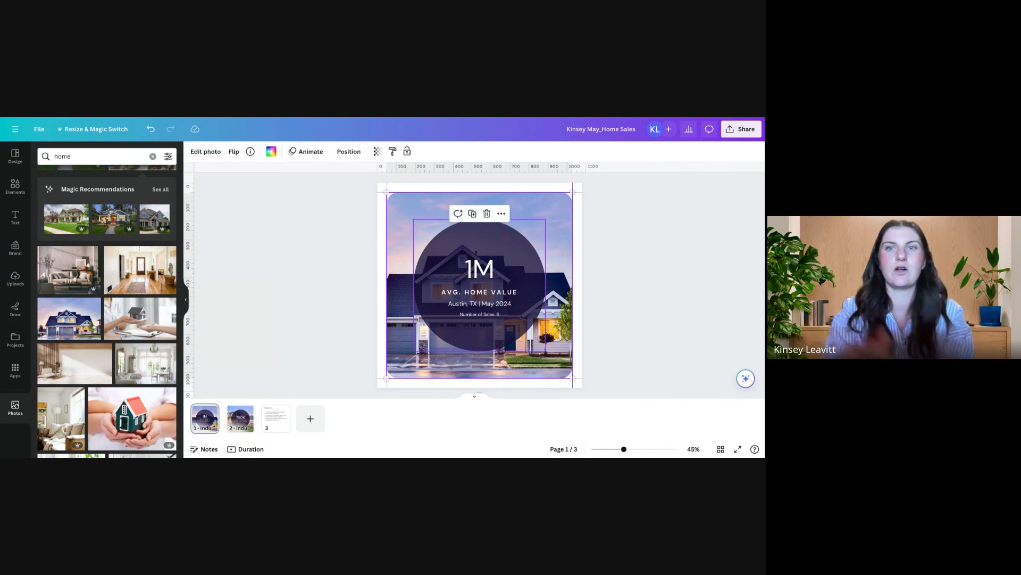
# Step: Make the dark circle behind the text slightly more see-through by lowering its Transparency value
pyautogui.click(534, 267)
pyautogui.click(300, 152)
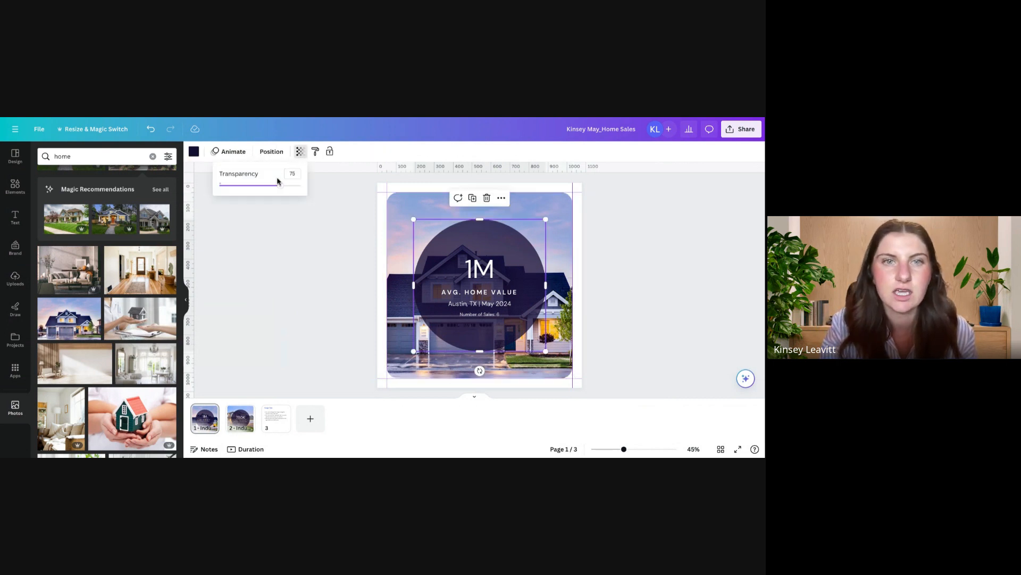
pyautogui.moveTo(281, 187); pyautogui.dragTo(273, 186)
# Step: Set the background house photo's Transparency to 47
pyautogui.click(378, 198)
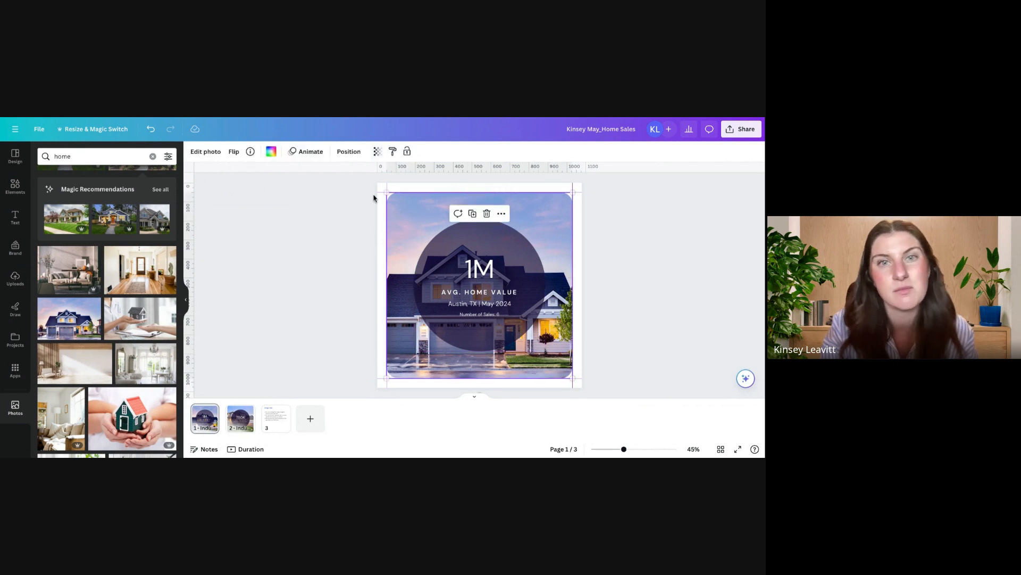
pyautogui.click(377, 151)
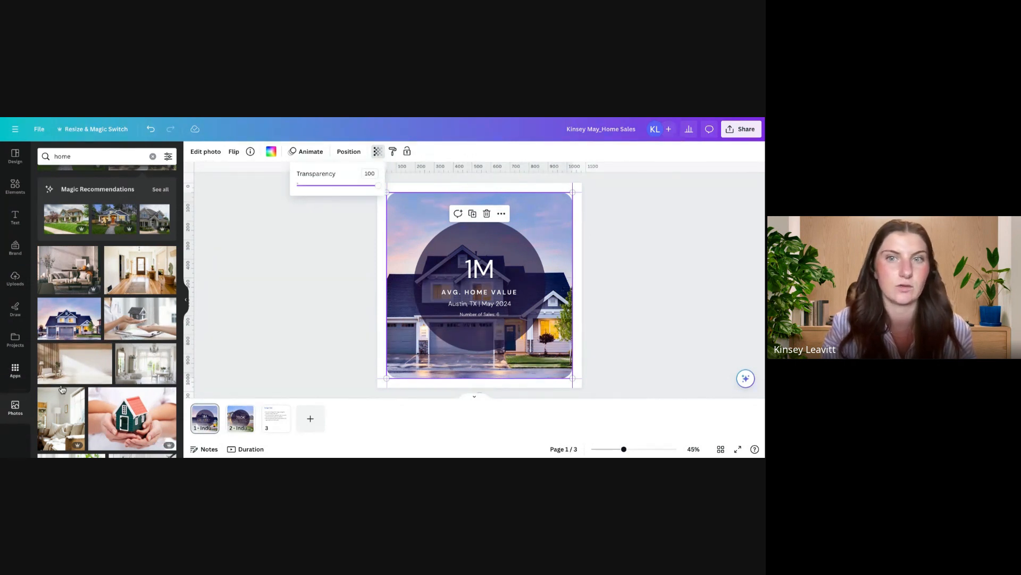
pyautogui.moveTo(378, 192); pyautogui.dragTo(335, 198)
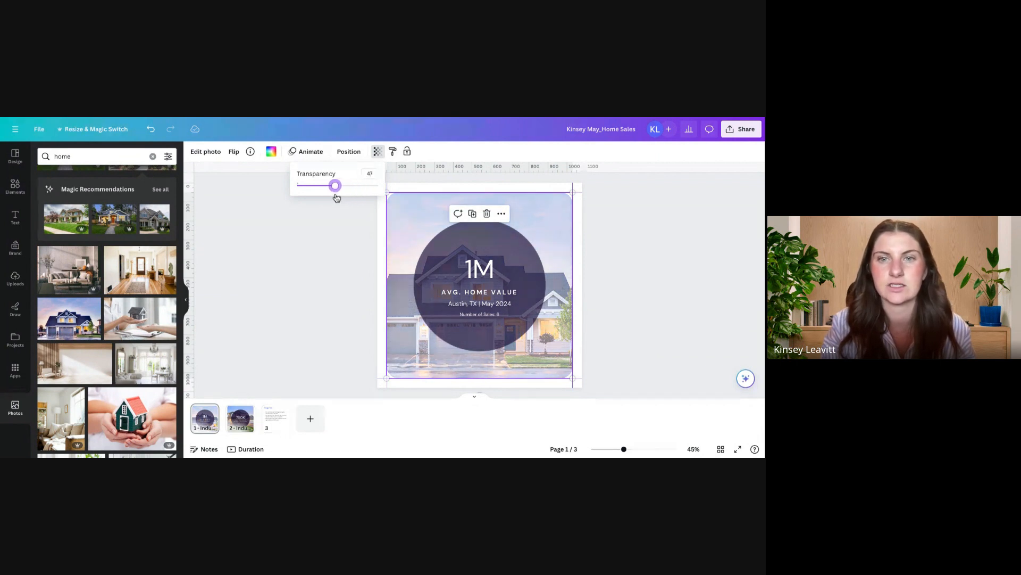
pyautogui.click(347, 242)
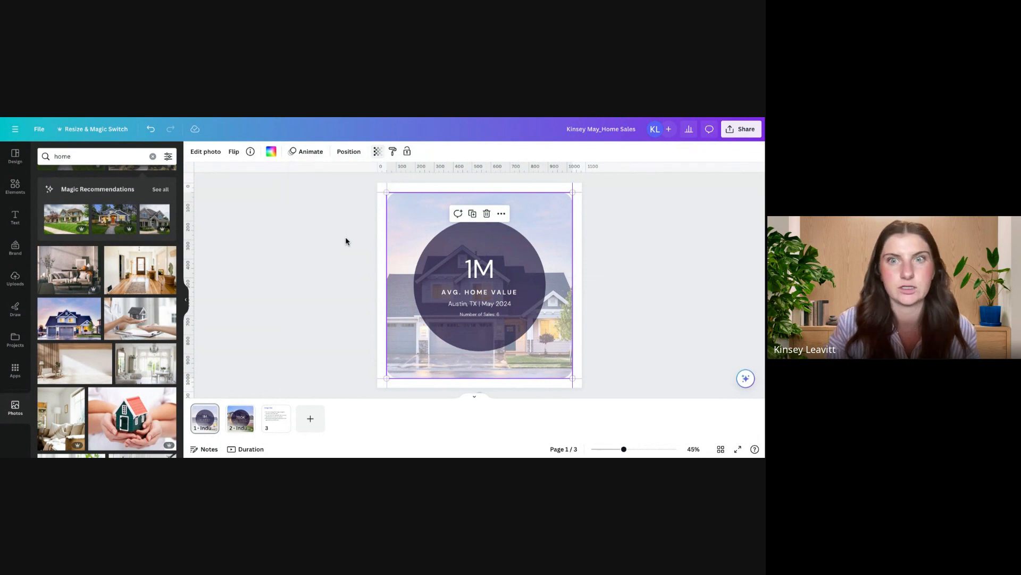
pyautogui.click(349, 243)
# Step: Examine the page's layer order from the background photo, and select the dark circle's layer
pyautogui.click(415, 200)
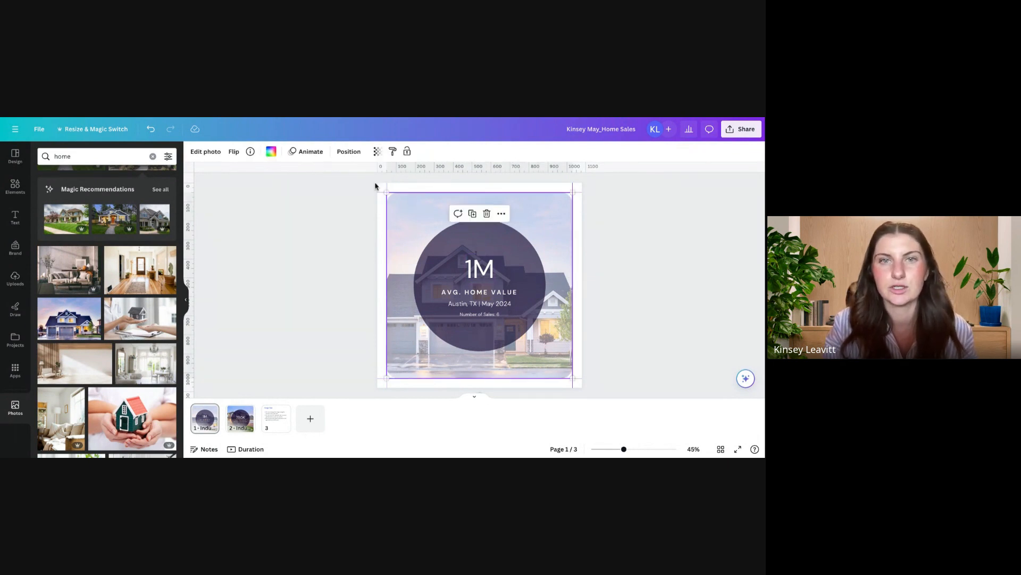
pyautogui.click(349, 152)
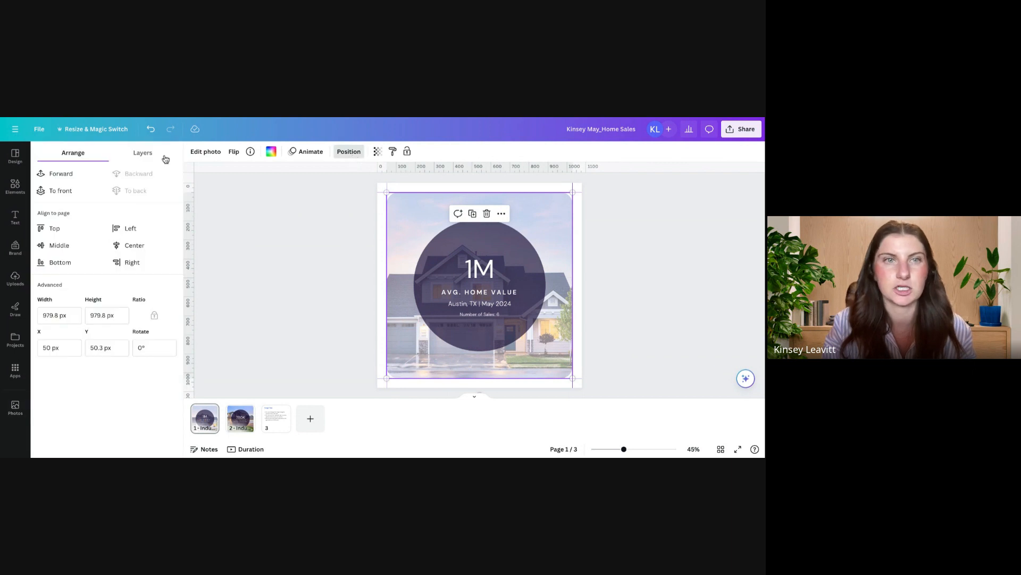
pyautogui.click(142, 153)
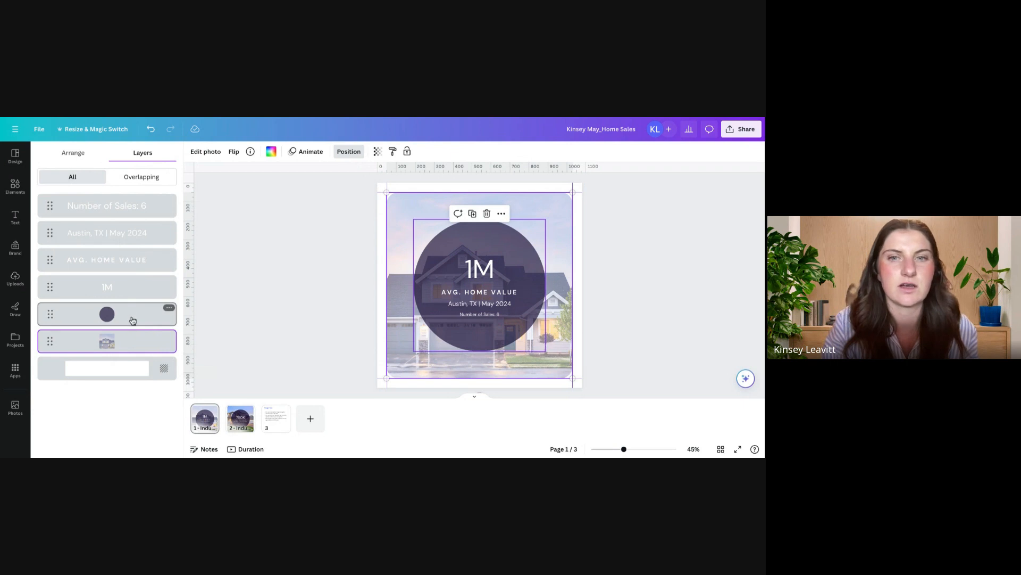
pyautogui.moveTo(133, 319)
pyautogui.mouseDown()
pyautogui.moveTo(133, 227)
pyautogui.moveTo(133, 357)
pyautogui.moveTo(133, 309)
pyautogui.mouseUp()
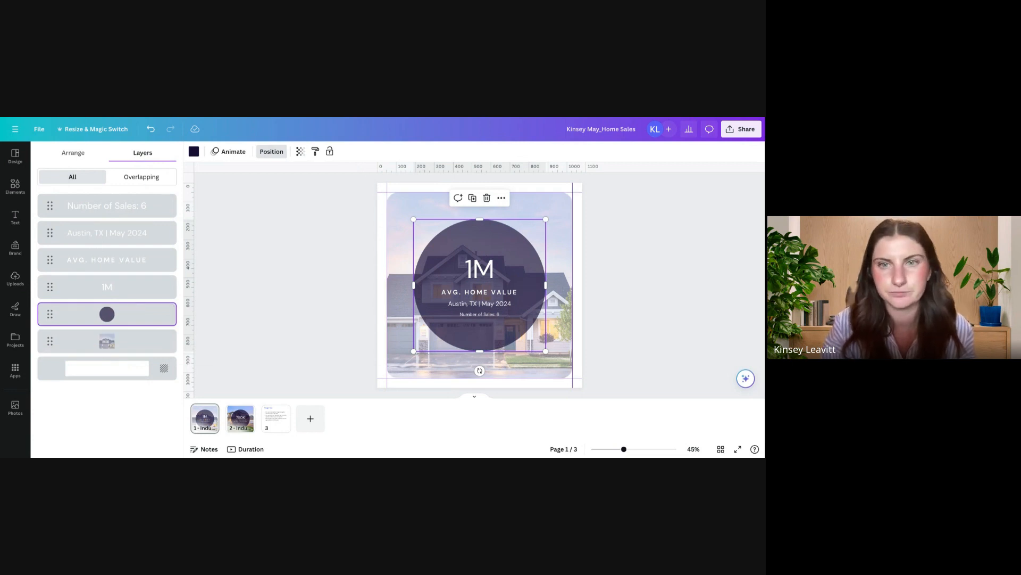
# Step: Search the Elements library for "home icon" and add the circled house graphic to page 1
pyautogui.click(16, 191)
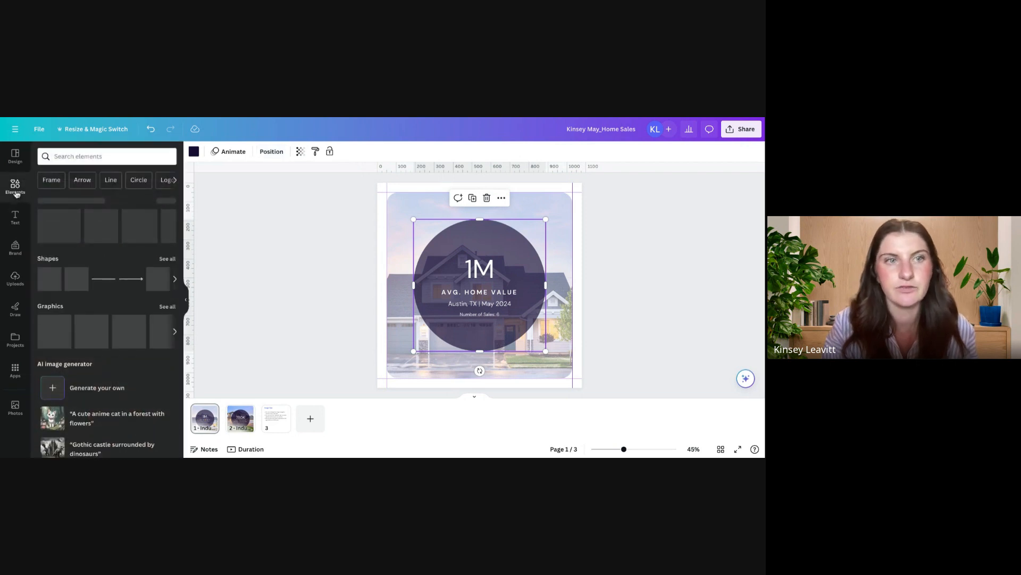
pyautogui.click(62, 159)
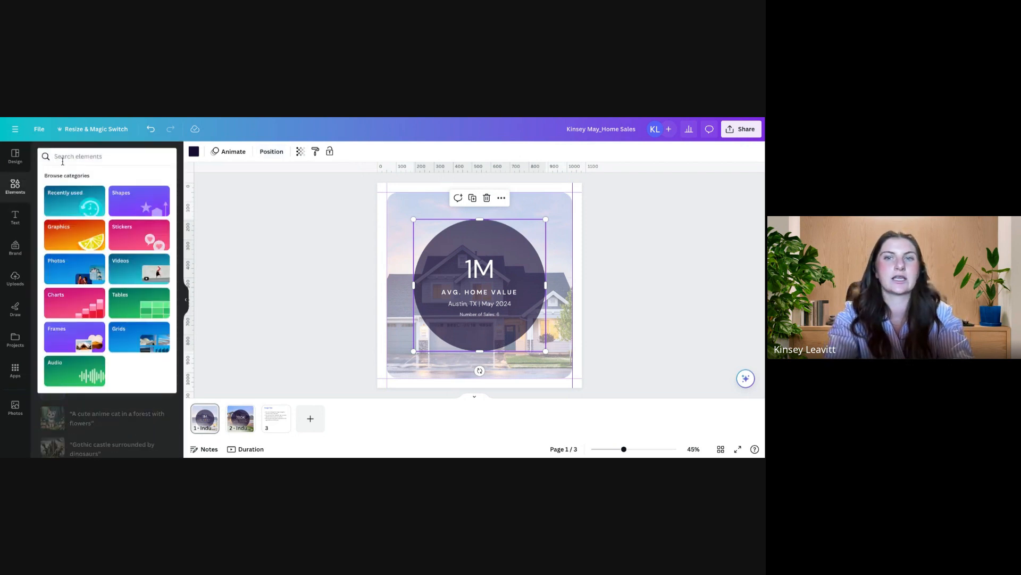
pyautogui.write('home icon')
pyautogui.press('Return')
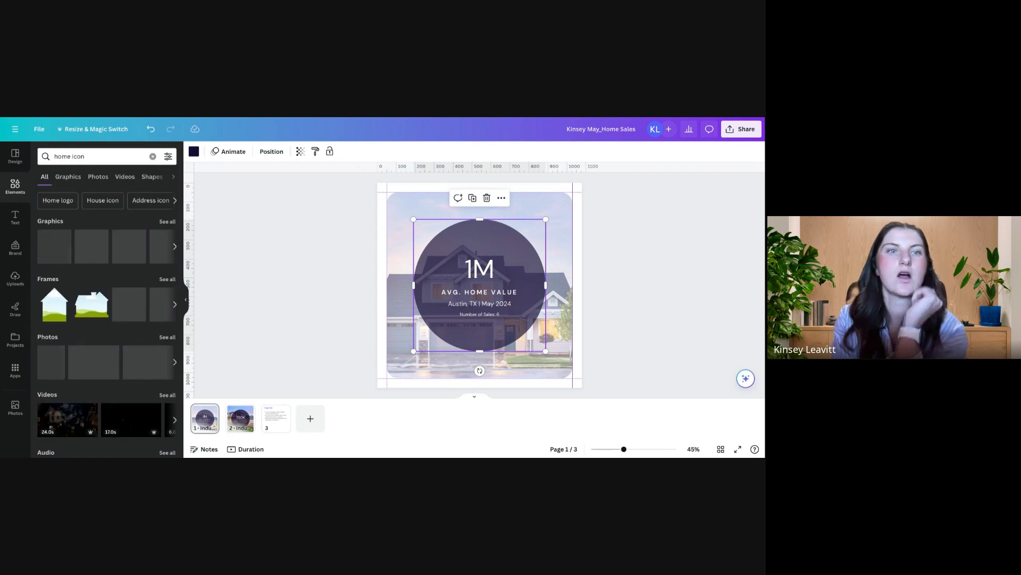
pyautogui.click(91, 248)
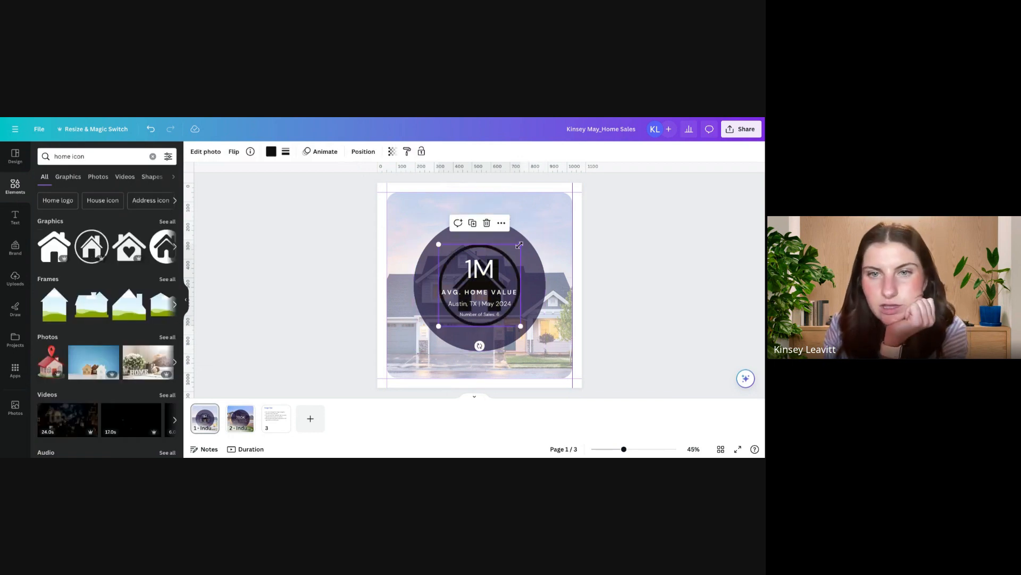
# Step: Recolor the house icon pale lavender from the Radius 2023 palette, and shrink it into the photo's upper-right corner
pyautogui.click(270, 152)
pyautogui.click(91, 273)
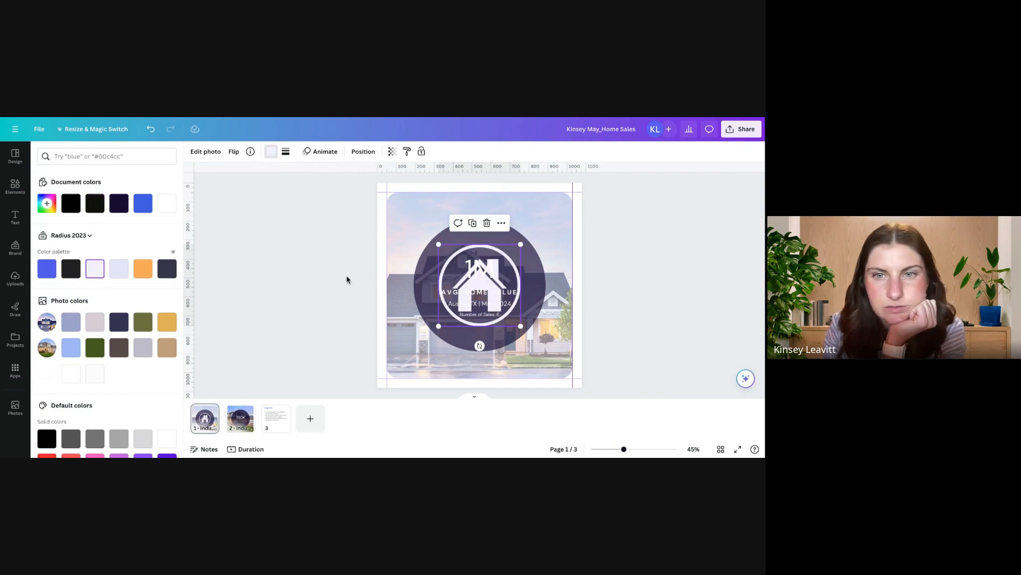
pyautogui.moveTo(511, 259); pyautogui.dragTo(566, 338)
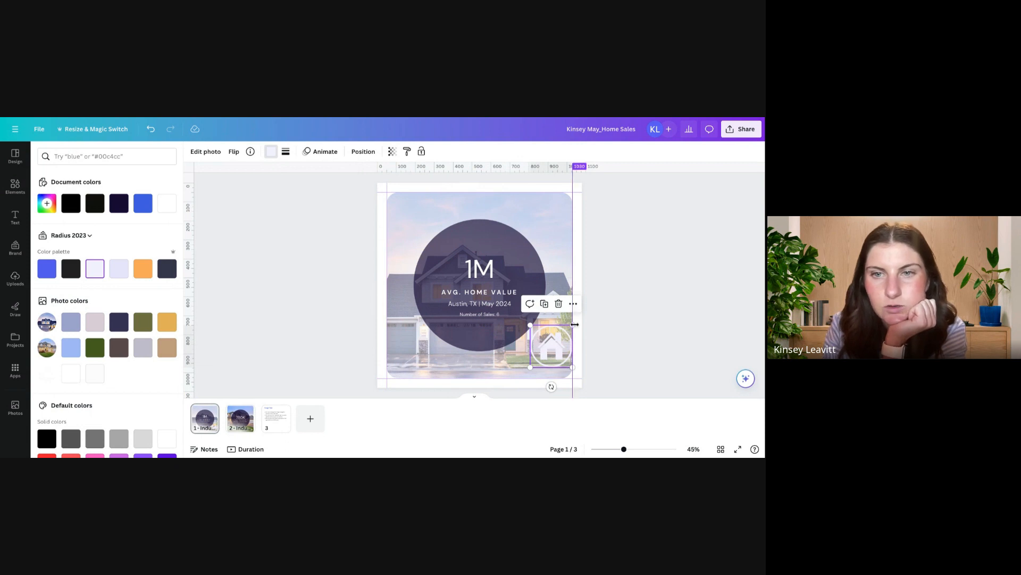
pyautogui.moveTo(572, 325); pyautogui.dragTo(556, 211)
pyautogui.click(579, 222)
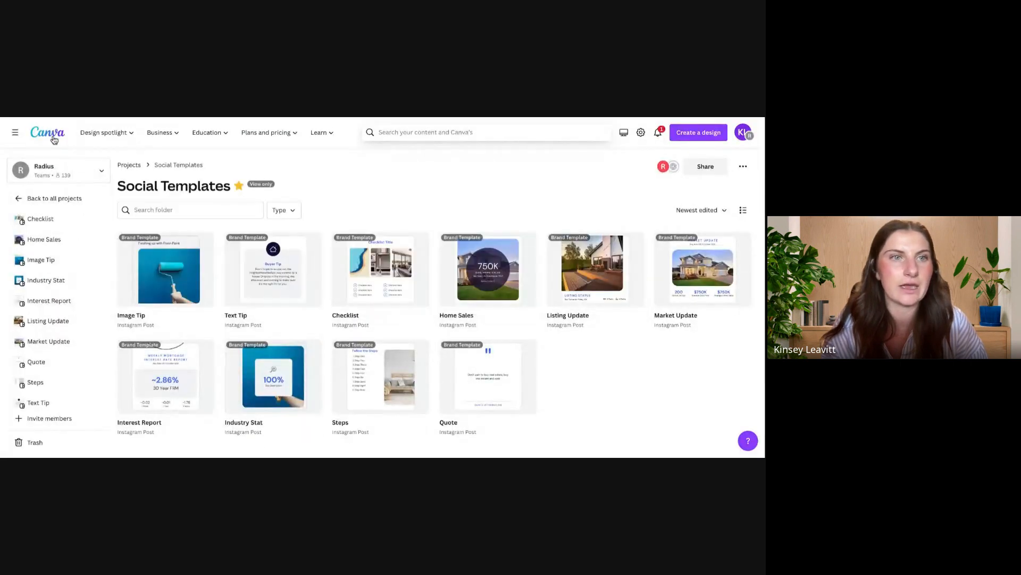
# Step: Return to the home page and rerun the recent search "open house template for social media"
pyautogui.click(48, 135)
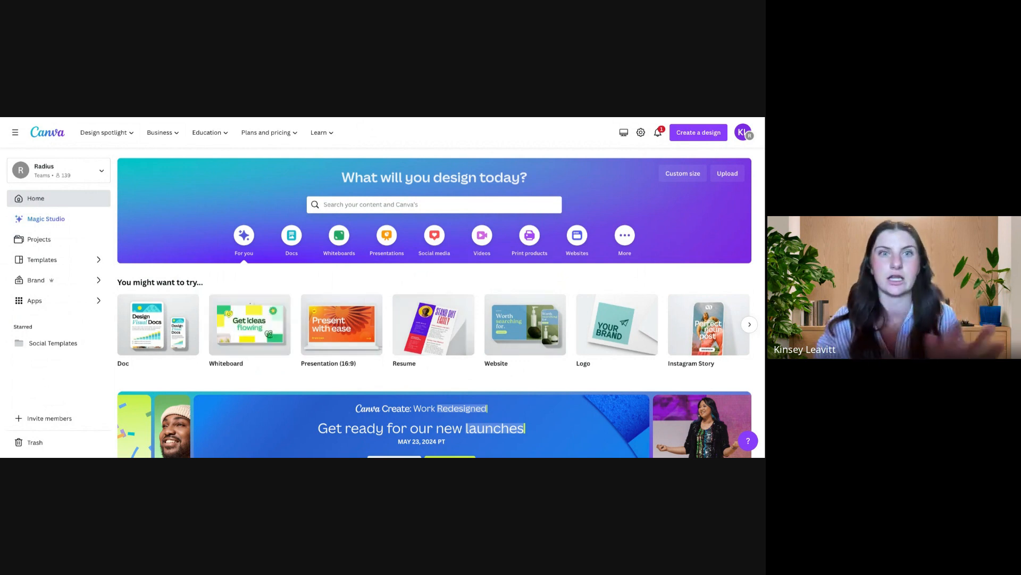
pyautogui.click(354, 206)
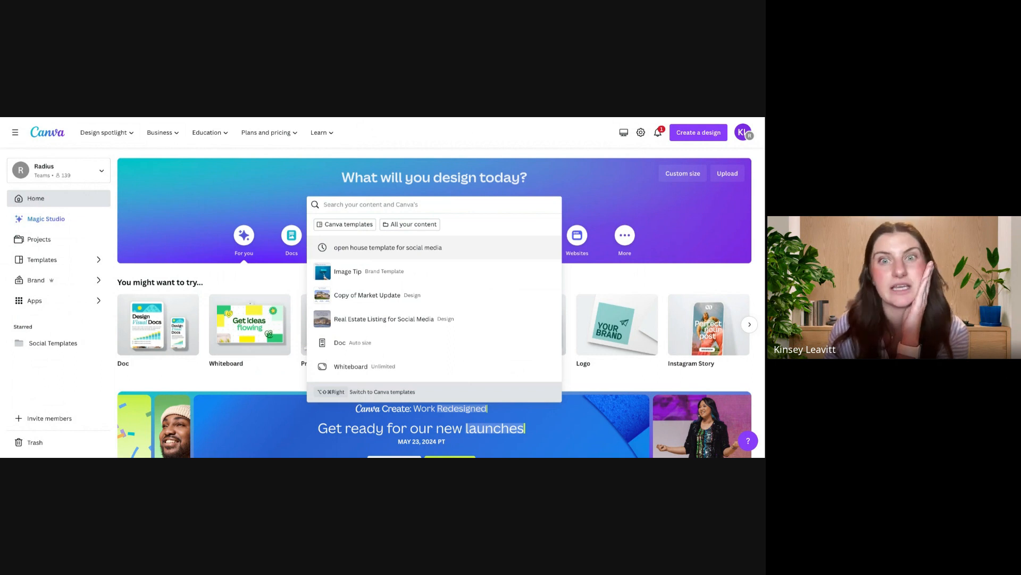
pyautogui.click(387, 247)
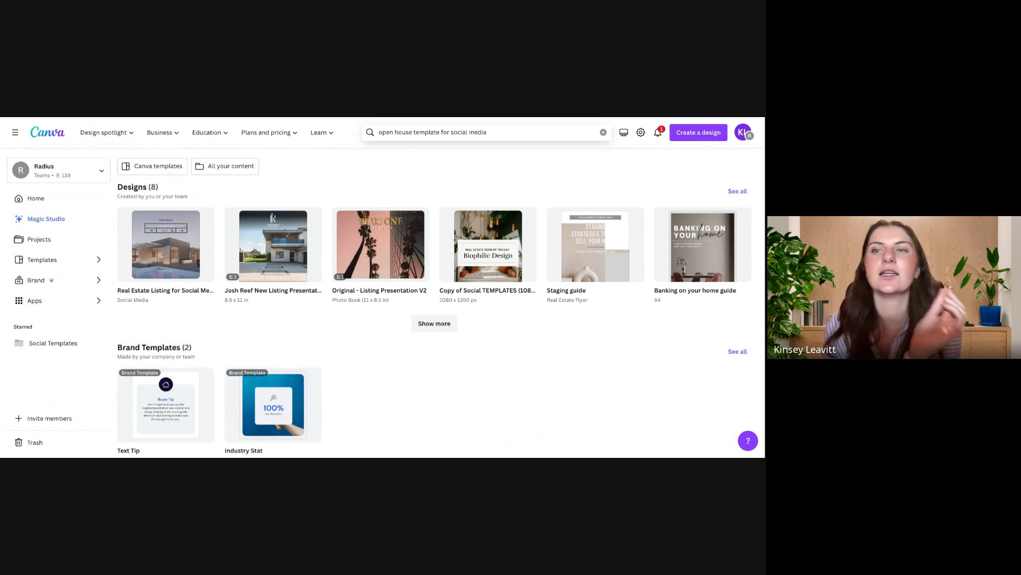
# Step: Browse the open house search results from team designs and folders to the expanded list of Canva creators' templates
pyautogui.scroll(-4, 435, 363)
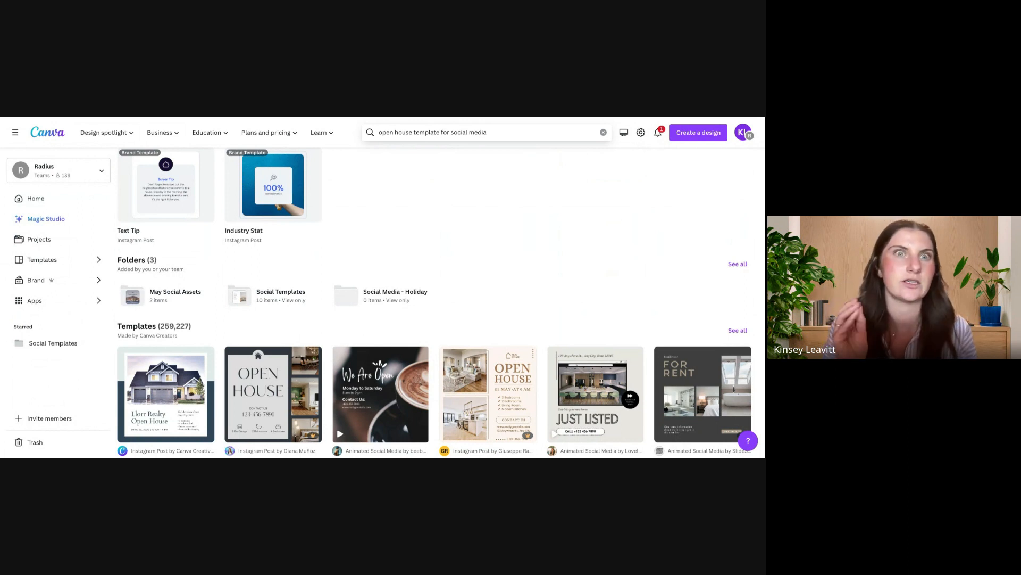
pyautogui.scroll(-3, 425, 341)
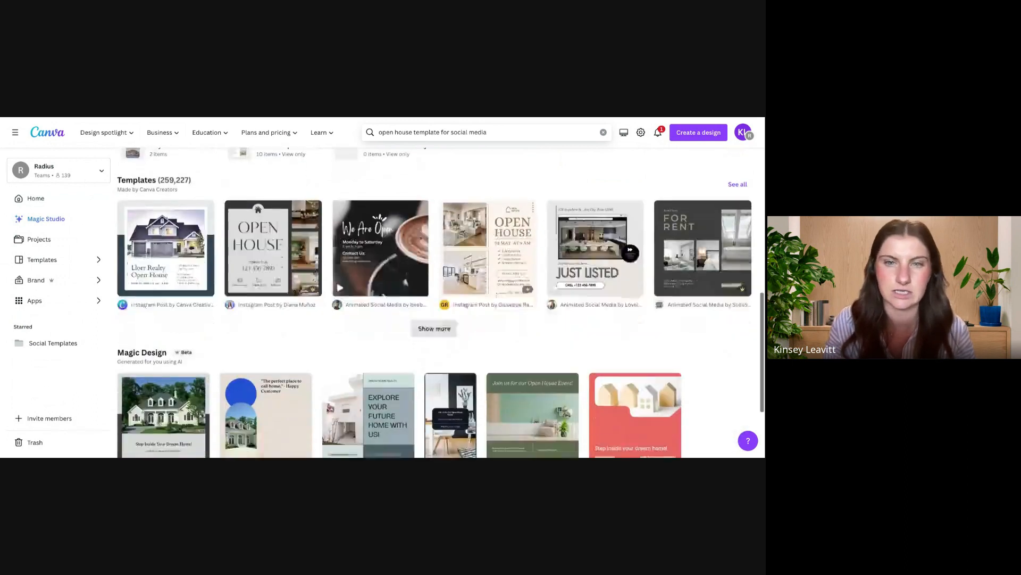
pyautogui.click(432, 328)
pyautogui.scroll(1, 434, 334)
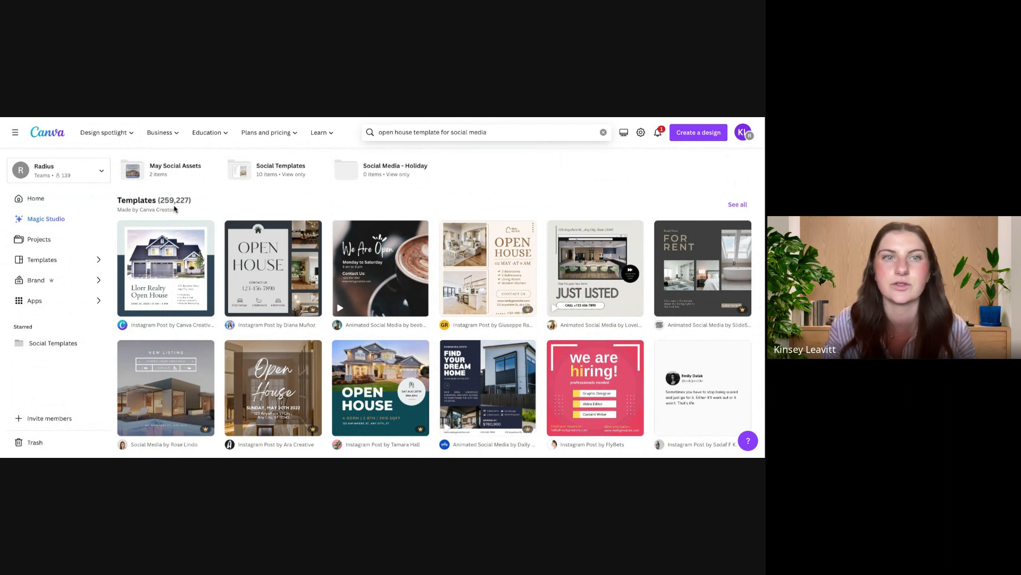
pyautogui.scroll(-4, 428, 268)
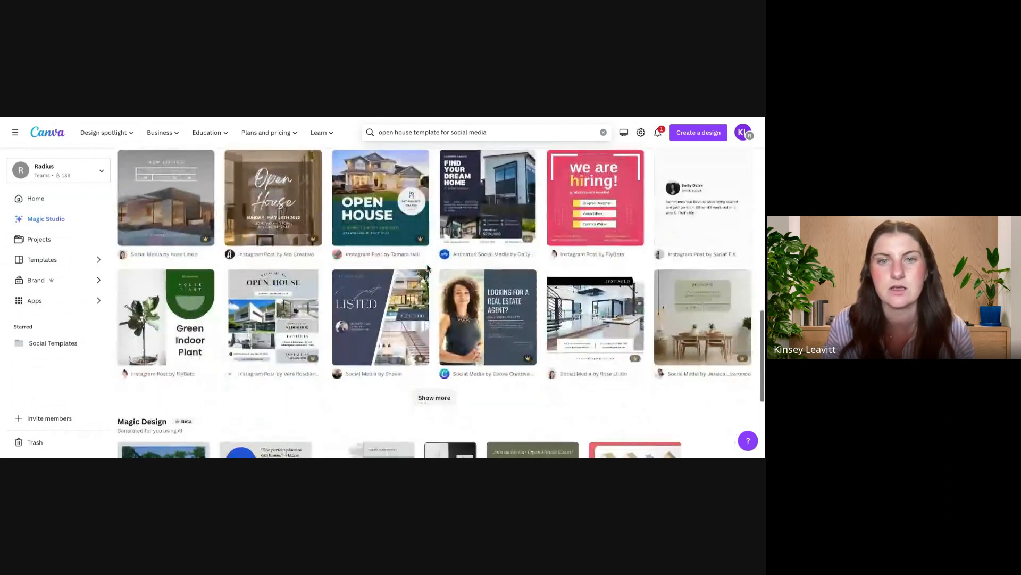
pyautogui.scroll(-3, 428, 268)
pyautogui.click(434, 269)
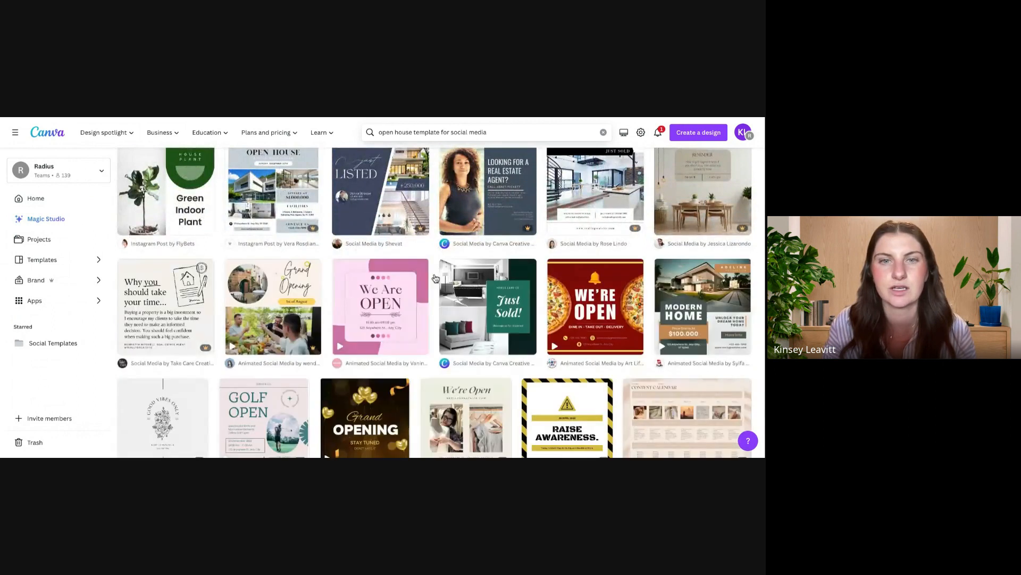
pyautogui.scroll(-3, 435, 278)
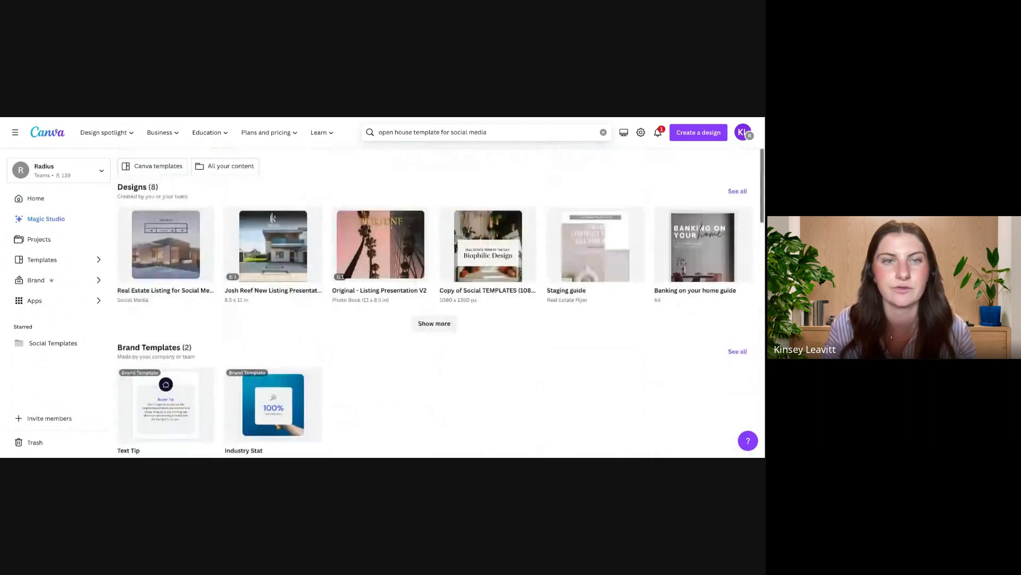
pyautogui.scroll(-5, 434, 302)
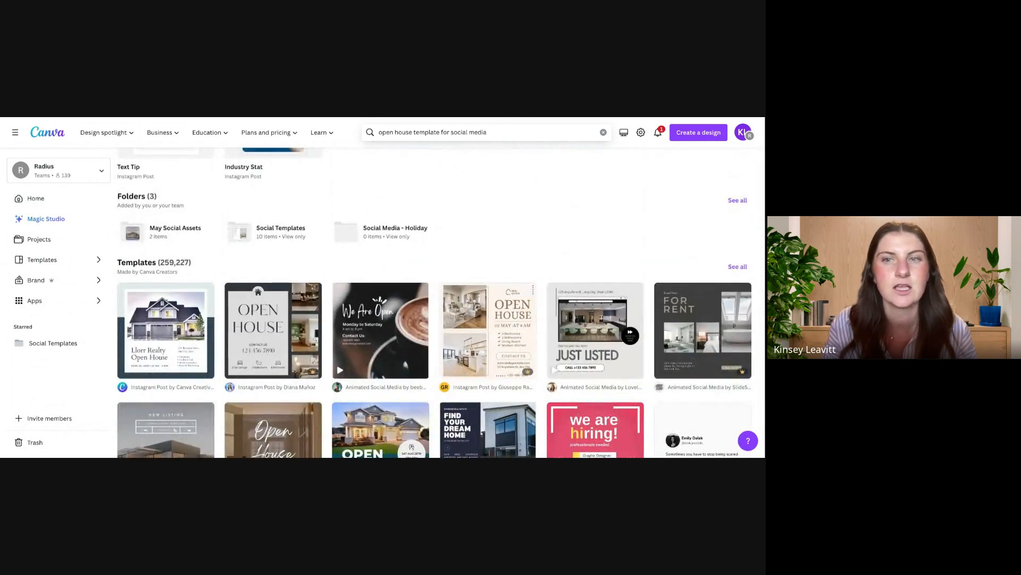
# Step: Show all matching Canva templates and limit their category to Instagram Posts under Social Media
pyautogui.click(737, 267)
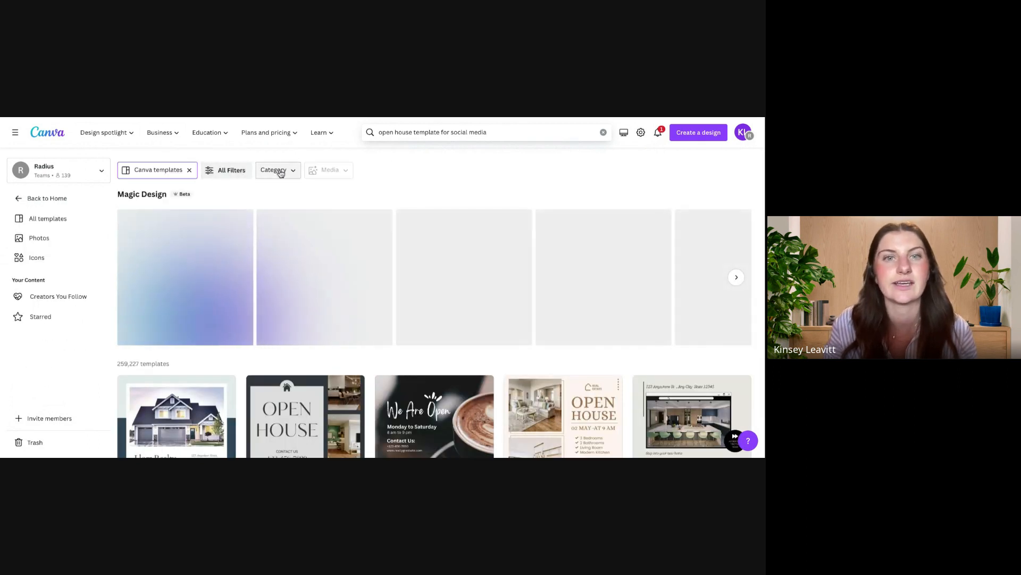
pyautogui.click(280, 172)
pyautogui.click(298, 229)
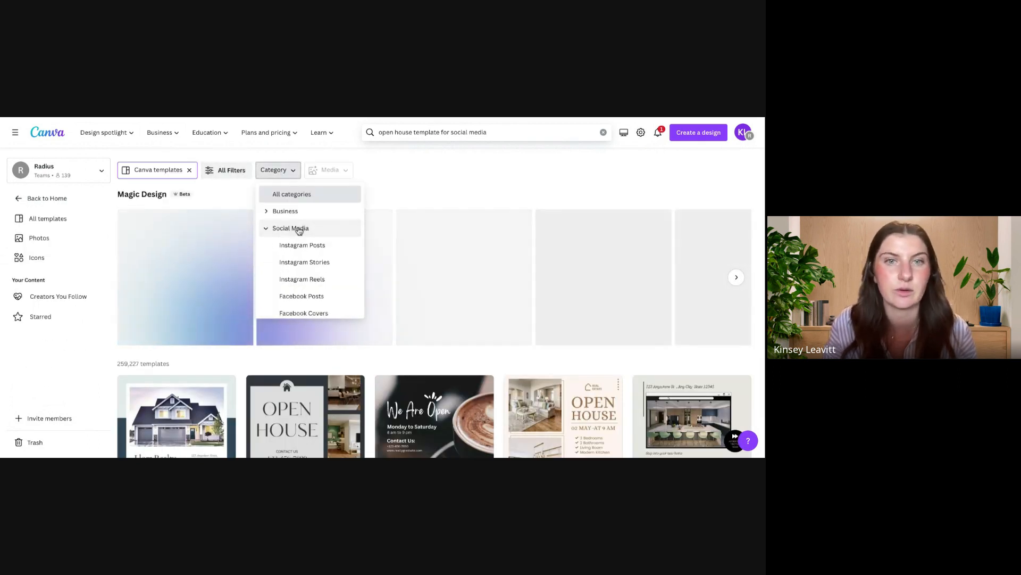
pyautogui.click(299, 247)
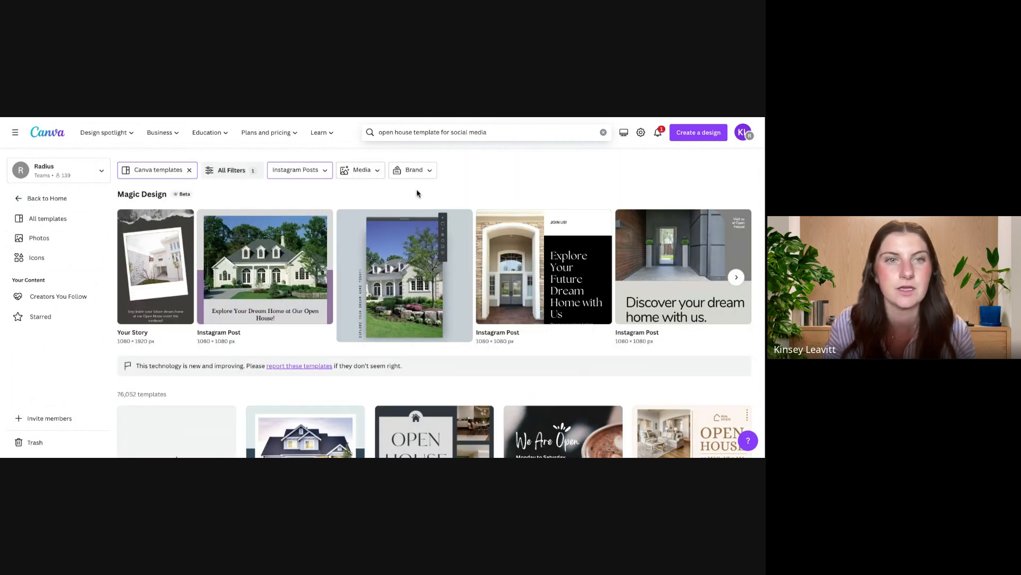
# Step: Filter the templates further to Square format and the Business theme, and apply the filters
pyautogui.click(228, 169)
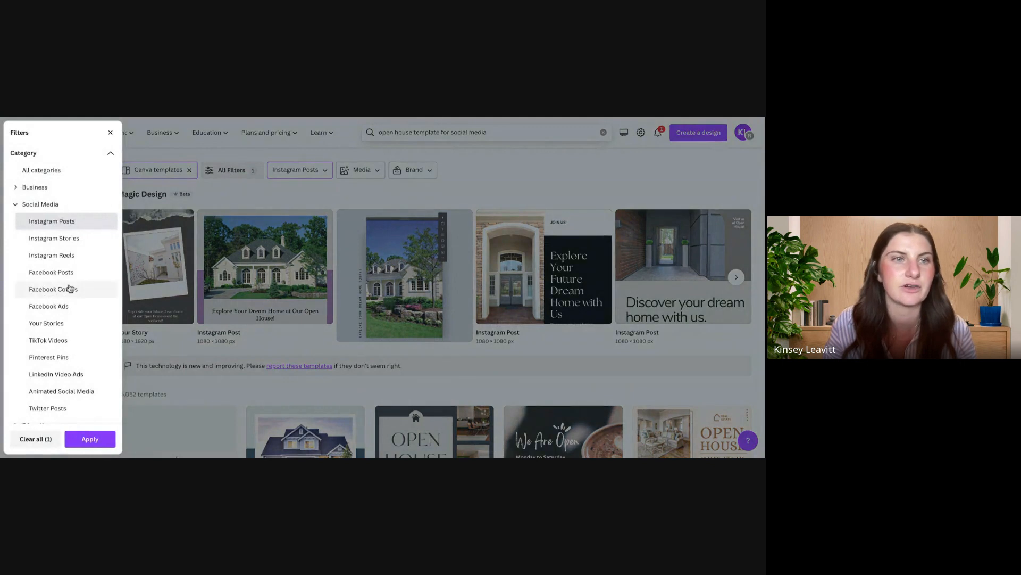
pyautogui.scroll(-4, 69, 287)
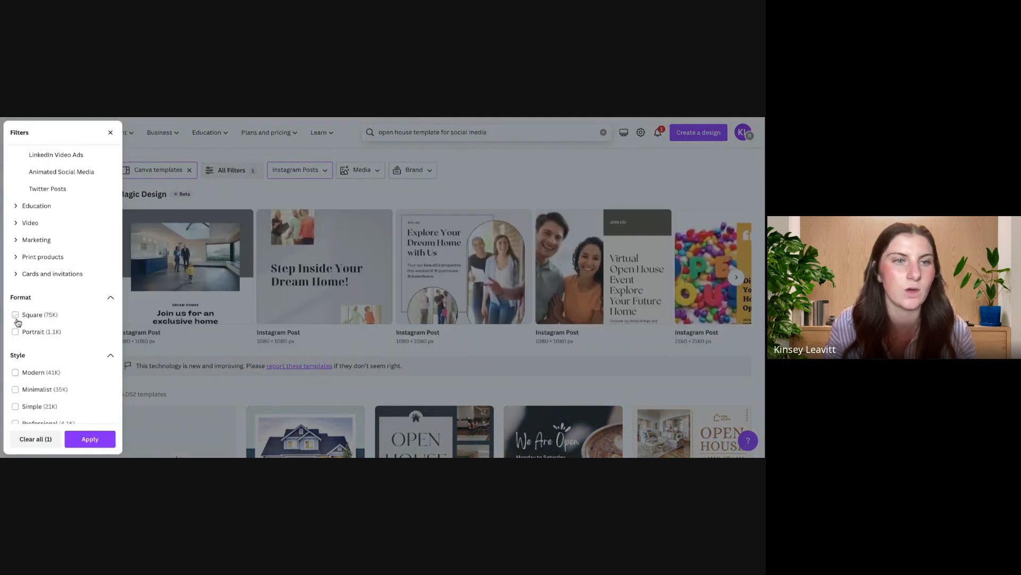
pyautogui.click(15, 315)
pyautogui.scroll(-3, 50, 334)
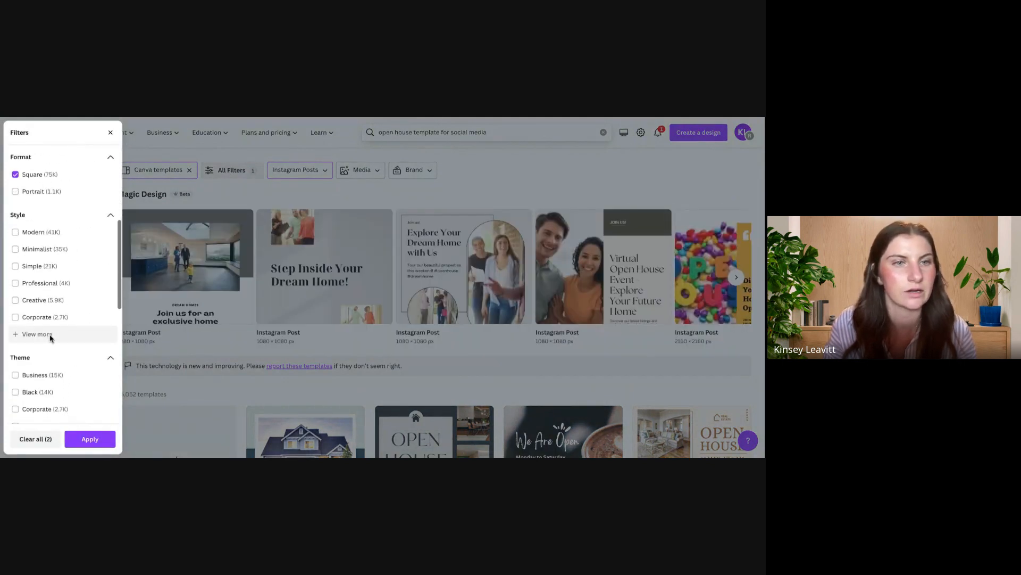
pyautogui.scroll(-3, 51, 337)
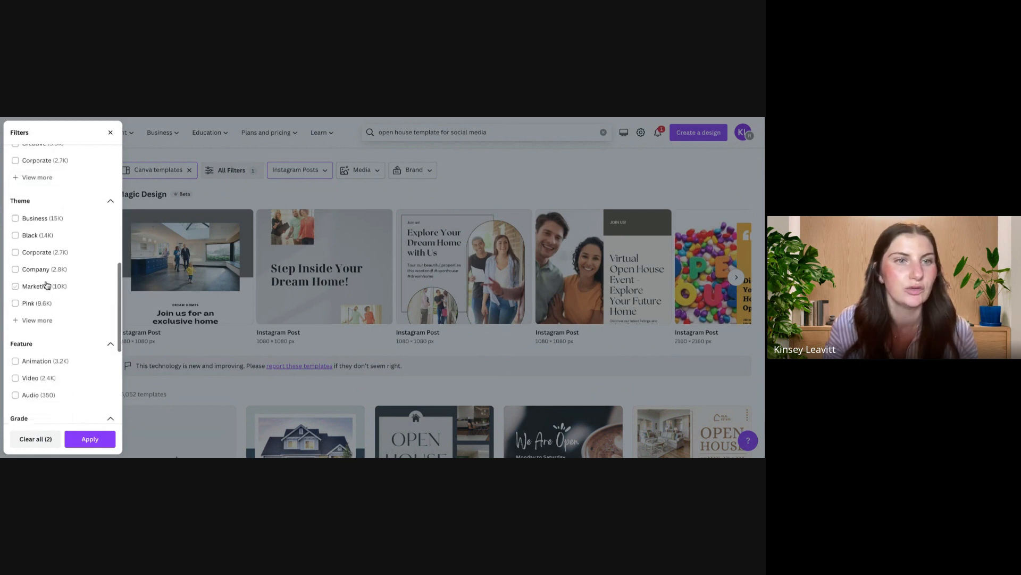
pyautogui.click(15, 218)
pyautogui.scroll(-3, 27, 250)
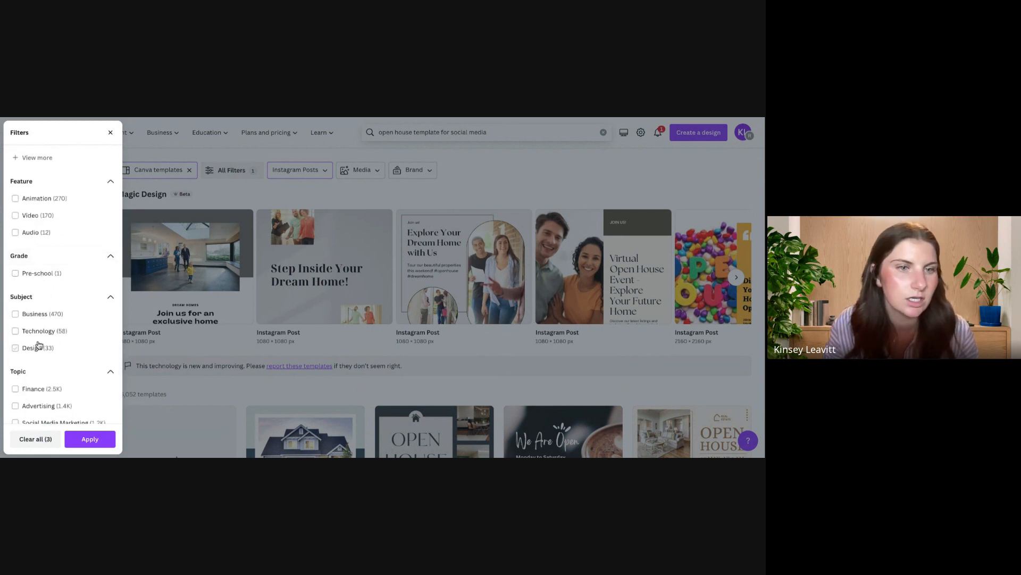
pyautogui.scroll(-3, 39, 346)
pyautogui.scroll(3, 50, 164)
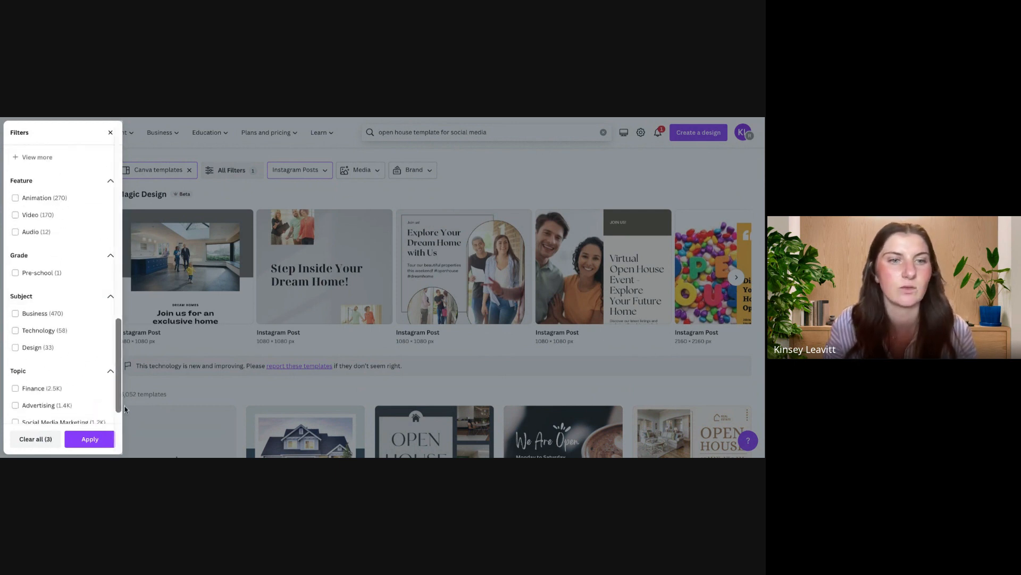
pyautogui.click(88, 438)
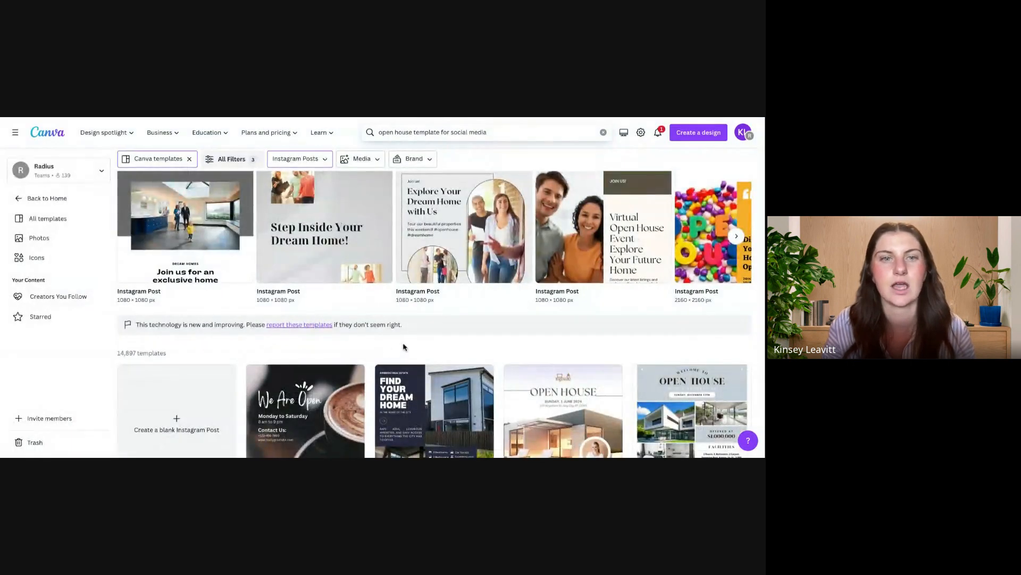
# Step: Open the "Neutral Modern Elegant Interior Agency Open House Announcement" Instagram post template for customizing
pyautogui.scroll(-3, 404, 347)
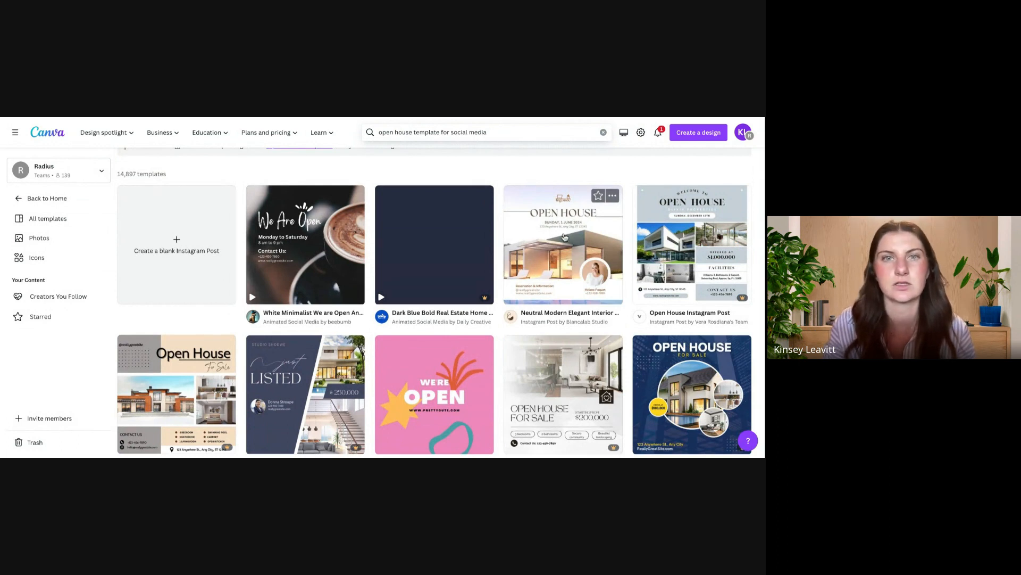
pyautogui.click(565, 237)
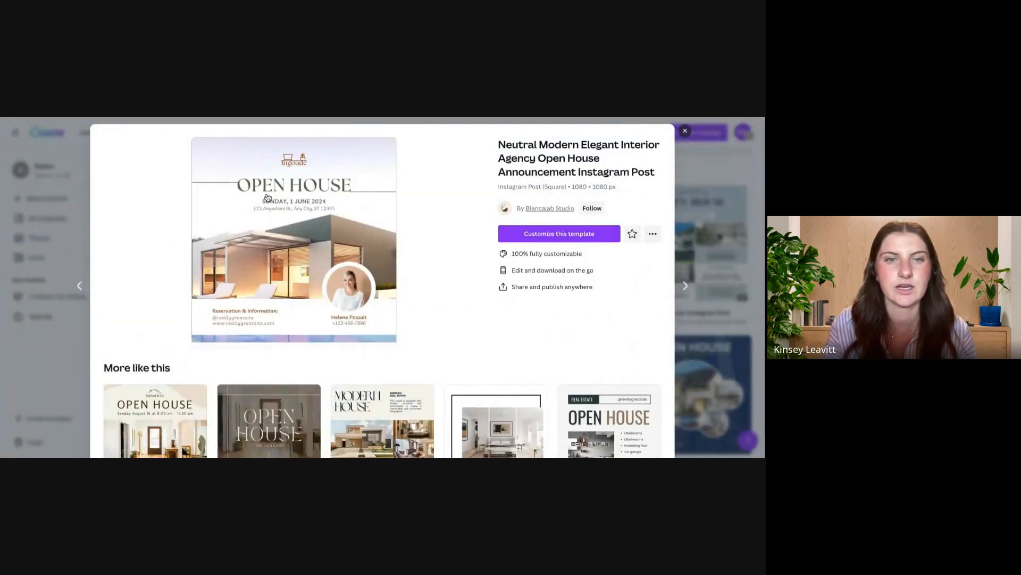
pyautogui.click(561, 236)
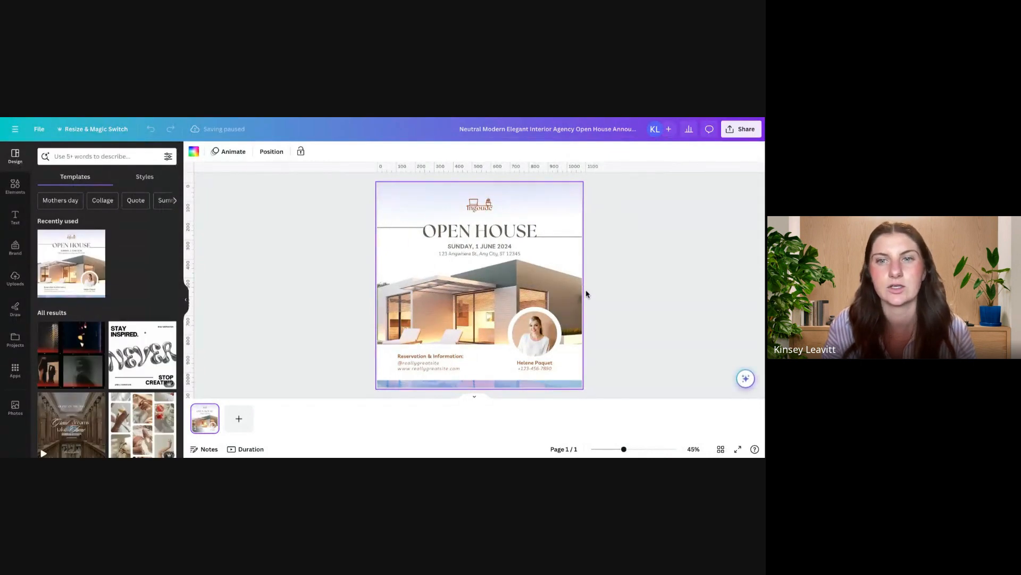
# Step: Rename the design as "May Open House"
pyautogui.click(570, 130)
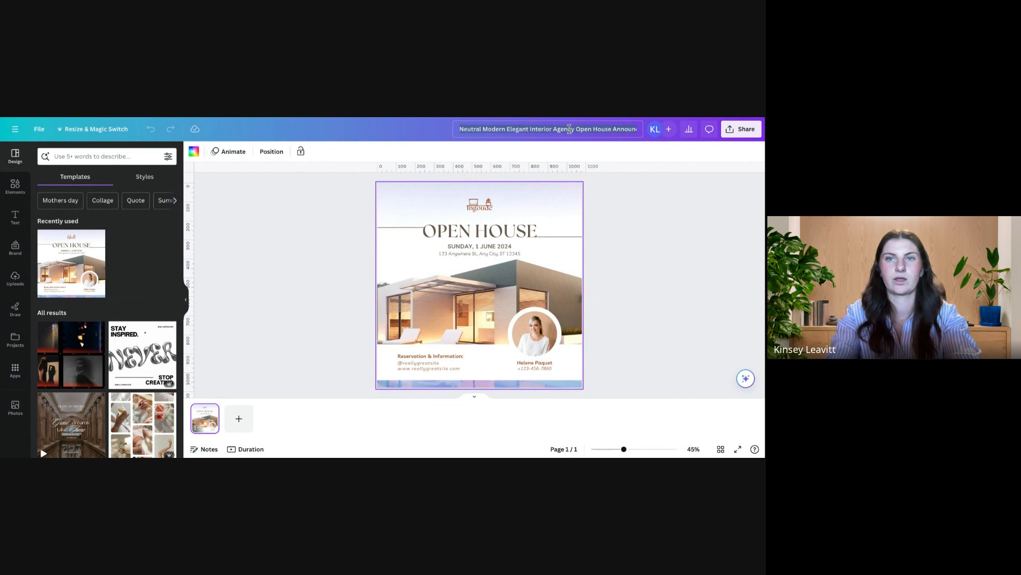
pyautogui.write('May Open House')
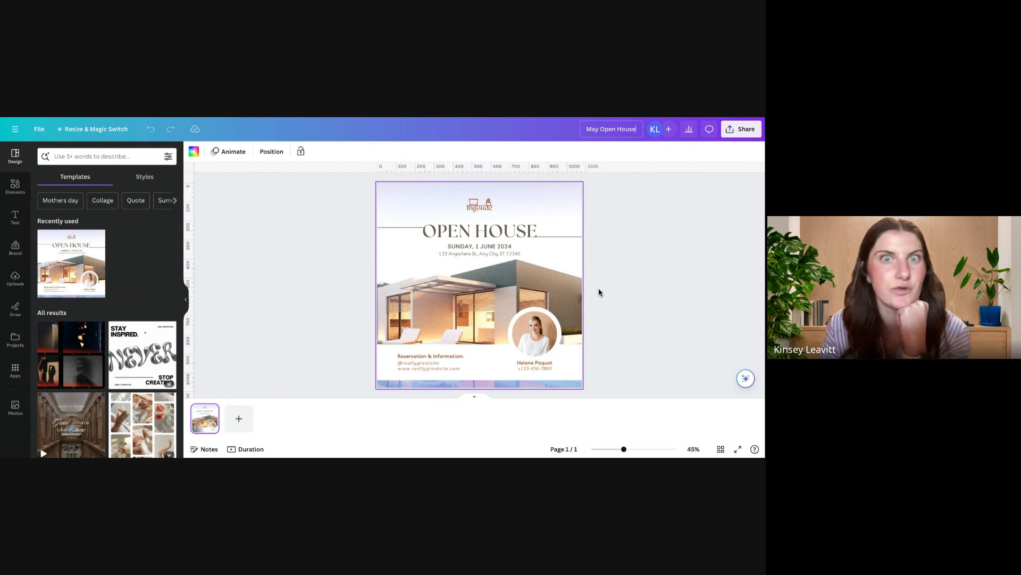
pyautogui.click(461, 291)
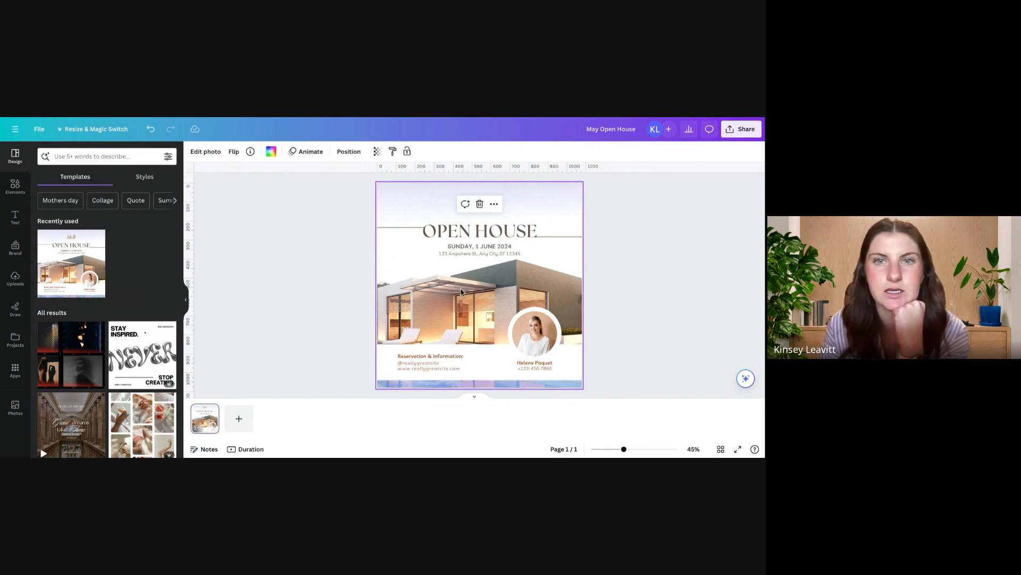
pyautogui.click(482, 234)
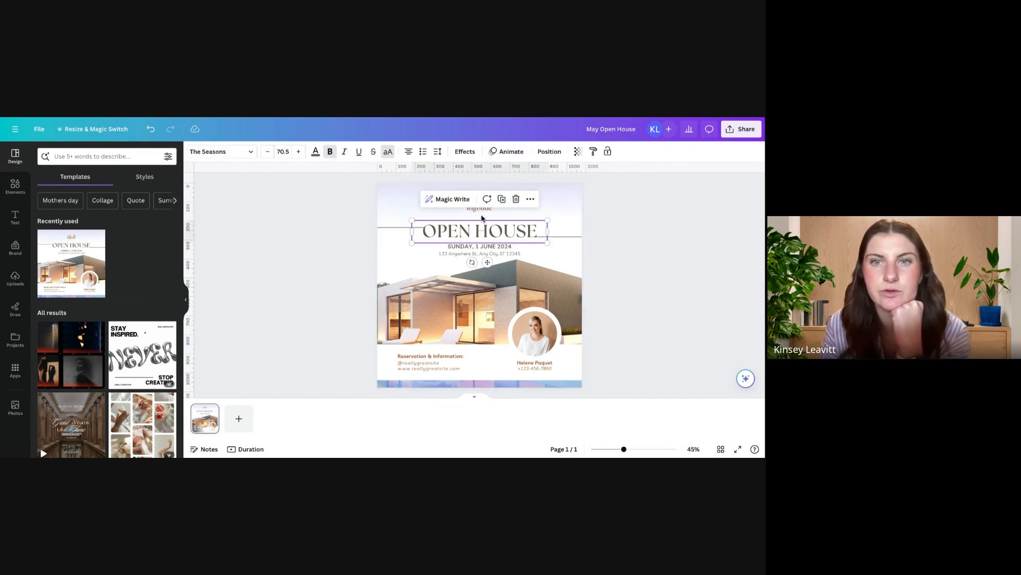
pyautogui.click(482, 218)
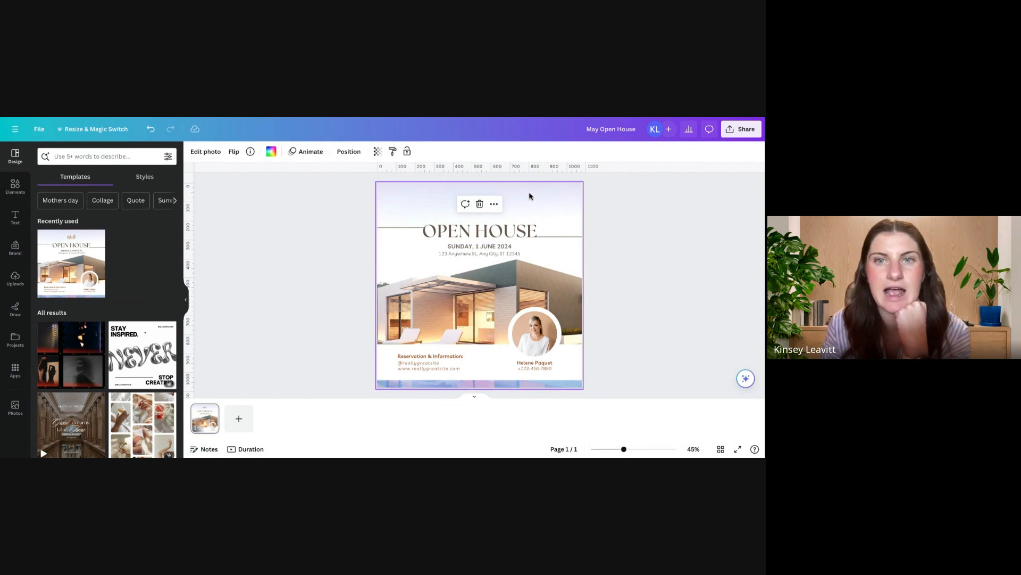
pyautogui.click(330, 208)
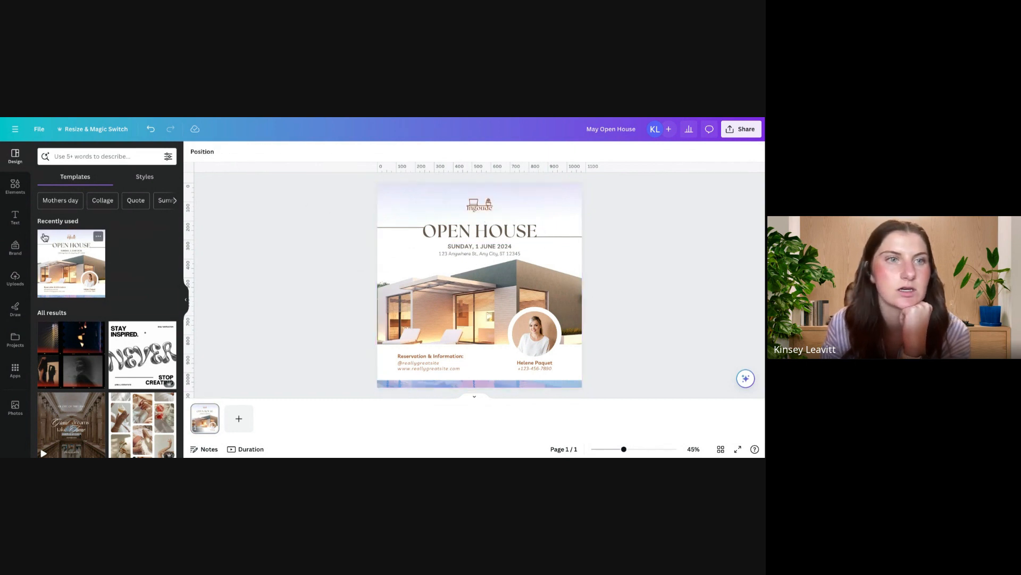
# Step: Search the Elements library for "home logo" and add the thin black house outline graphic to the page
pyautogui.click(15, 186)
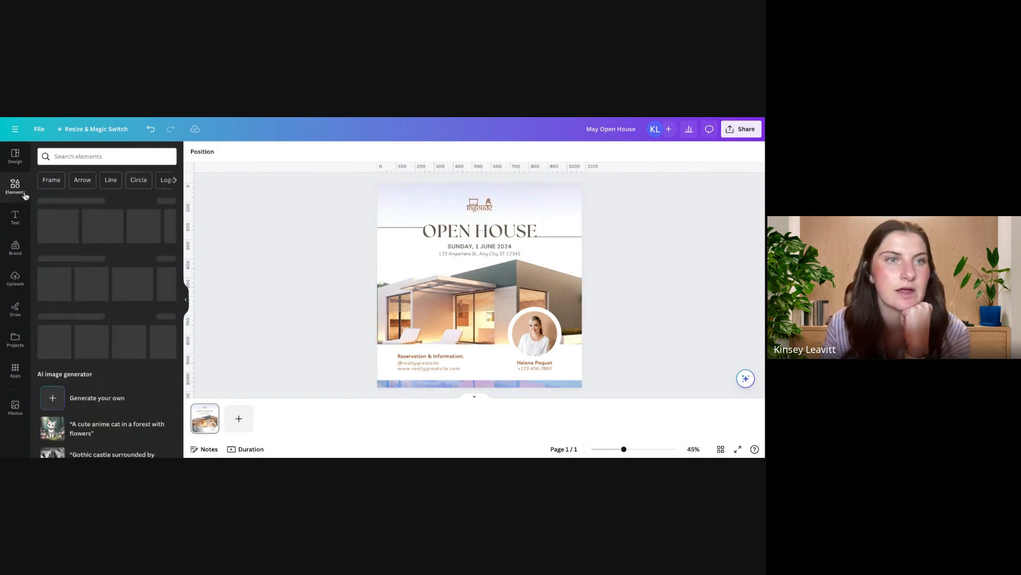
pyautogui.click(70, 155)
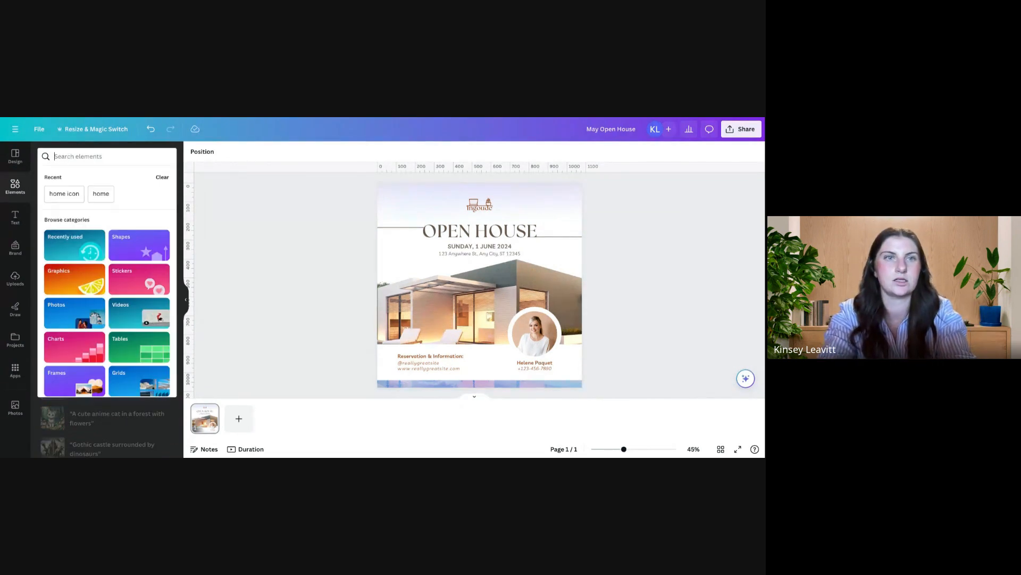
pyautogui.write('home logo')
pyautogui.press('Return')
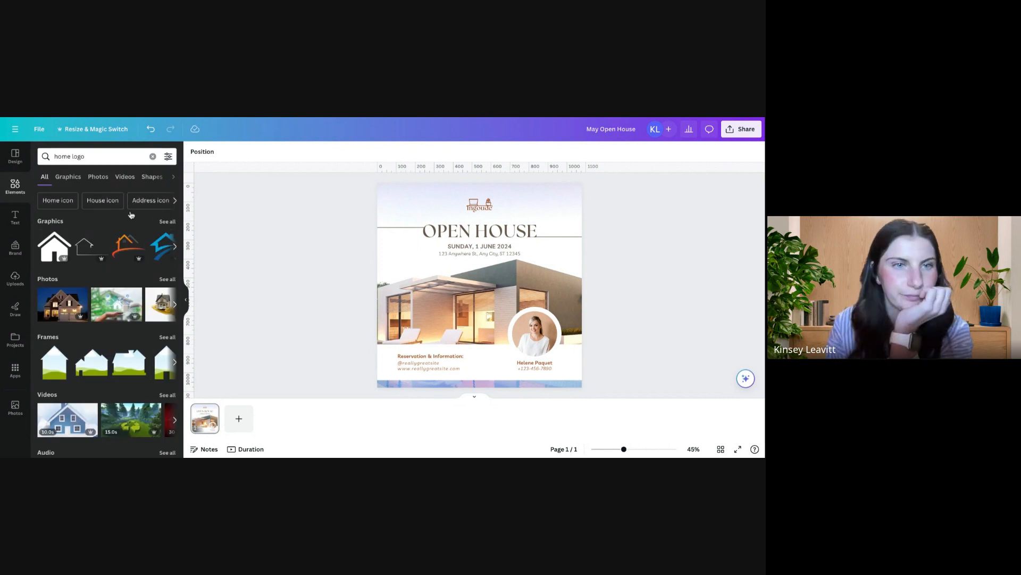
pyautogui.click(94, 252)
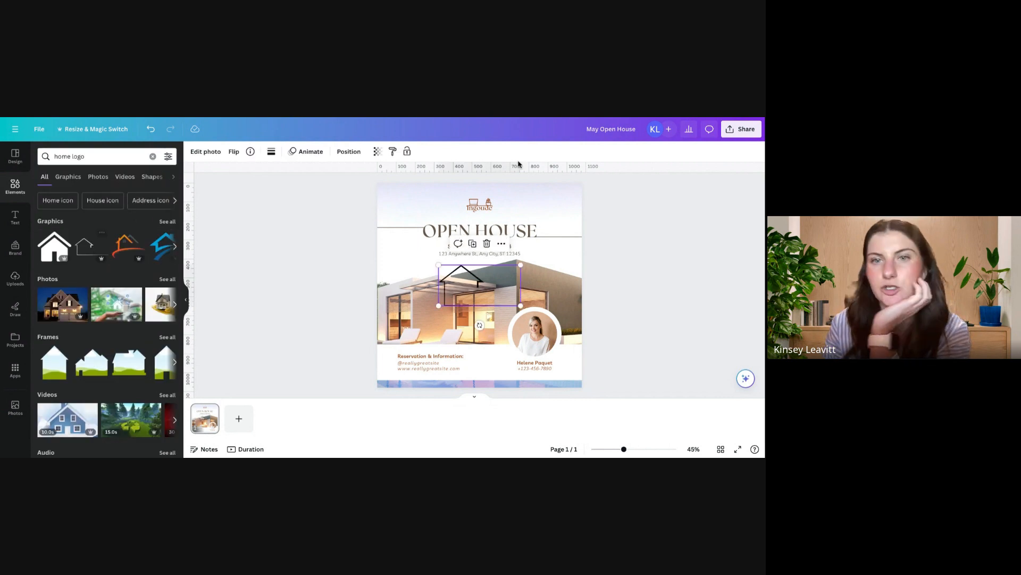
# Step: Delete the furniture logo and Ingoude text above the OPEN HOUSE heading, and put the shrunken house outline in their place
pyautogui.click(484, 204)
pyautogui.press('Delete')
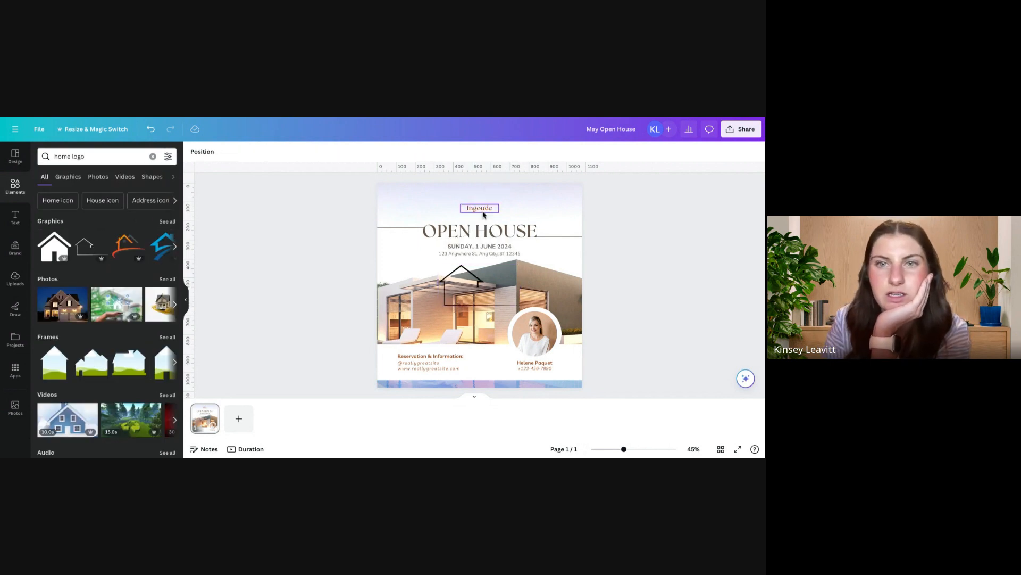
pyautogui.click(481, 206)
pyautogui.press('Delete')
pyautogui.click(470, 281)
pyautogui.moveTo(470, 280); pyautogui.dragTo(474, 199)
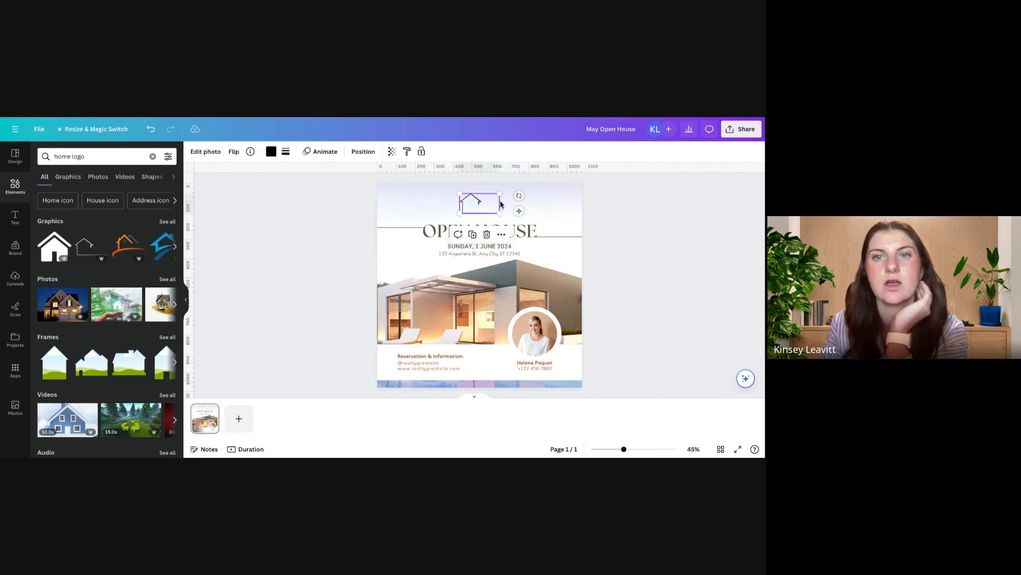
# Step: Shift the house outline away from the page's center and align it back to the horizontal center of the page
pyautogui.click(503, 236)
pyautogui.moveTo(543, 228)
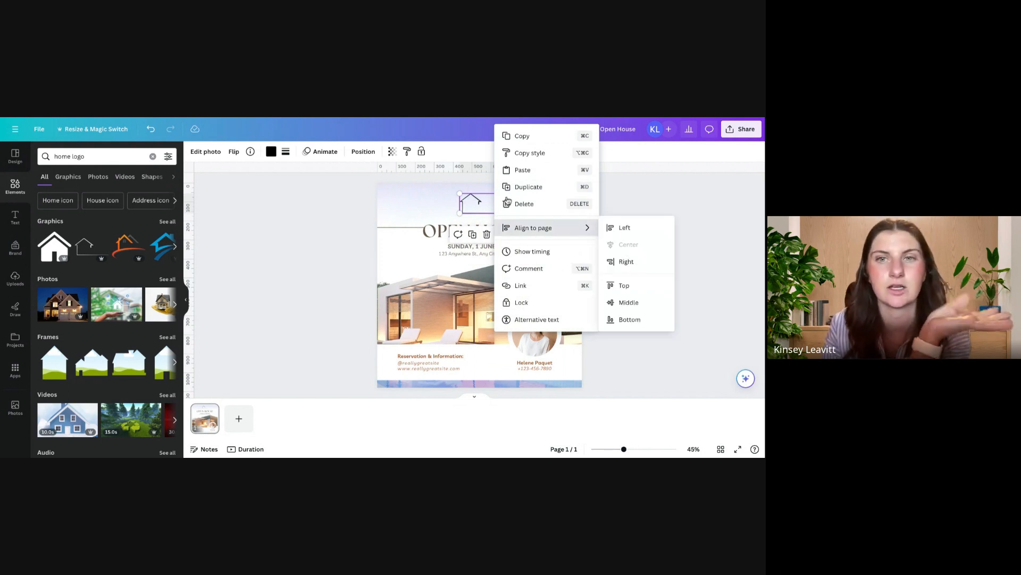
pyautogui.moveTo(472, 202); pyautogui.dragTo(436, 202)
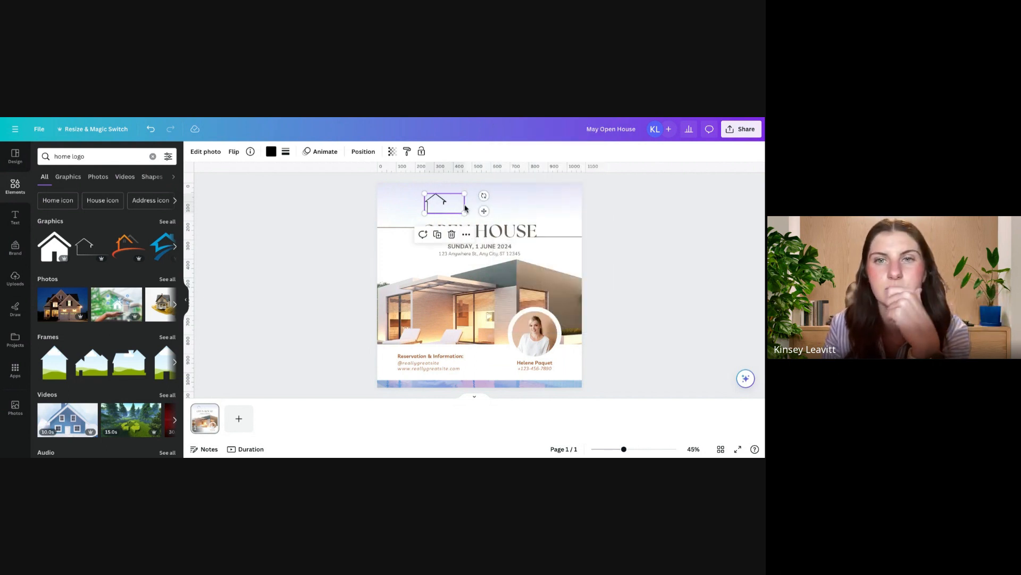
pyautogui.click(466, 234)
pyautogui.moveTo(539, 230)
pyautogui.click(595, 246)
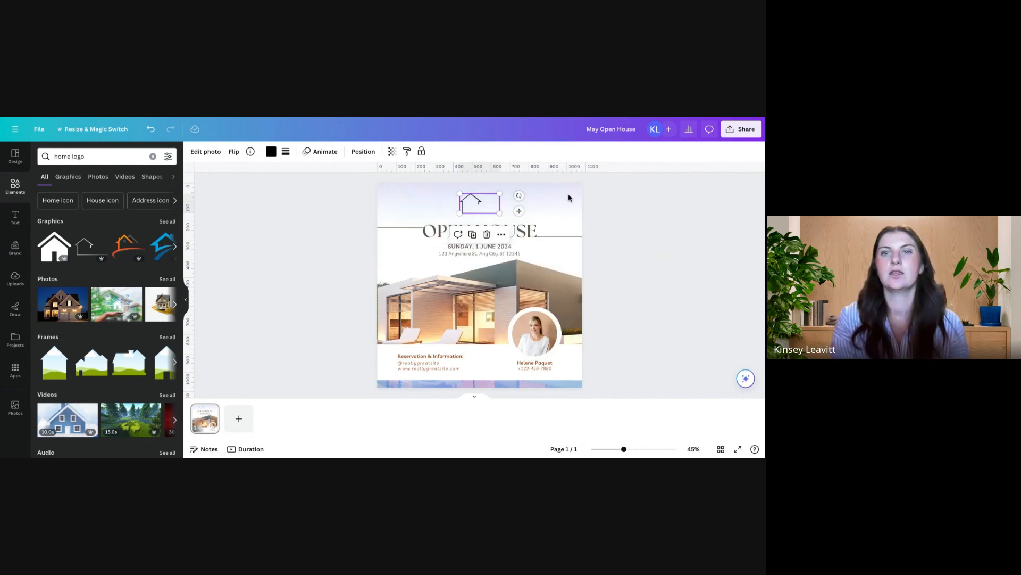
pyautogui.click(537, 209)
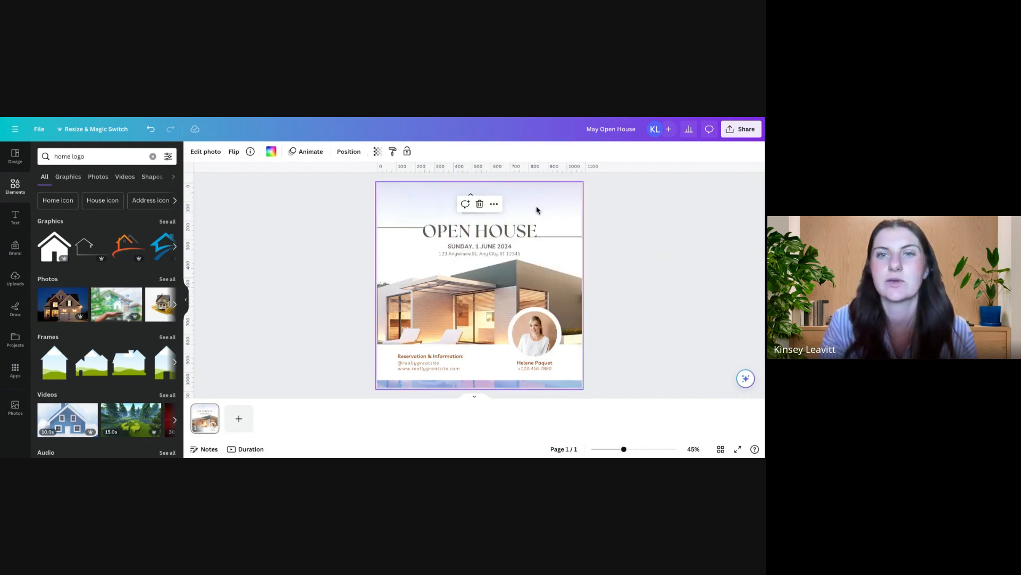
# Step: Change the date line under the OPEN HOUSE heading to MONDAY, 1 JULY 2024
pyautogui.doubleClick(467, 247)
pyautogui.doubleClick(460, 246)
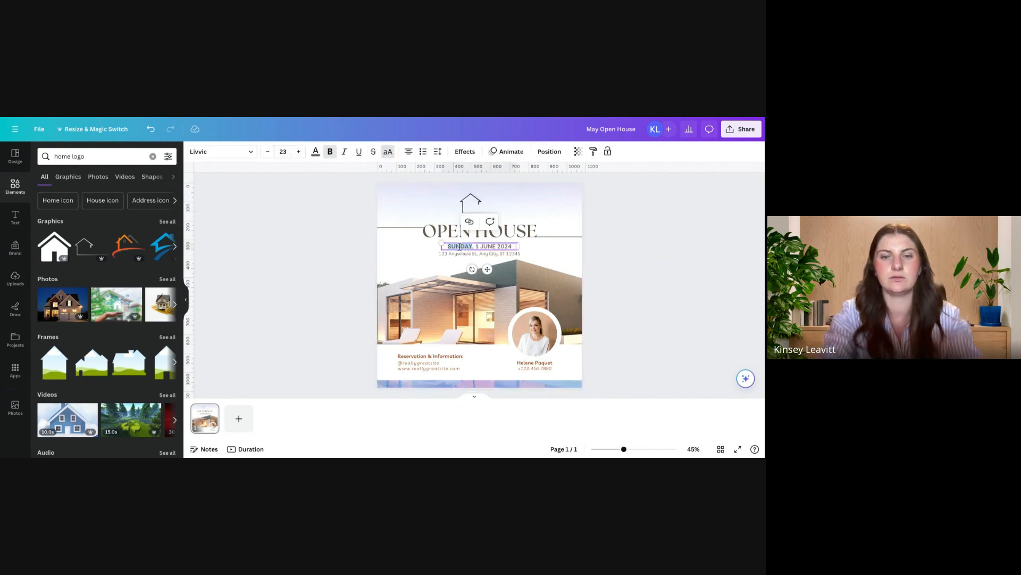
pyautogui.write('MONDAY')
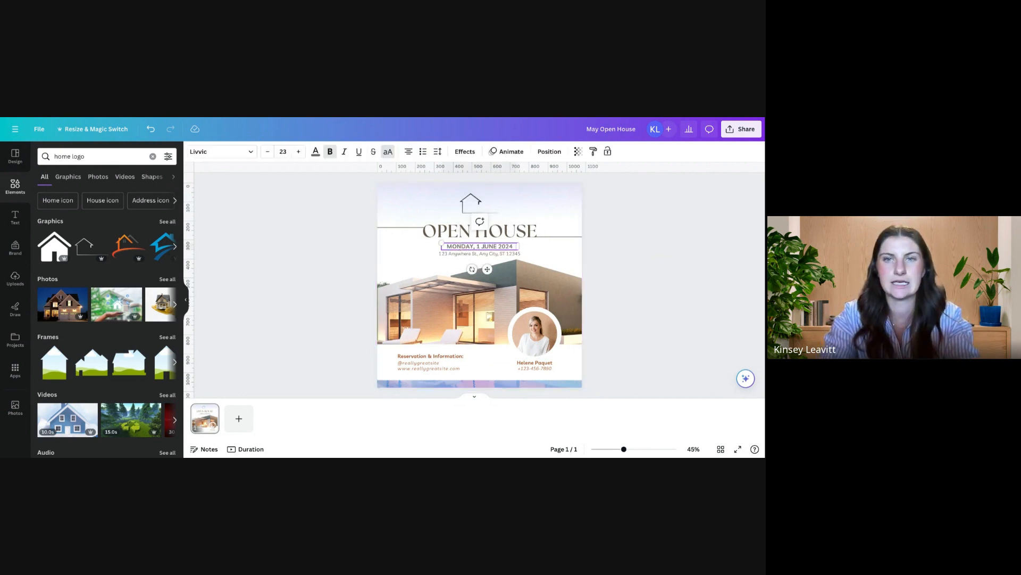
pyautogui.doubleClick(490, 246)
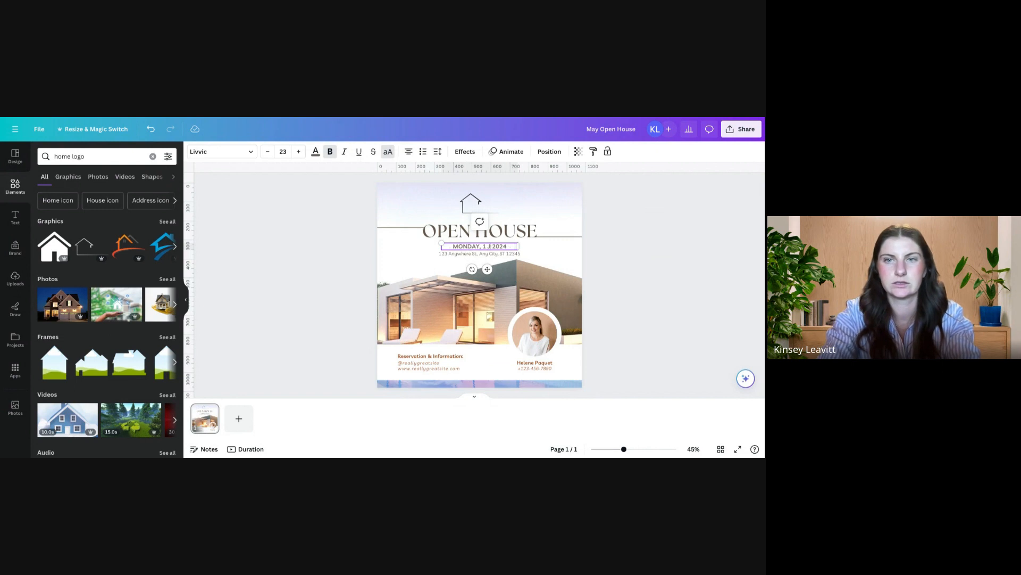
pyautogui.write('JULY')
# Step: Replace the placeholder street in the address line below the date with the property's street address
pyautogui.doubleClick(475, 255)
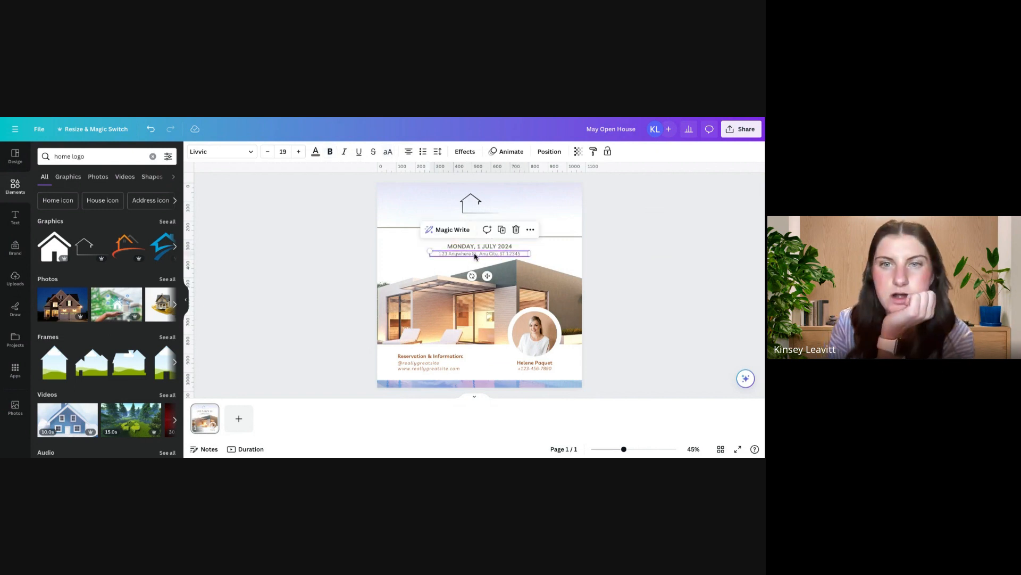
pyautogui.click(475, 254)
pyautogui.moveTo(475, 254); pyautogui.dragTo(434, 253)
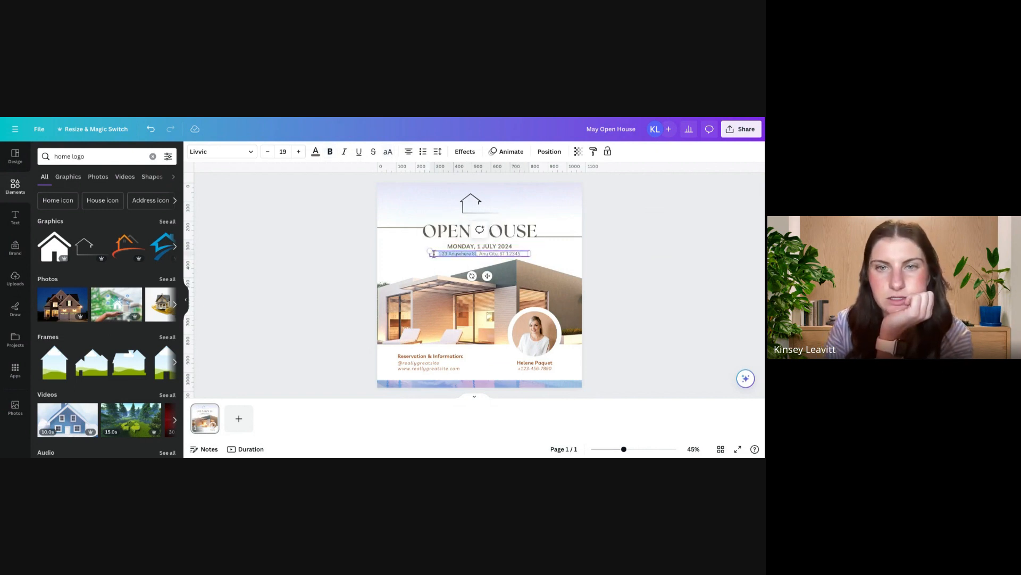
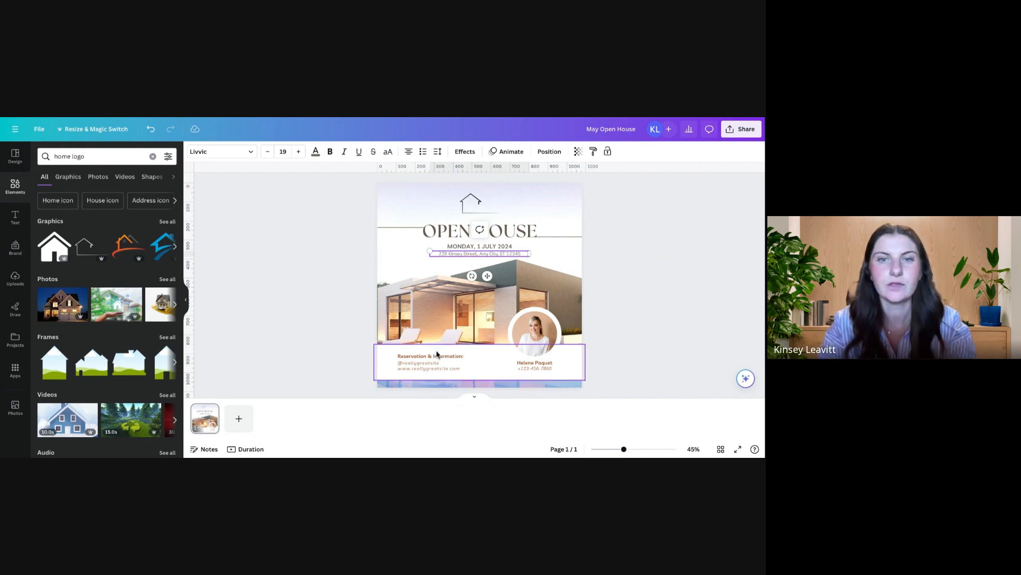
# Step: Replace the handle and website under Reservation & Information with the contact's e-mail, and widen the text box to fit it on one line
pyautogui.keyDown('ctrl'); pyautogui.scroll(5, 395, 336); pyautogui.keyUp('ctrl')
pyautogui.scroll(-3, 396, 337)
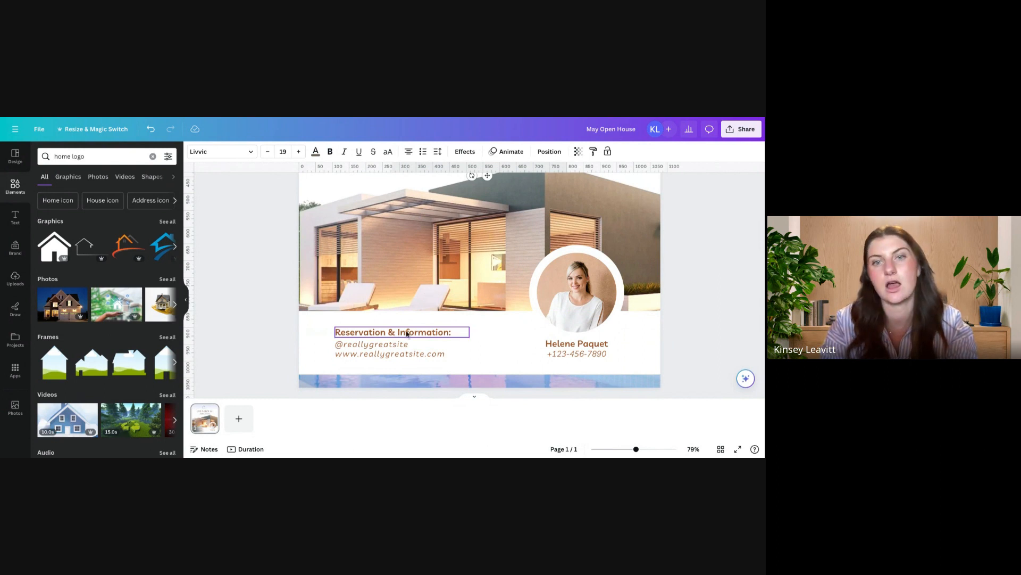
pyautogui.click(391, 349)
pyautogui.click(418, 344)
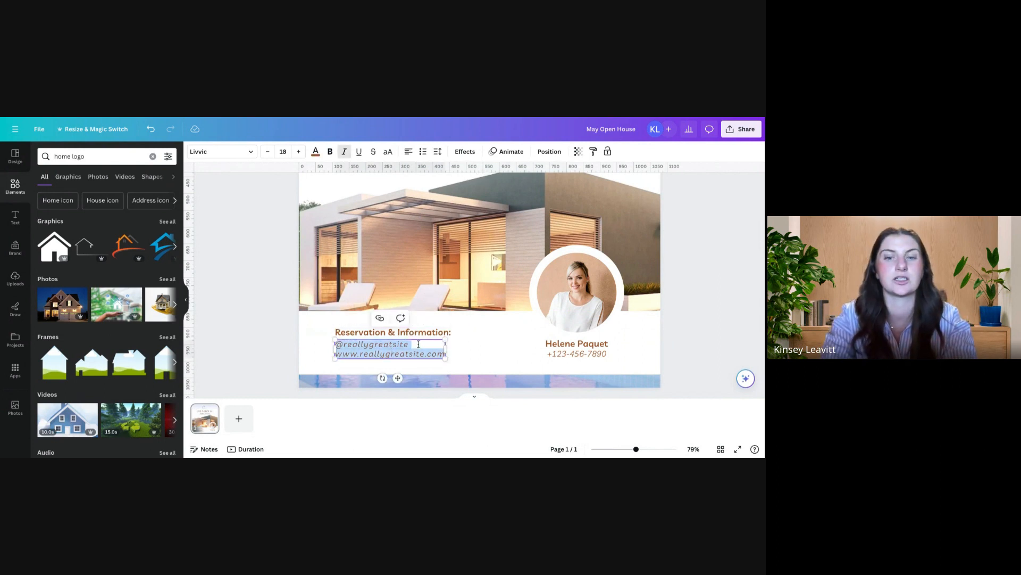
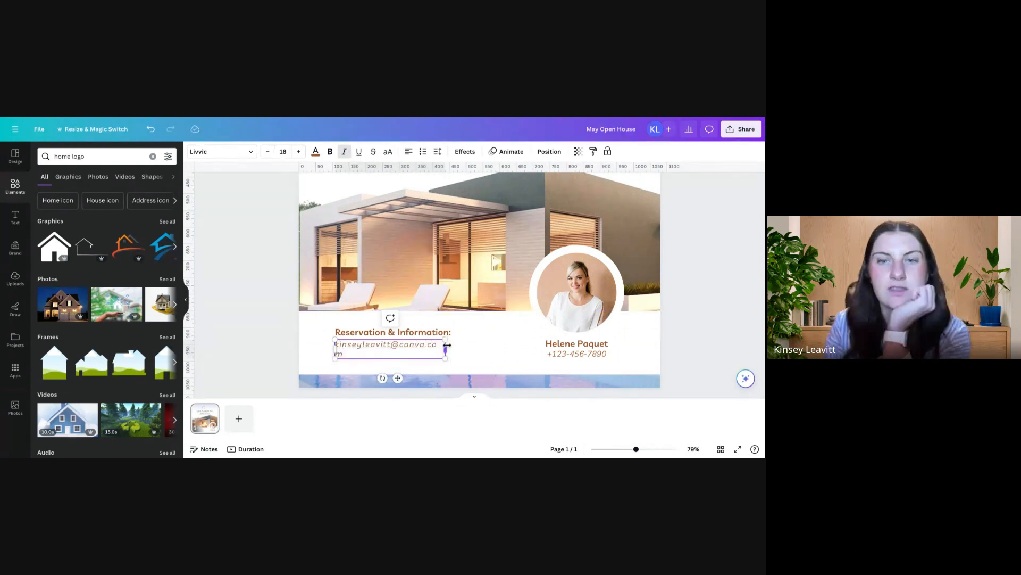
pyautogui.moveTo(447, 347); pyautogui.dragTo(455, 346)
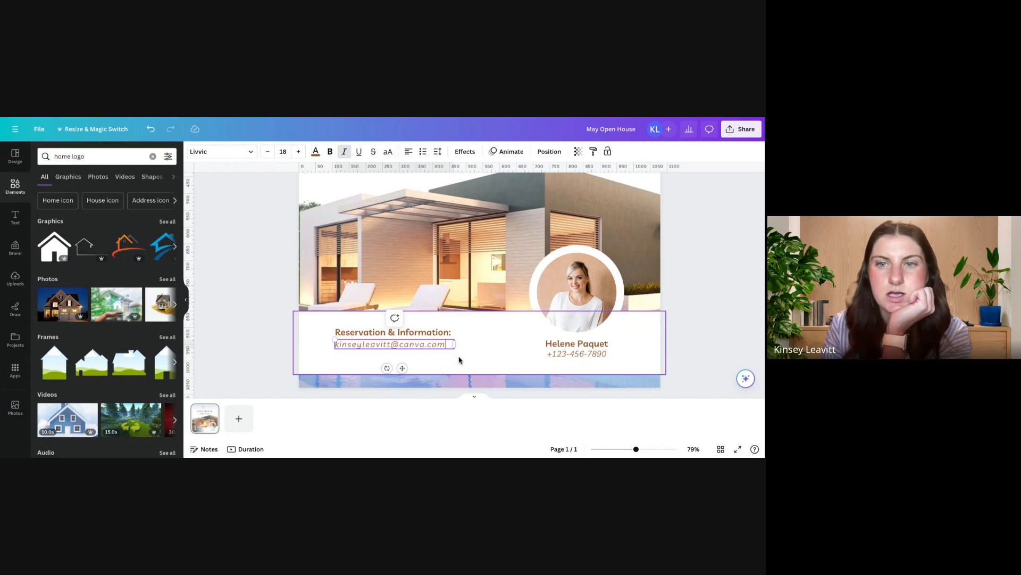
pyautogui.click(477, 365)
# Step: Recolor the Reservation & Information heading, the e-mail, the agent's name and the phone number to blue #2256DD
pyautogui.scroll(-4, 478, 365)
pyautogui.scroll(2, 477, 365)
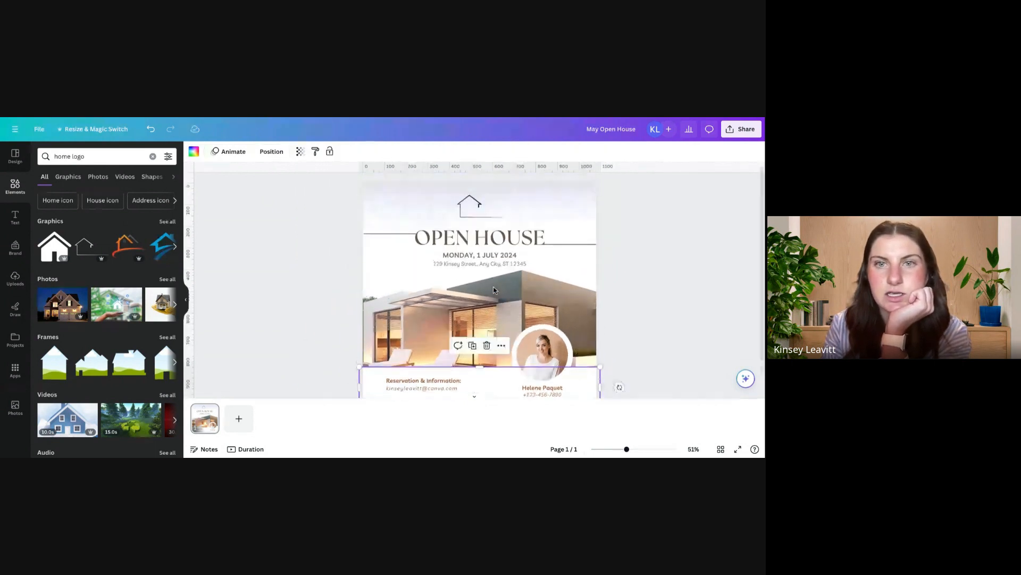
pyautogui.click(448, 351)
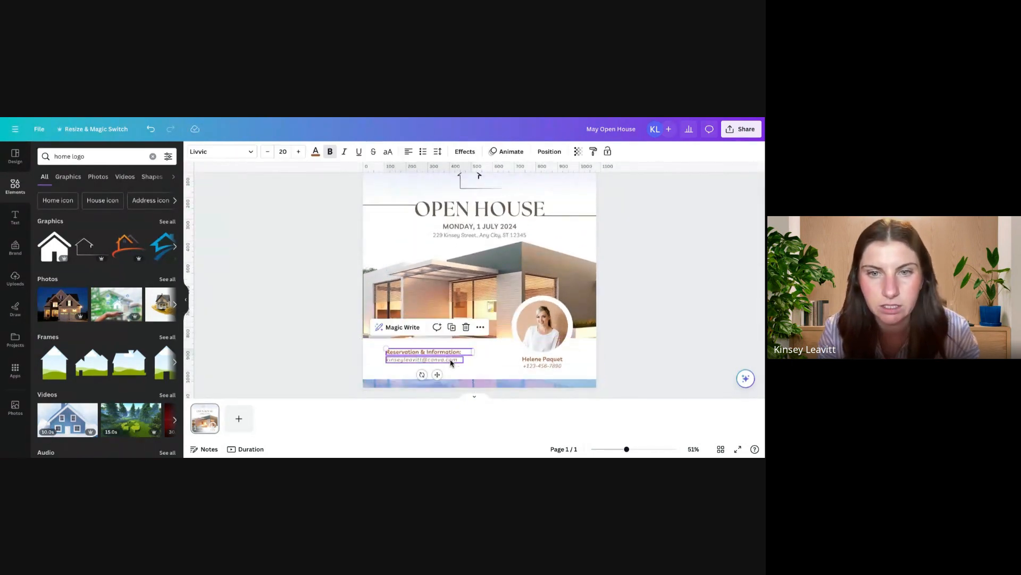
pyautogui.keyDown('shift'); pyautogui.click(451, 362); pyautogui.keyUp('shift')
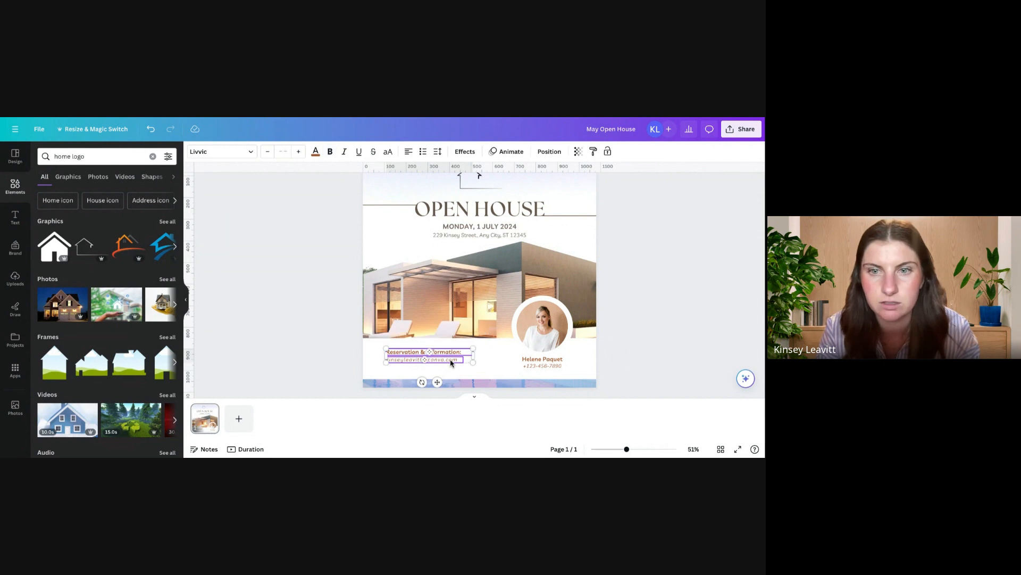
pyautogui.keyDown('shift'); pyautogui.click(543, 366); pyautogui.keyUp('shift')
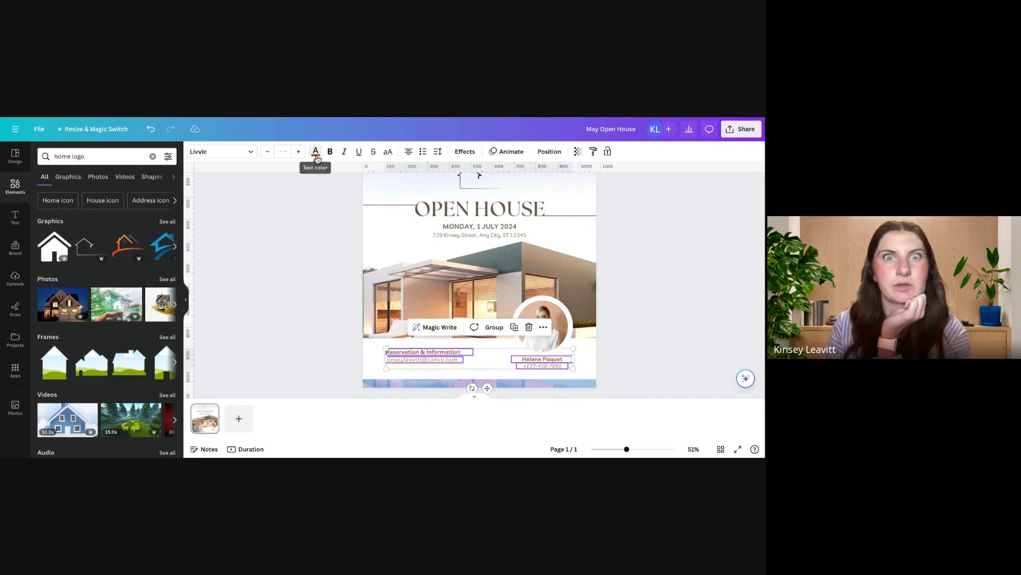
pyautogui.click(316, 152)
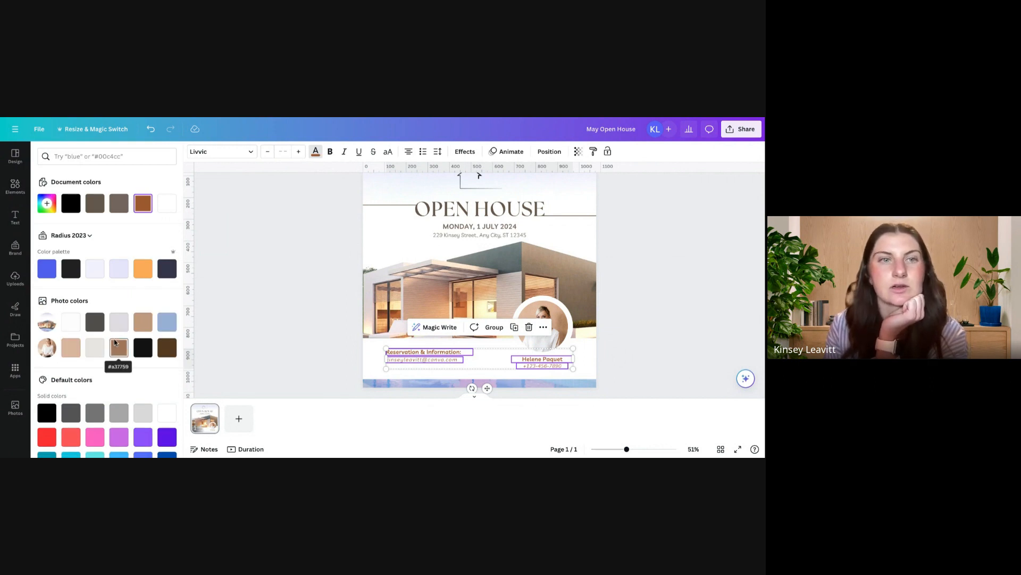
pyautogui.click(46, 203)
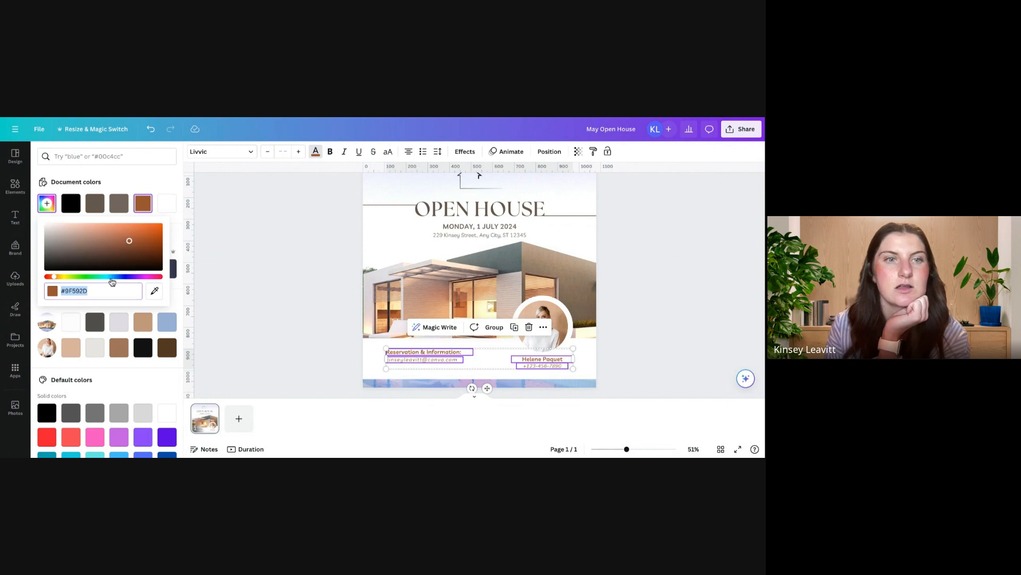
pyautogui.click(117, 277)
pyautogui.click(136, 232)
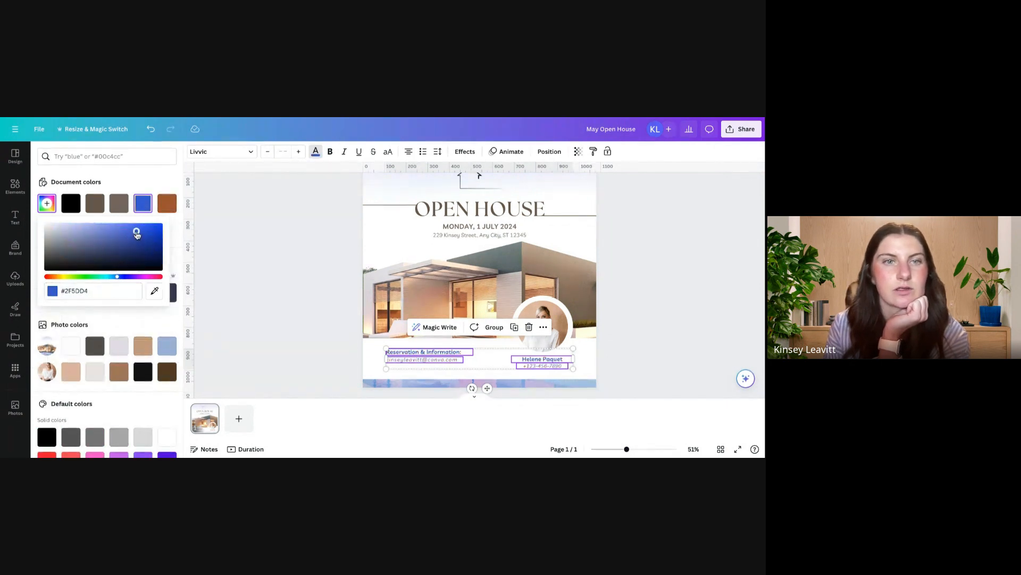
pyautogui.moveTo(137, 234); pyautogui.dragTo(145, 228)
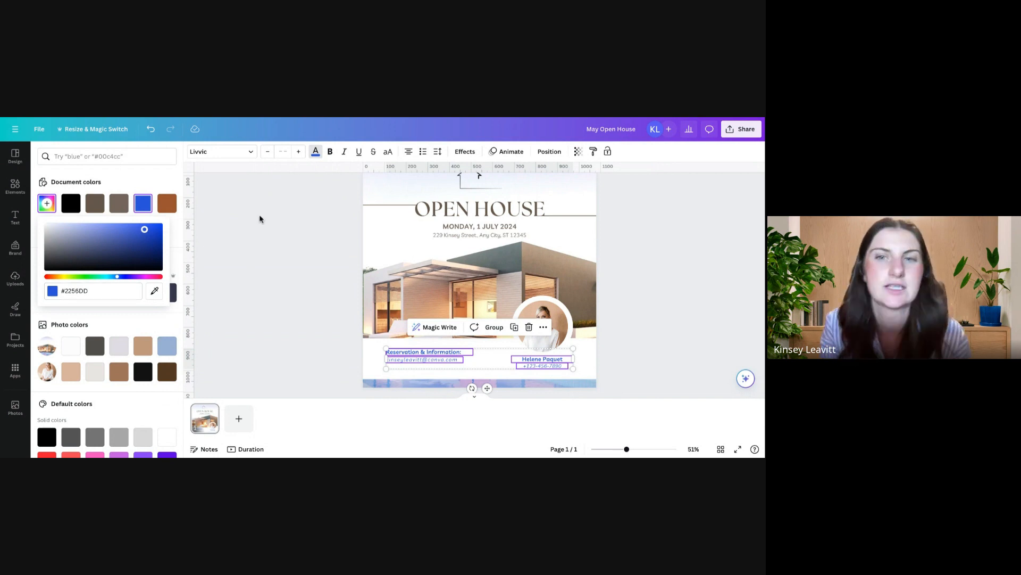
pyautogui.click(276, 237)
# Step: Replace the name below the circular portrait with the agent's full name, and open the phone number for editing
pyautogui.scroll(-2, 291, 254)
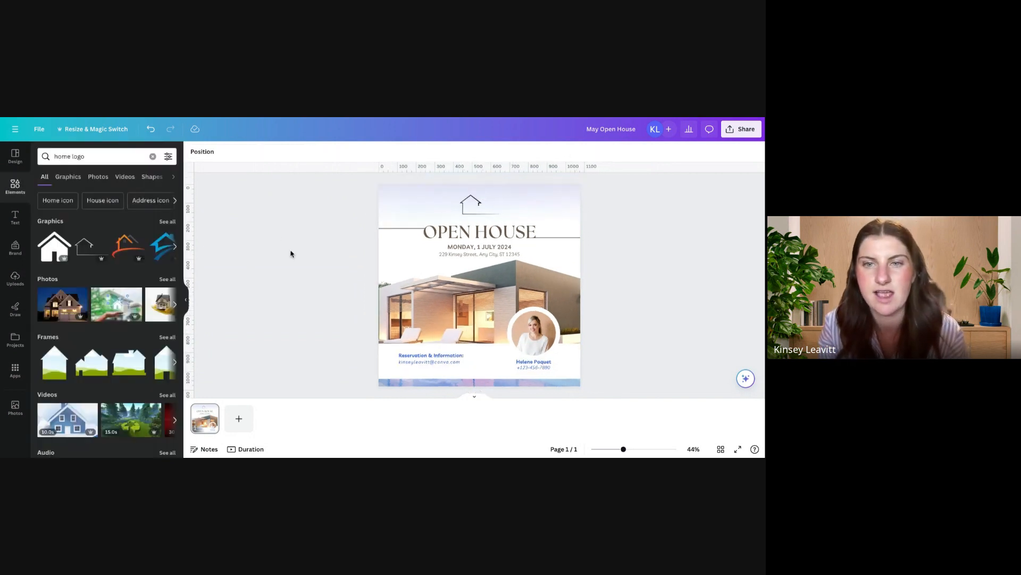
pyautogui.click(537, 361)
pyautogui.click(536, 362)
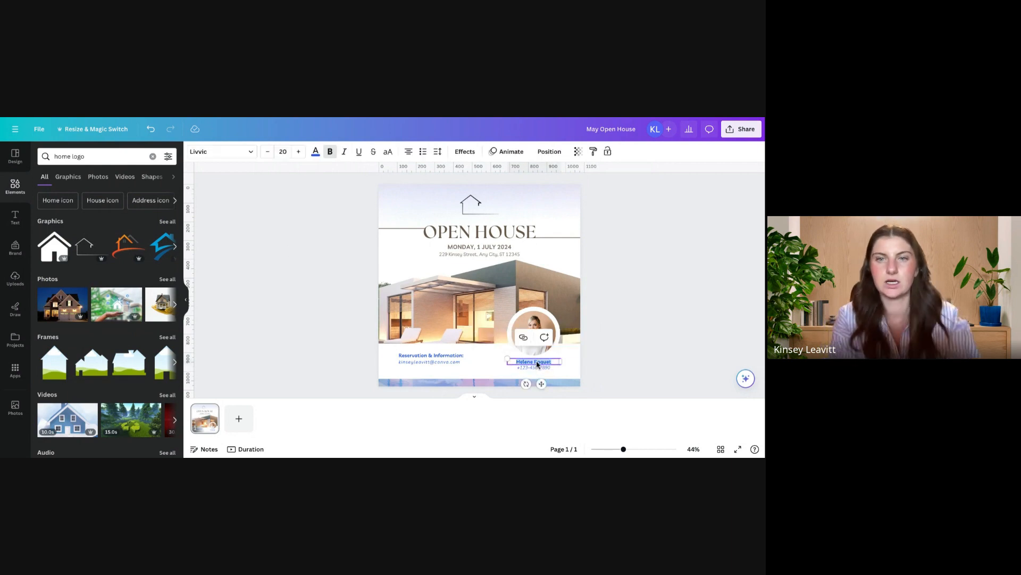
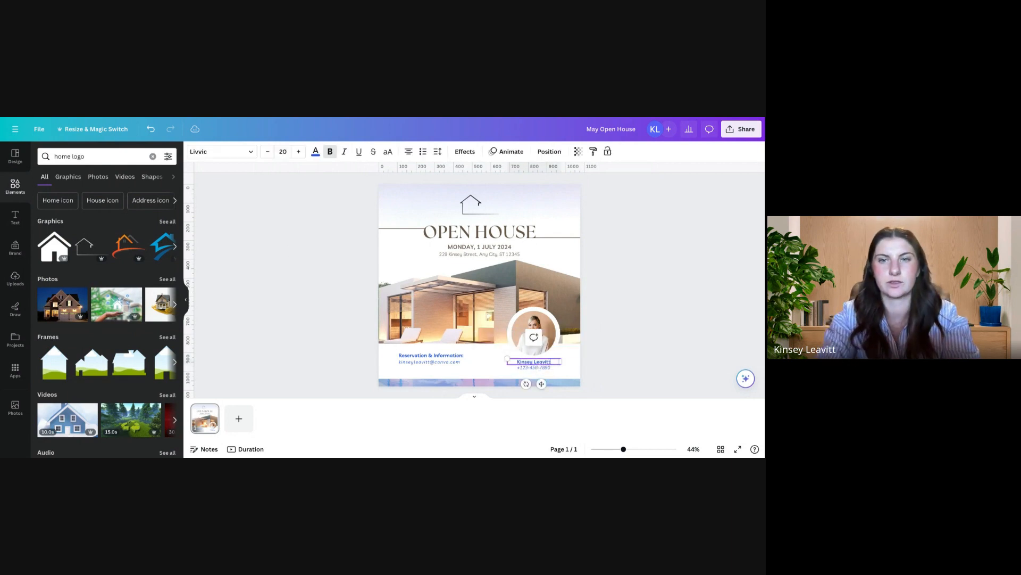
pyautogui.click(538, 368)
pyautogui.click(539, 369)
pyautogui.click(542, 367)
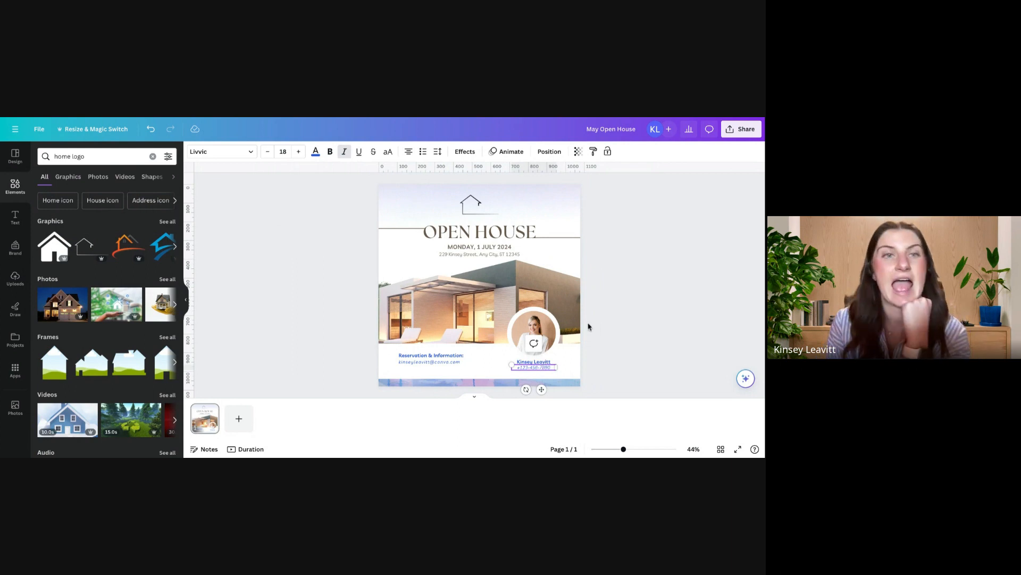
# Step: Paste the copied photo of the woman holding sunflowers and place it in the circular portrait frame
pyautogui.scroll(-1, 479, 282)
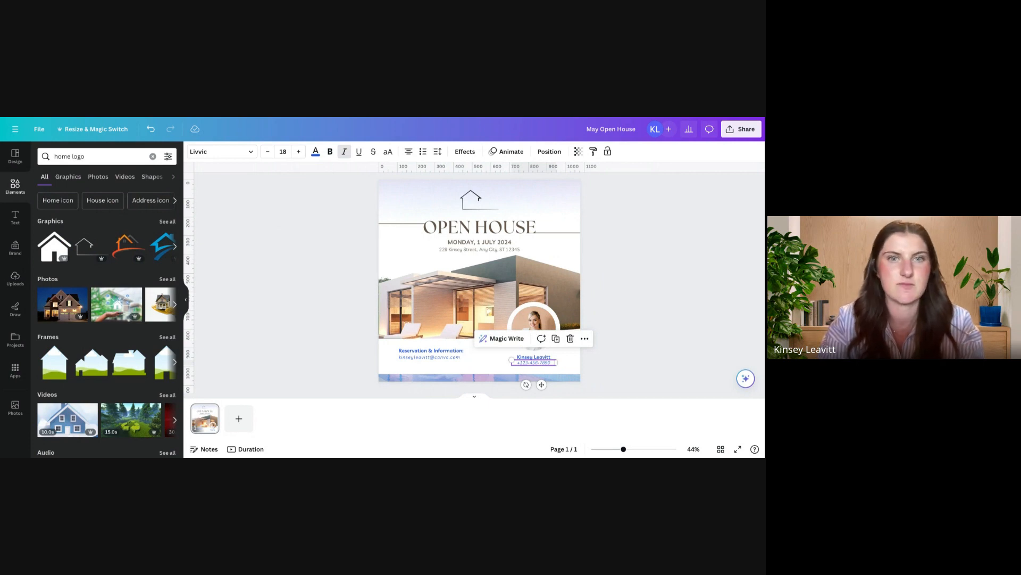
pyautogui.hotkey('ctrl', 'v')
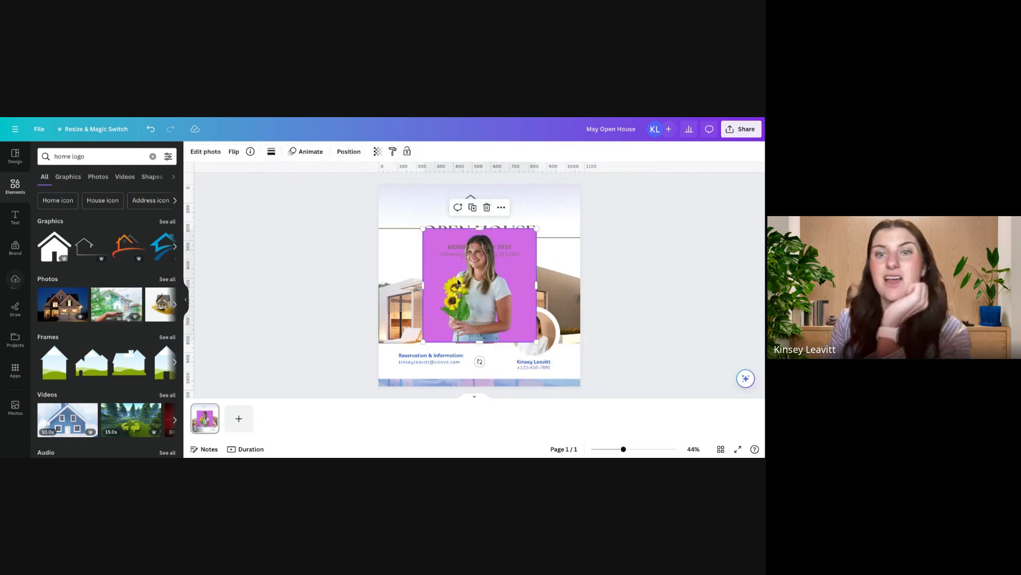
pyautogui.moveTo(489, 276); pyautogui.dragTo(541, 333)
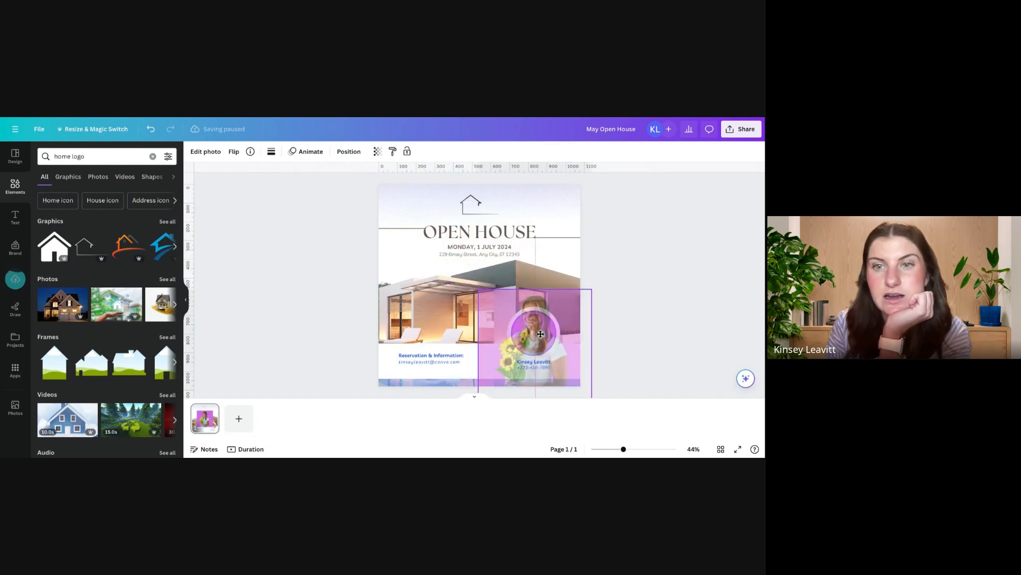
# Step: Enlarge and reposition the sunflower portrait inside its circular frame so the woman's head and shoulders fill the circle
pyautogui.doubleClick(540, 333)
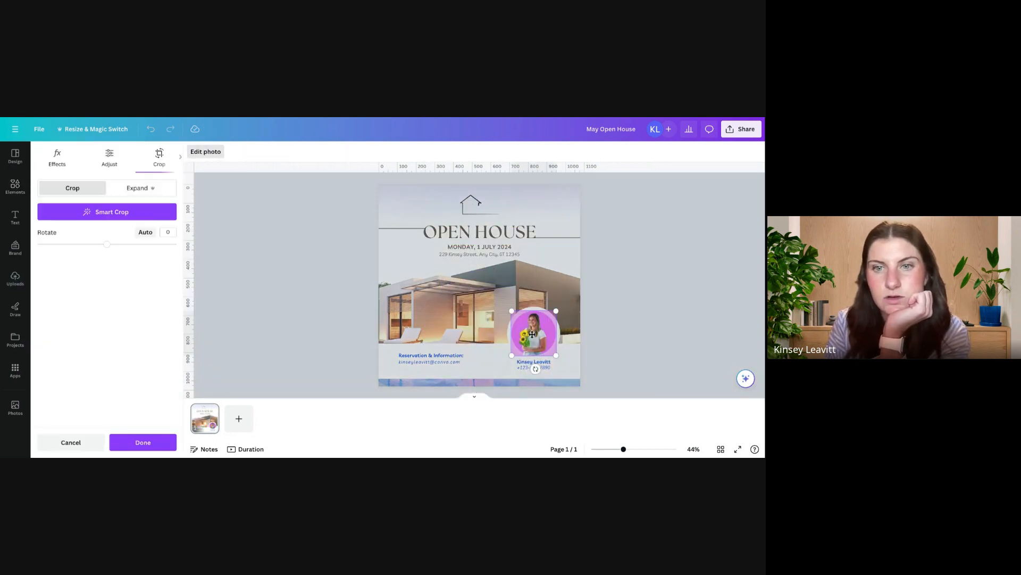
pyautogui.moveTo(510, 358); pyautogui.dragTo(481, 388)
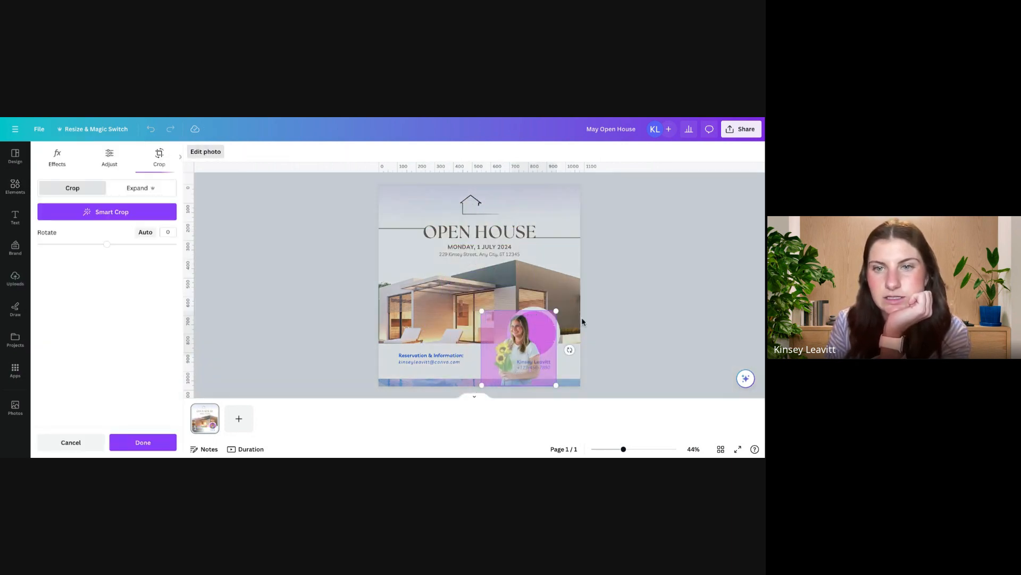
pyautogui.moveTo(535, 329); pyautogui.dragTo(553, 328)
pyautogui.moveTo(497, 386); pyautogui.dragTo(485, 404)
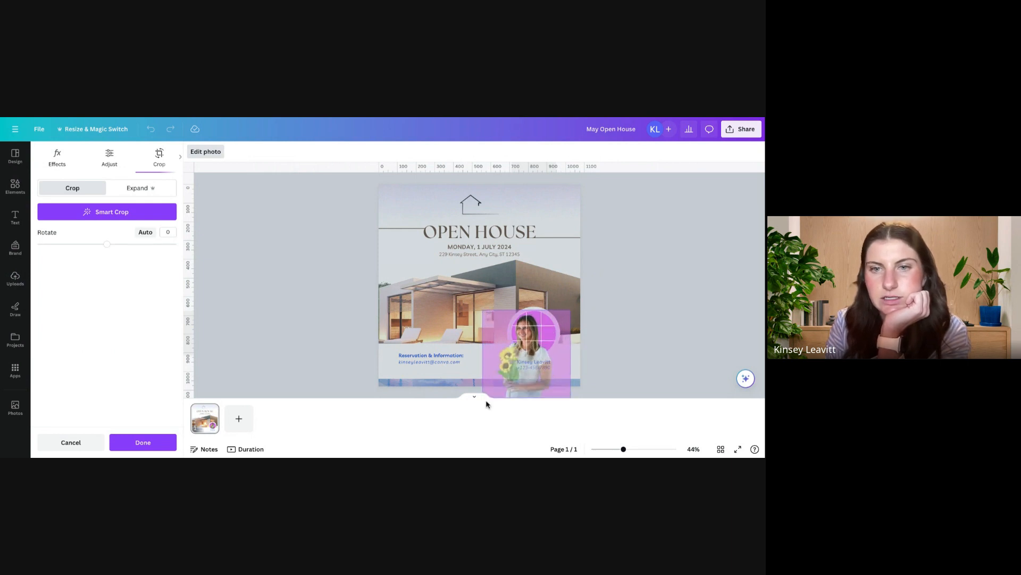
pyautogui.moveTo(534, 361); pyautogui.dragTo(541, 361)
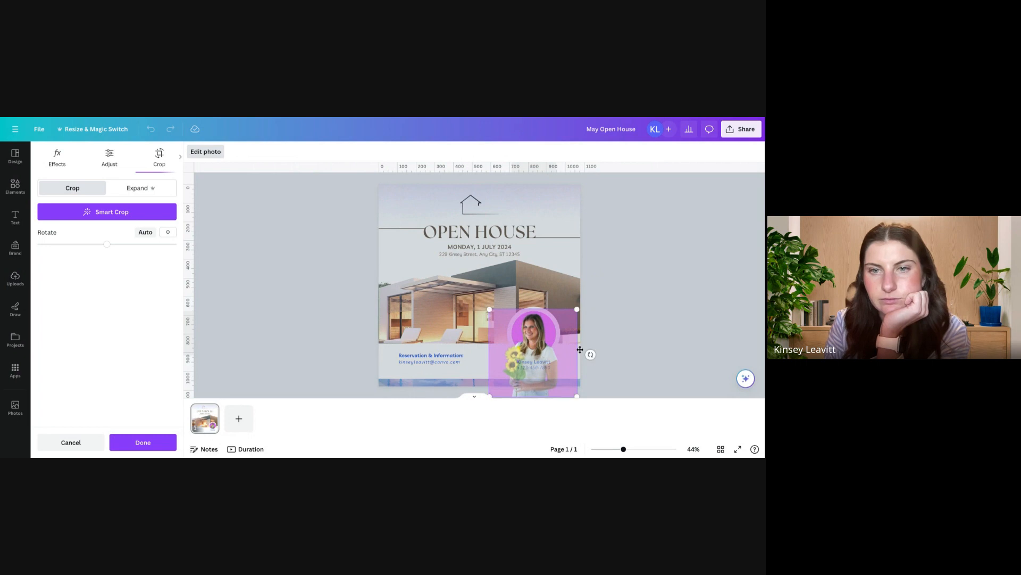
pyautogui.click(612, 340)
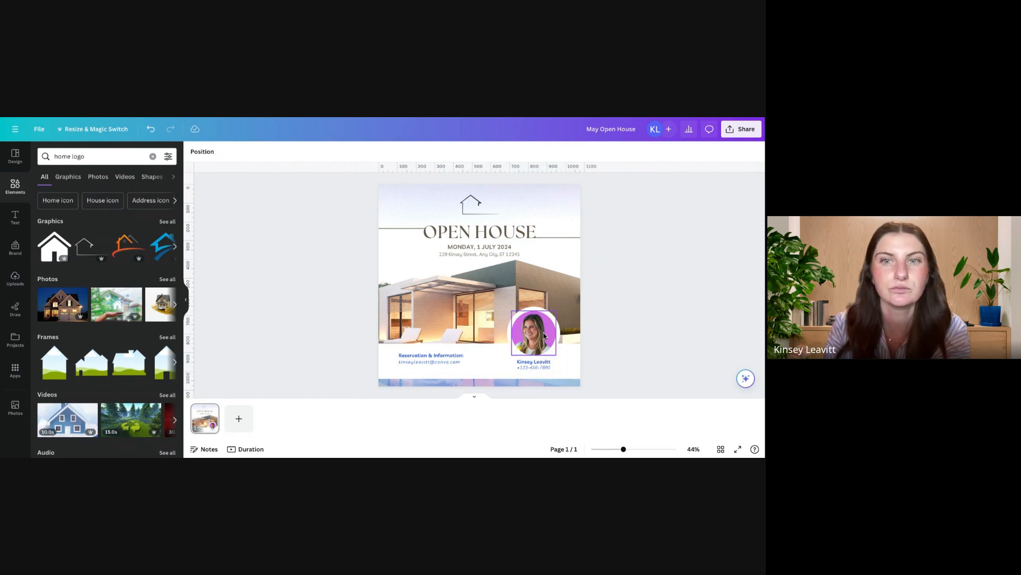
# Step: Replace the background photo with the beige, grey-roofed house under a blue sky from the Magic recommendations photos
pyautogui.click(473, 287)
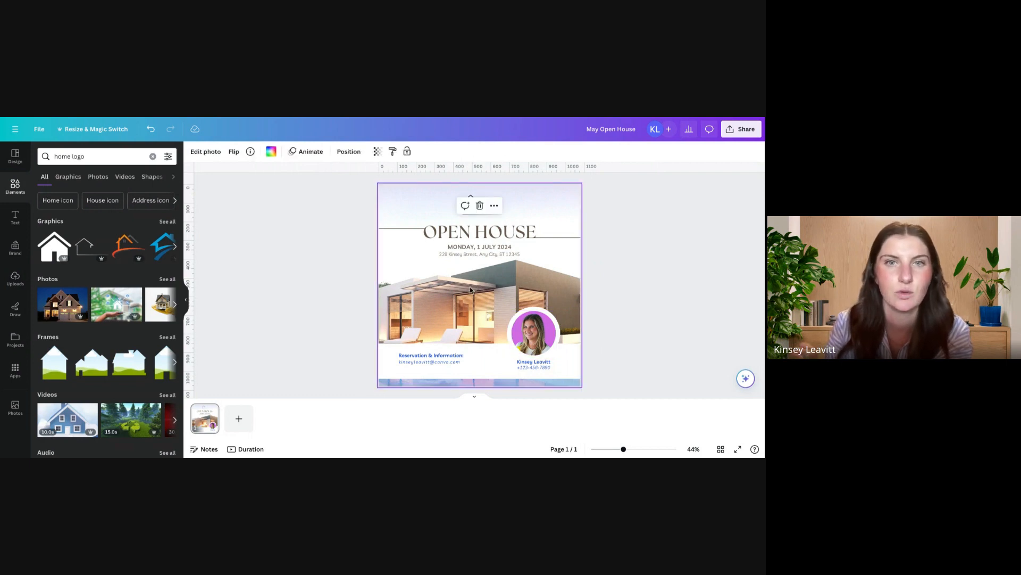
pyautogui.click(343, 151)
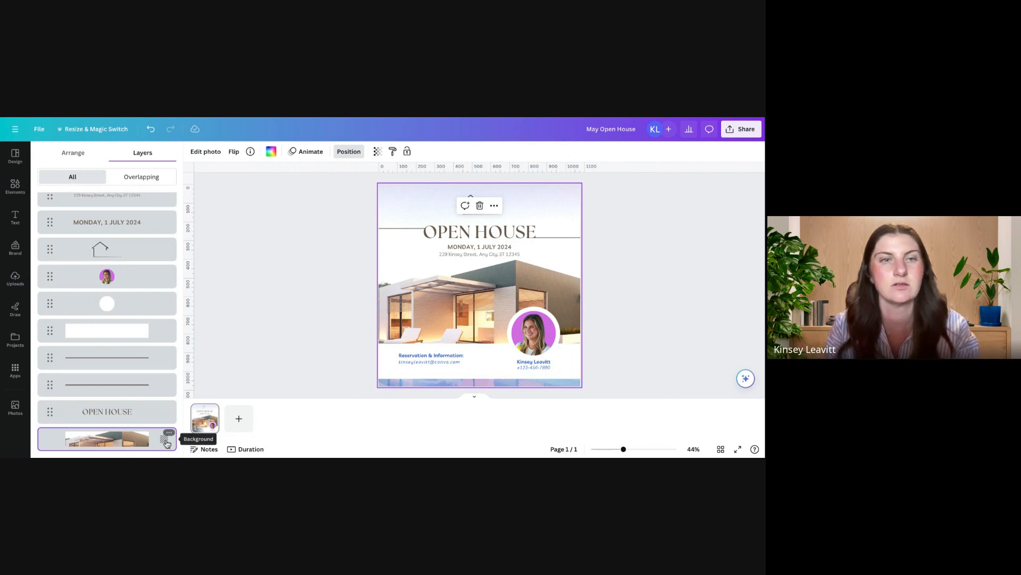
pyautogui.click(15, 408)
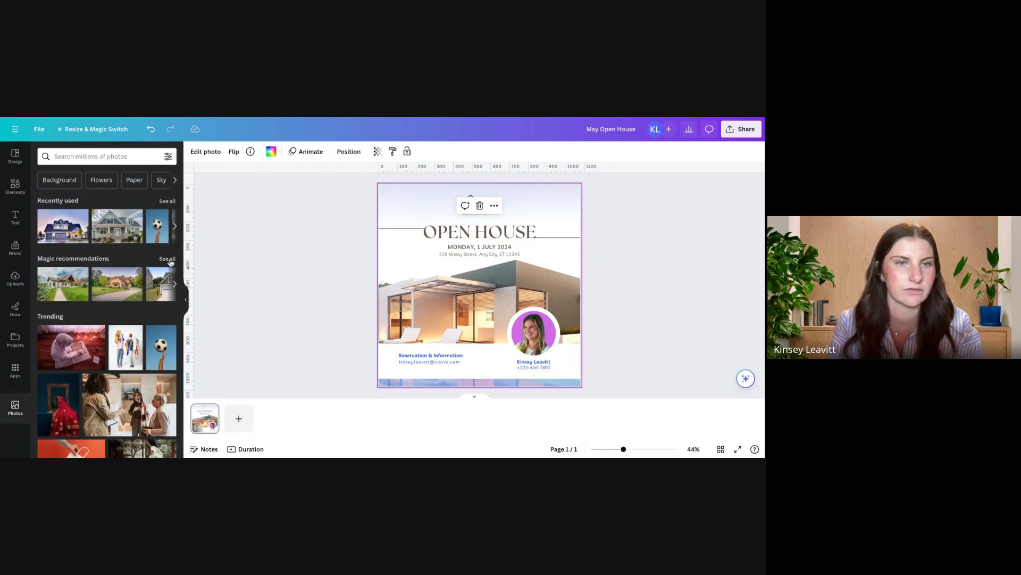
pyautogui.hscroll(3, 150, 289)
pyautogui.hscroll(3, 150, 288)
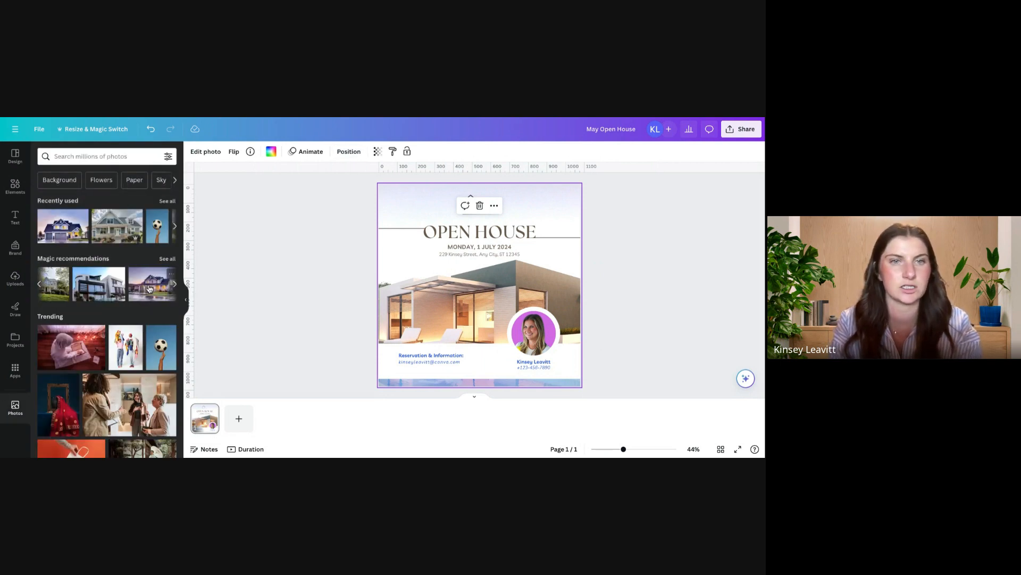
pyautogui.click(167, 259)
pyautogui.scroll(-3, 162, 383)
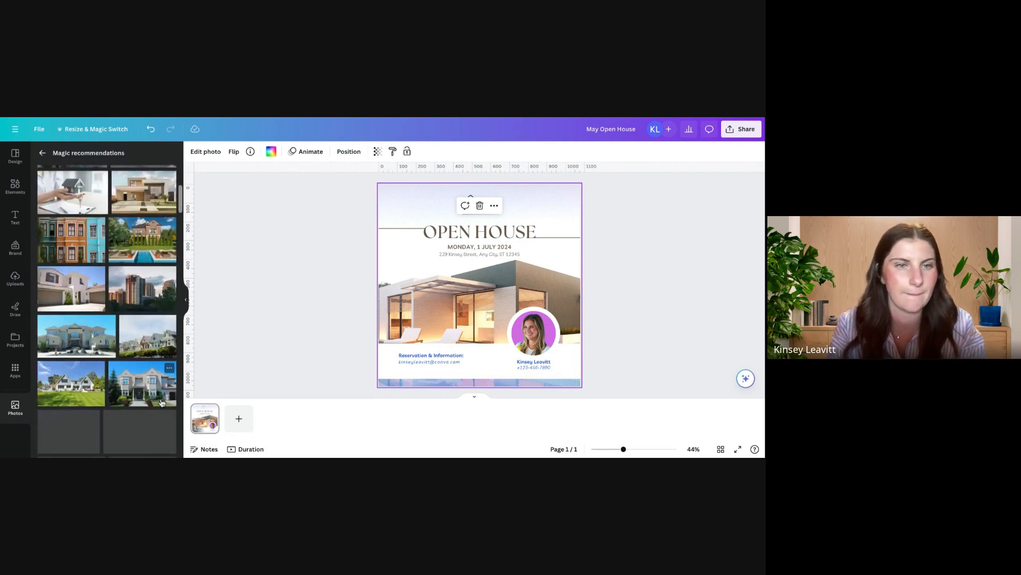
pyautogui.scroll(-3, 162, 403)
pyautogui.scroll(-1, 111, 281)
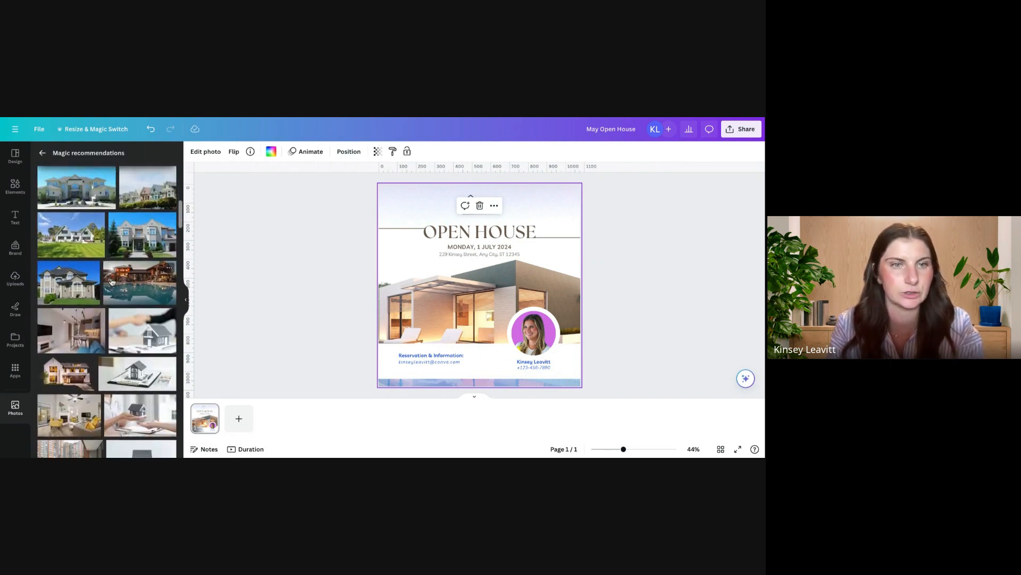
pyautogui.click(83, 294)
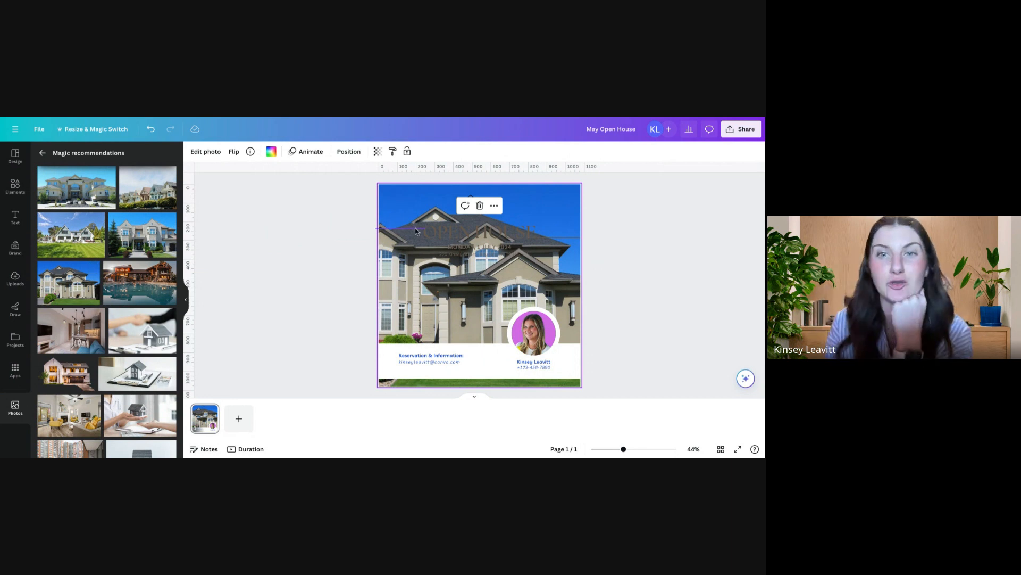
# Step: Set the transparency of the house background photo to 37
pyautogui.click(377, 151)
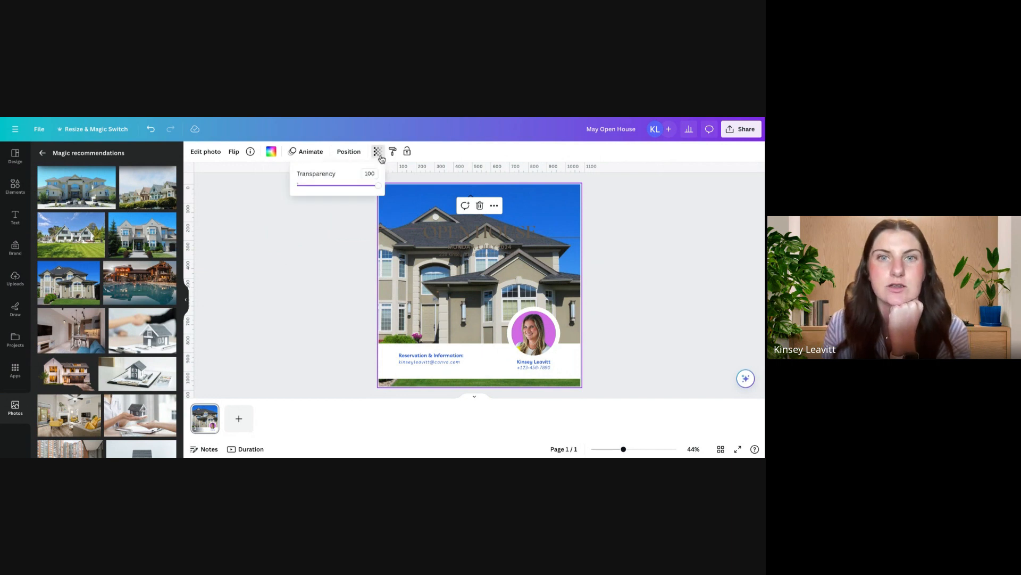
pyautogui.click(335, 185)
pyautogui.moveTo(335, 186); pyautogui.dragTo(328, 187)
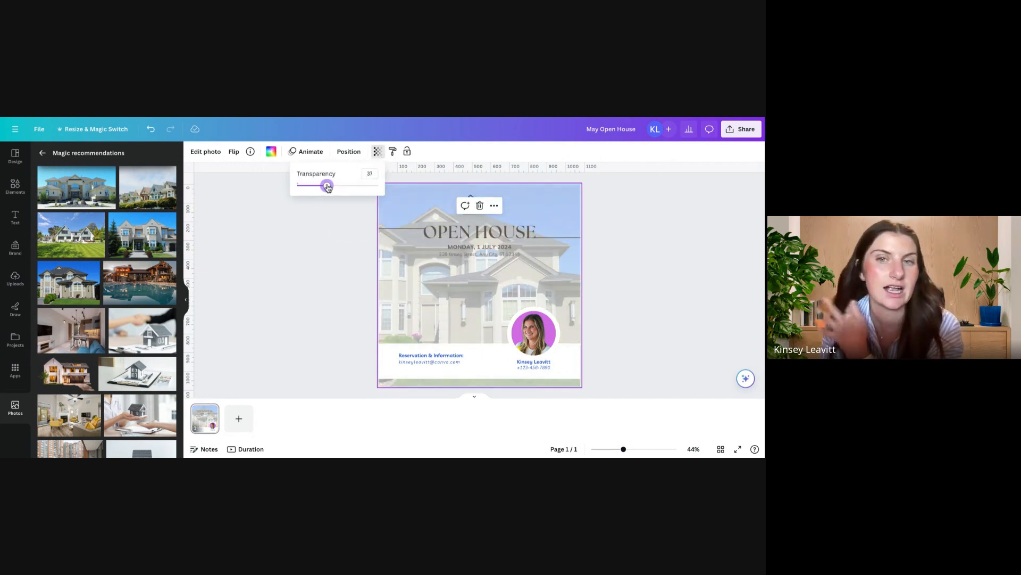
# Step: Select the OPEN HOUSE title, the date, the address and both side lines together, and set their text color to black
pyautogui.click(507, 237)
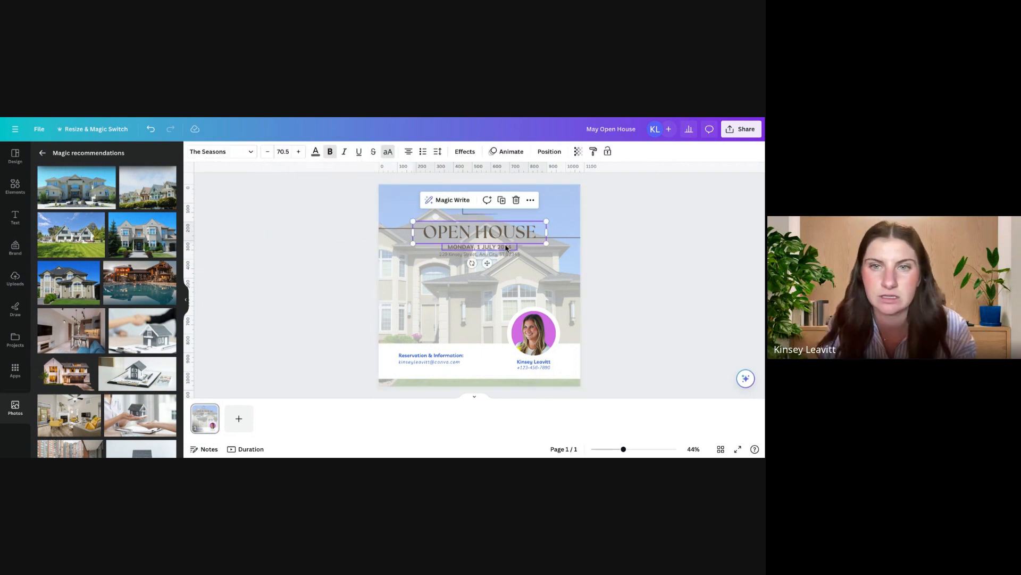
pyautogui.keyDown('shift'); pyautogui.click(506, 248); pyautogui.keyUp('shift')
pyautogui.keyDown('shift'); pyautogui.click(506, 254); pyautogui.keyUp('shift')
pyautogui.keyDown('shift'); pyautogui.click(570, 238); pyautogui.keyUp('shift')
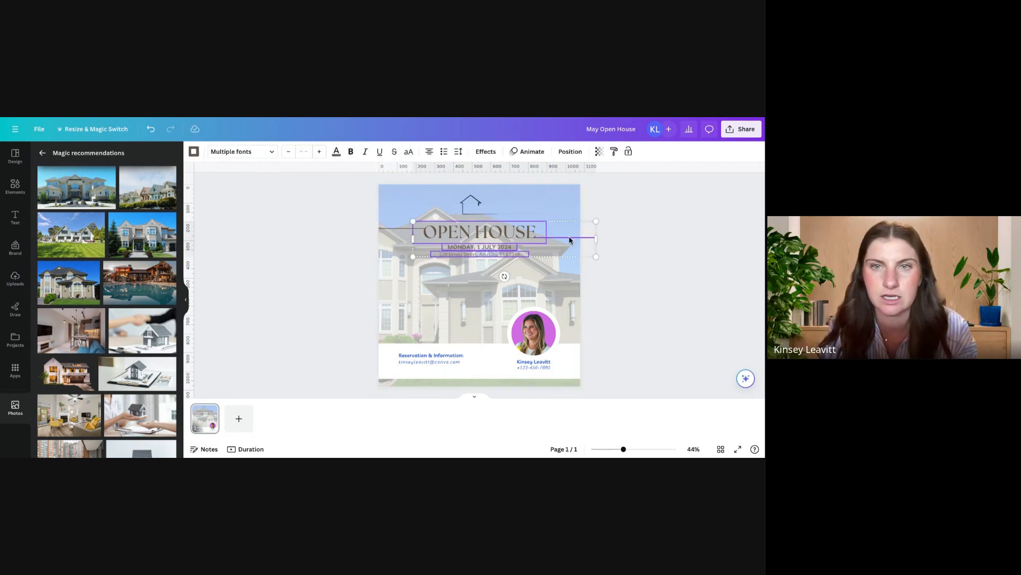
pyautogui.keyDown('shift'); pyautogui.click(400, 229); pyautogui.keyUp('shift')
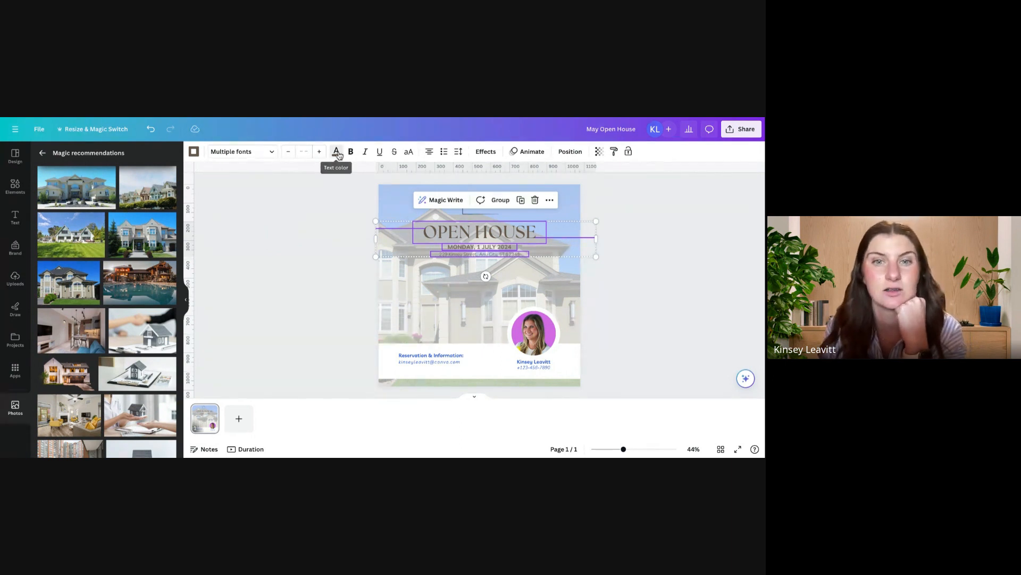
pyautogui.click(337, 153)
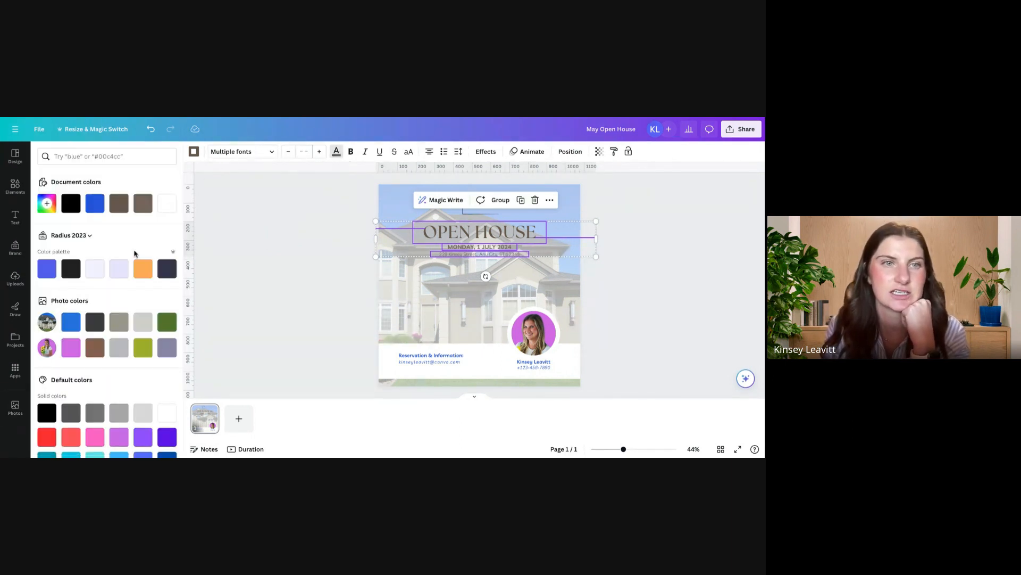
pyautogui.click(71, 203)
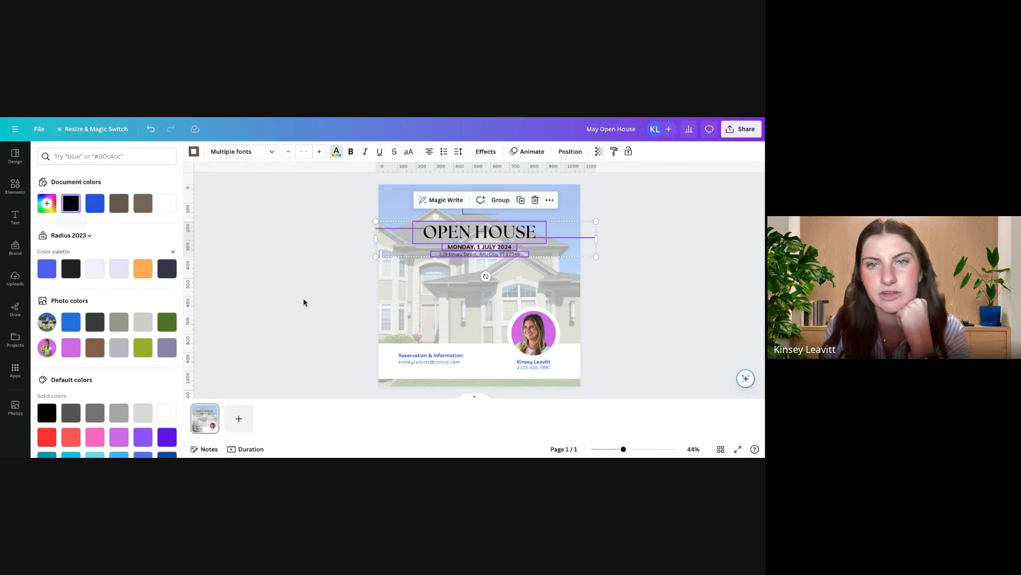
pyautogui.click(297, 296)
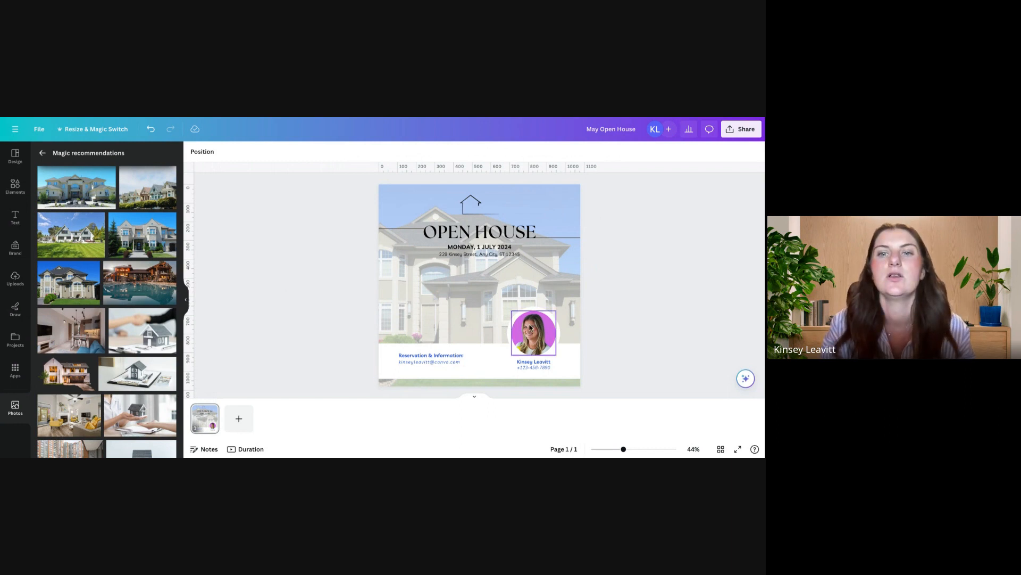
# Step: Add a second page, paste the sunflower portrait onto it and remove the photo's background with BG Remover
pyautogui.click(239, 418)
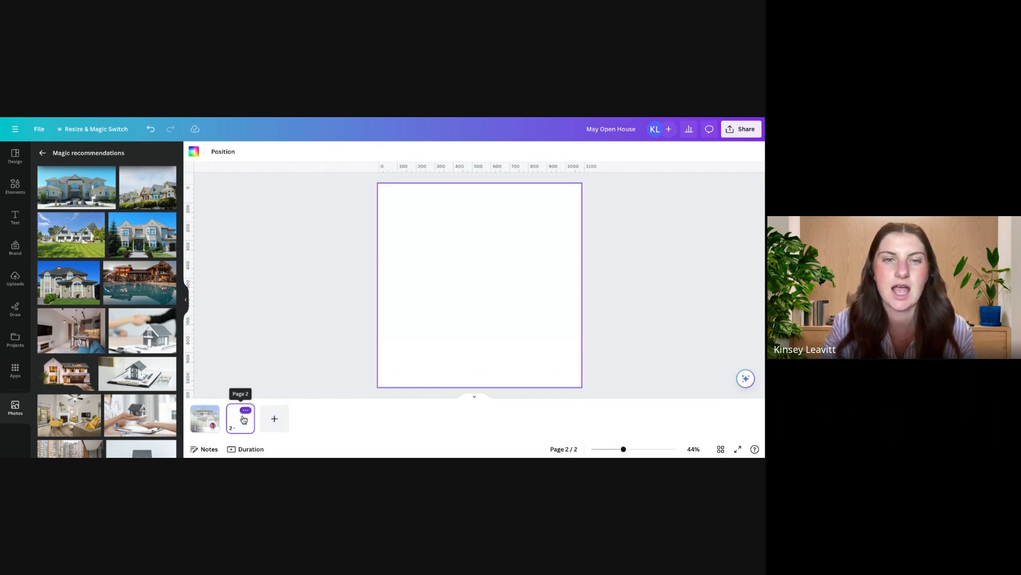
pyautogui.hotkey('ctrl', 'v')
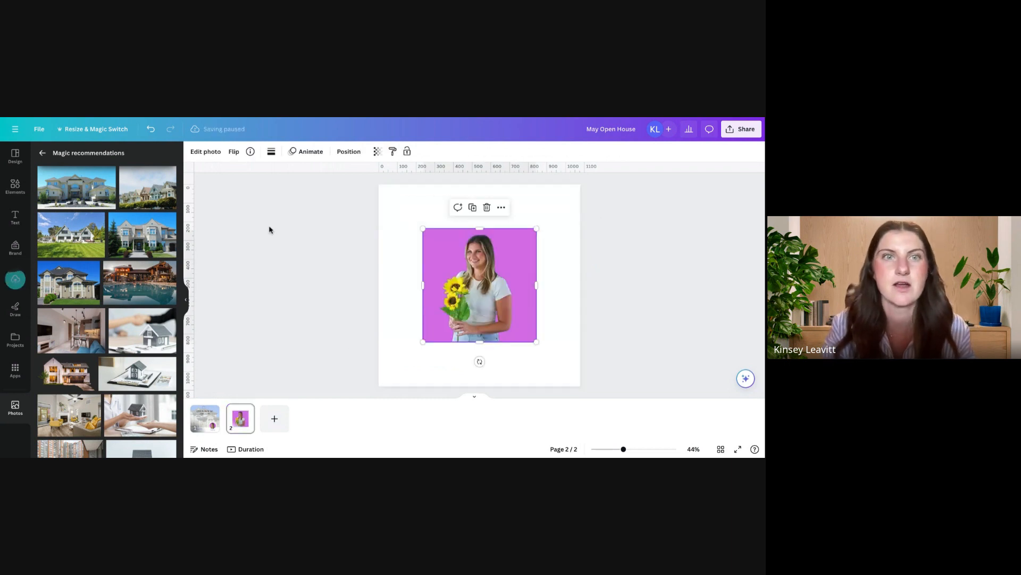
pyautogui.click(214, 154)
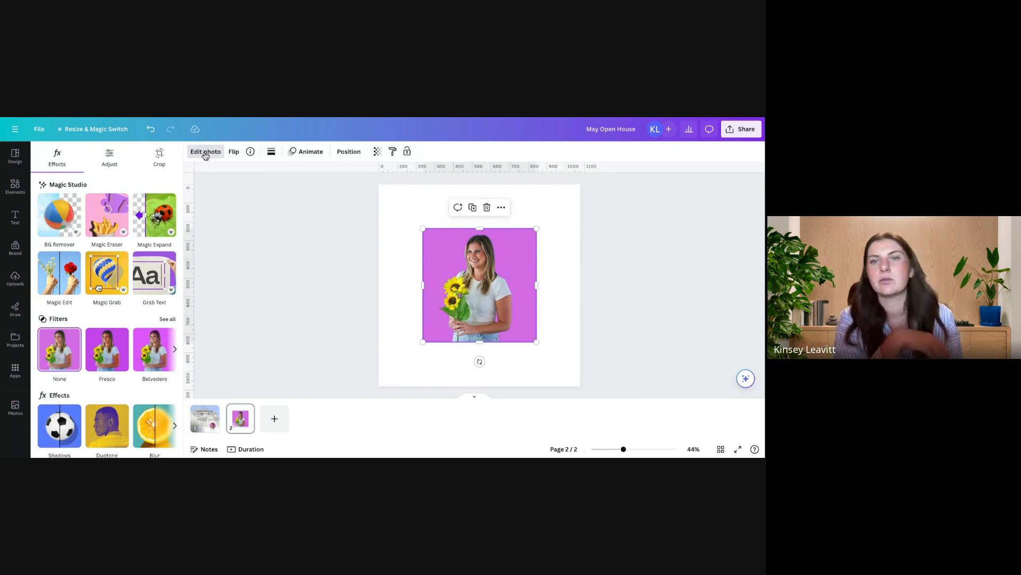
pyautogui.click(55, 218)
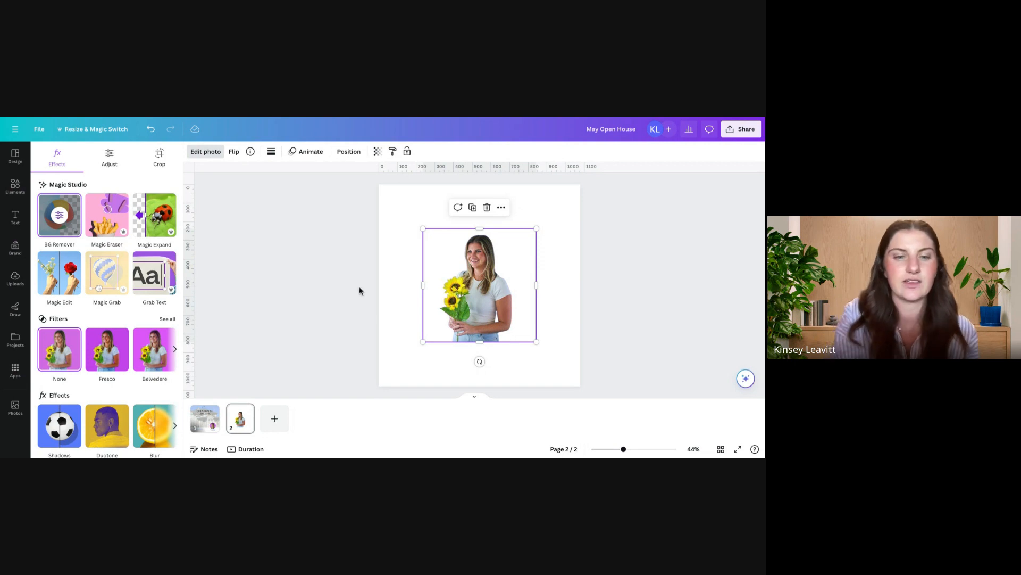
# Step: Paste the background-free portrait into the circular frame on page 1, then enlarge and reposition it around the woman's head and shoulders
pyautogui.click(205, 418)
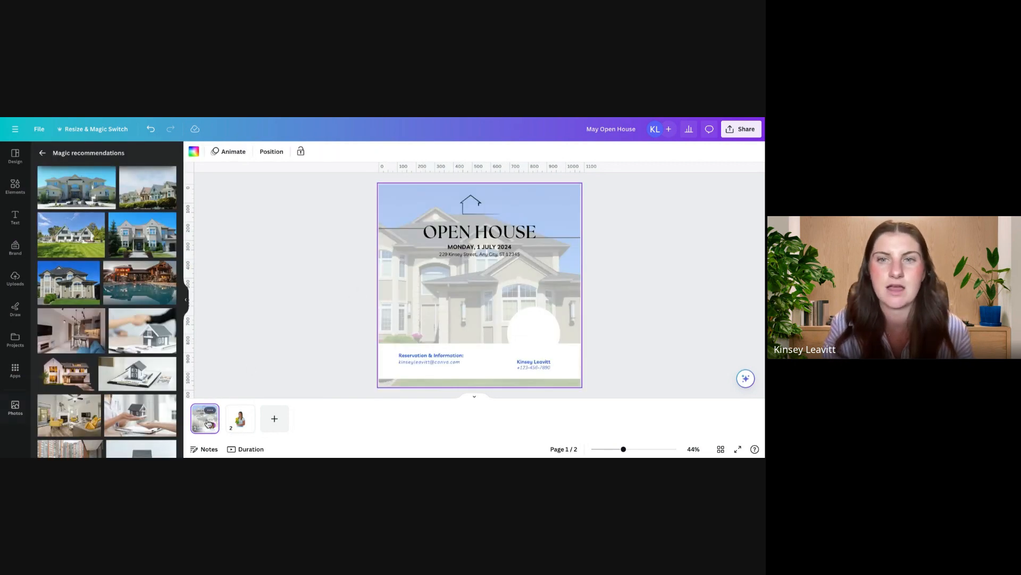
pyautogui.hotkey('ctrl', 'v')
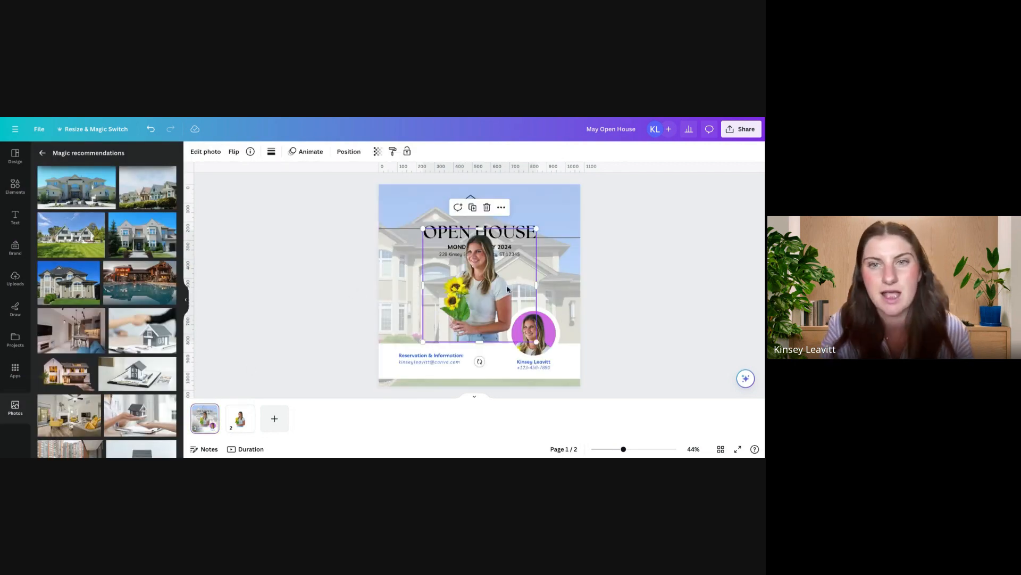
pyautogui.moveTo(471, 270); pyautogui.dragTo(464, 384)
pyautogui.doubleClick(535, 338)
pyautogui.moveTo(525, 336); pyautogui.dragTo(584, 298)
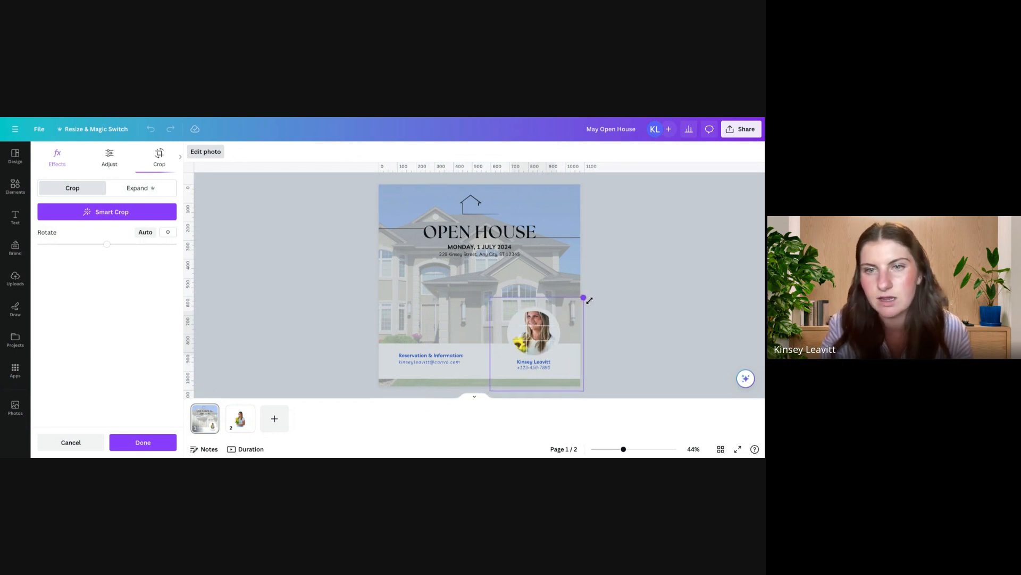
pyautogui.moveTo(537, 343); pyautogui.dragTo(536, 347)
pyautogui.click(665, 351)
pyautogui.click(652, 344)
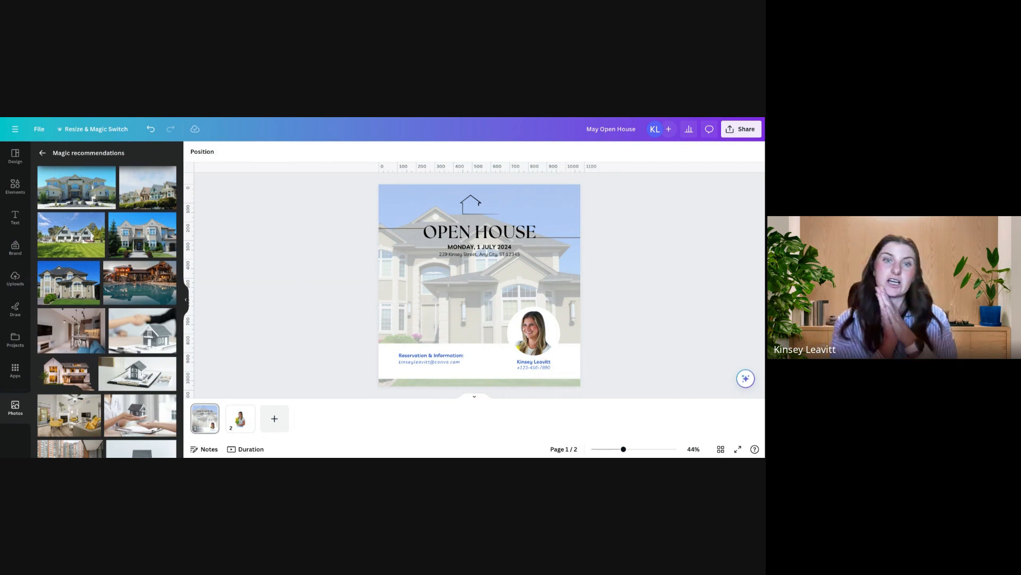
# Step: Review the photo editing effects available for the cut-out portrait on page 2, and return to page 1
pyautogui.click(240, 417)
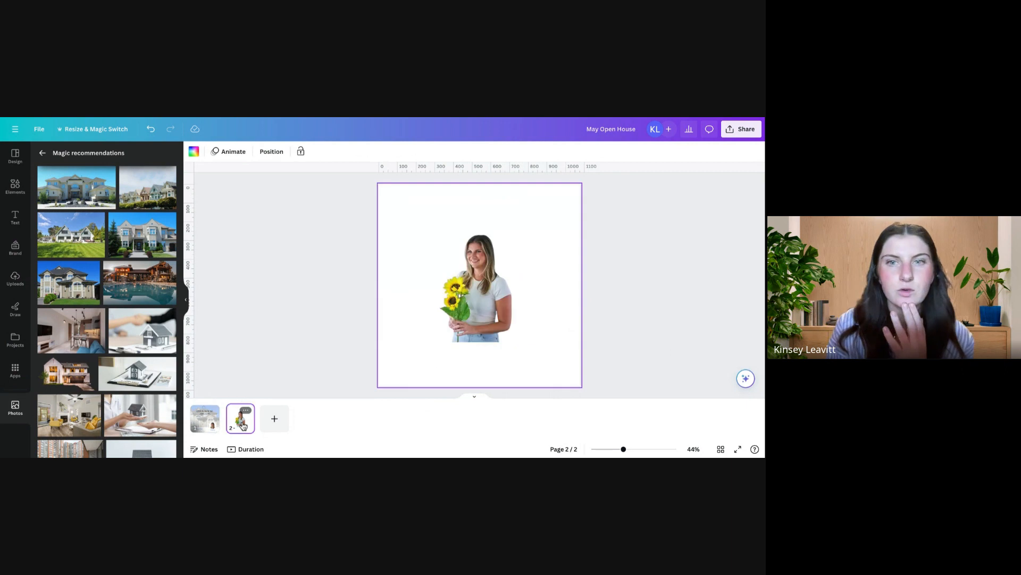
pyautogui.click(492, 289)
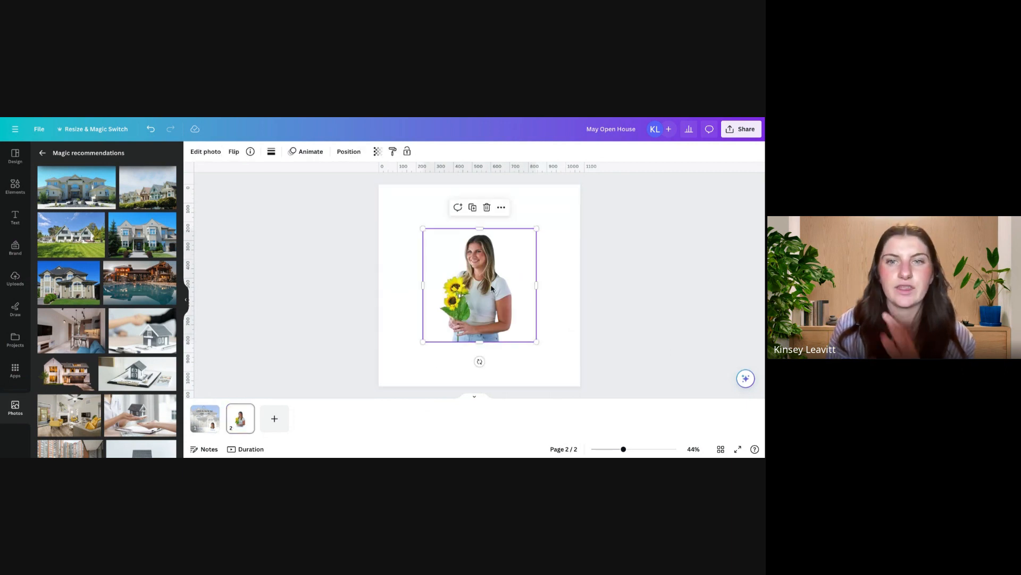
pyautogui.click(205, 151)
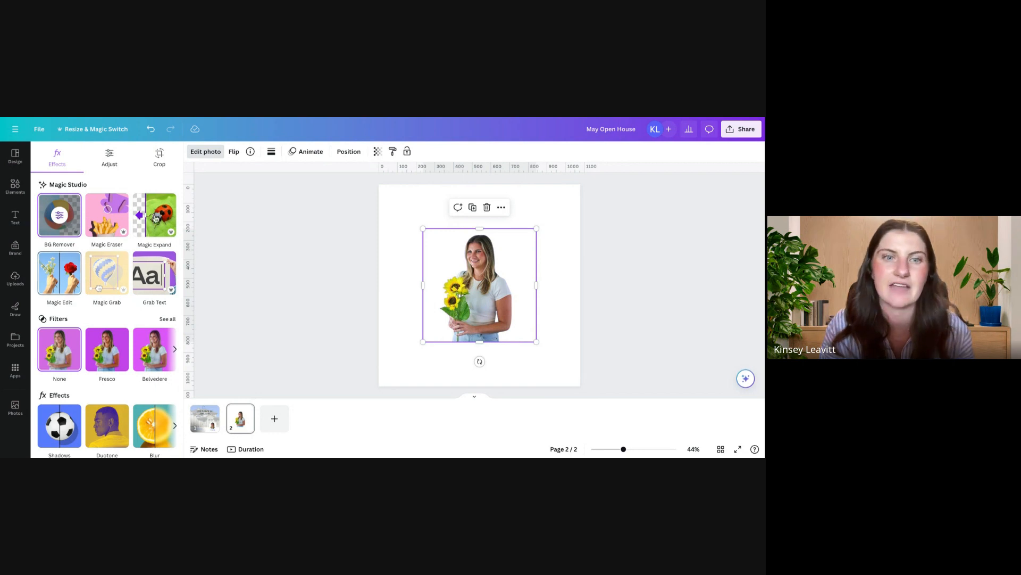
pyautogui.click(284, 290)
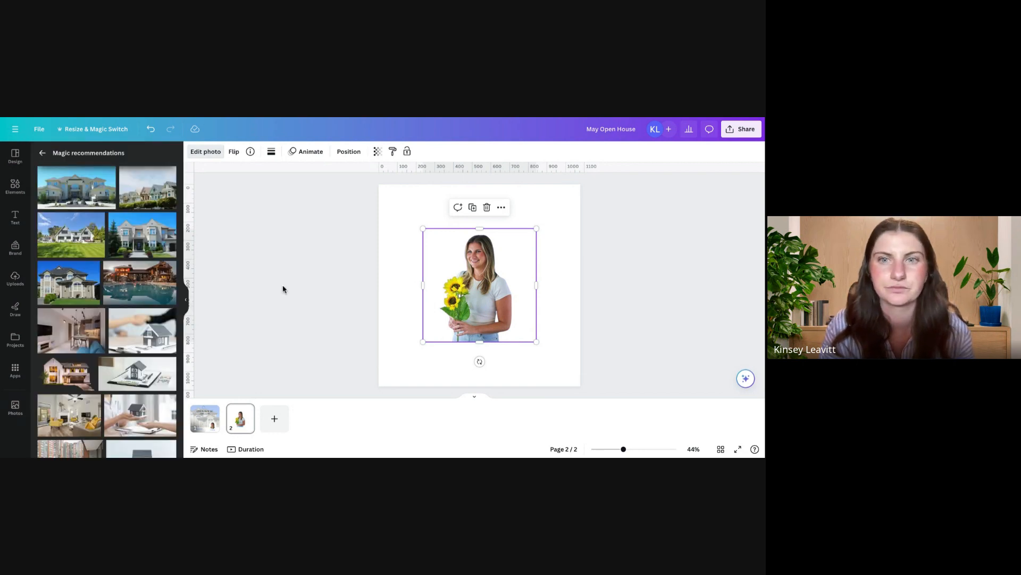
pyautogui.click(205, 419)
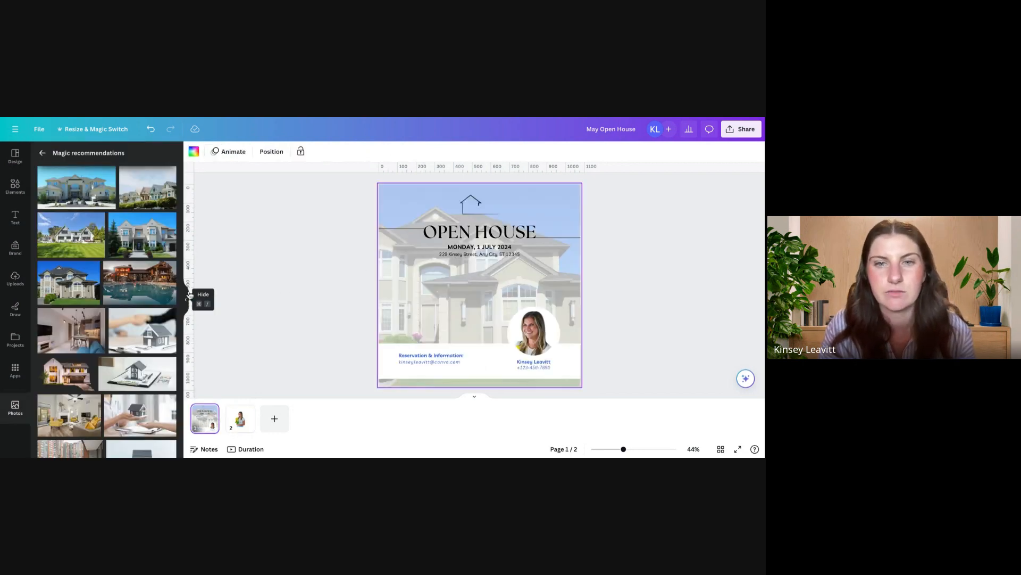
# Step: Delete the e-mail line under Reservation & Information, and move the heading slightly up and left within the white band
pyautogui.click(446, 366)
pyautogui.press('Delete')
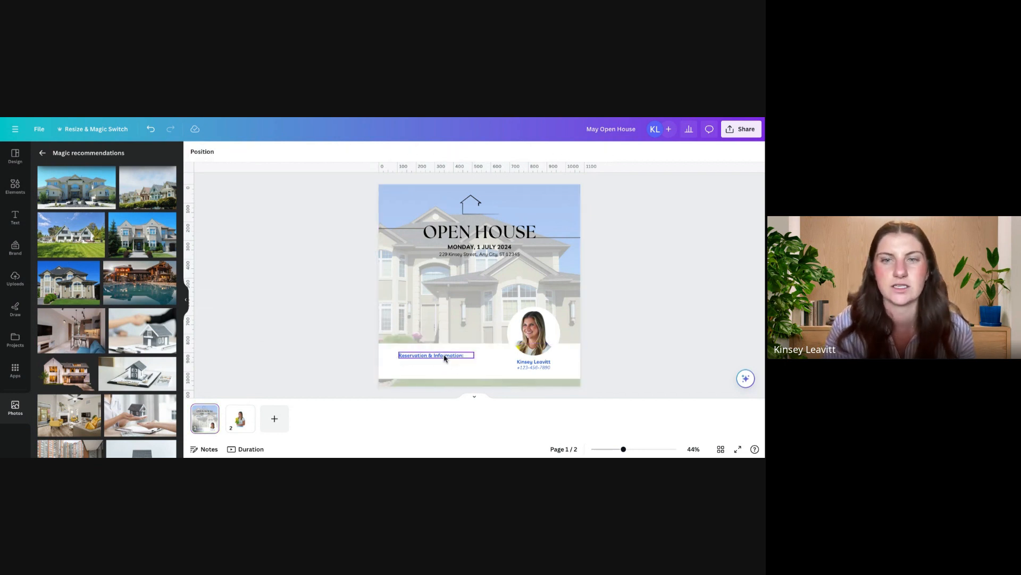
pyautogui.moveTo(445, 355); pyautogui.dragTo(433, 350)
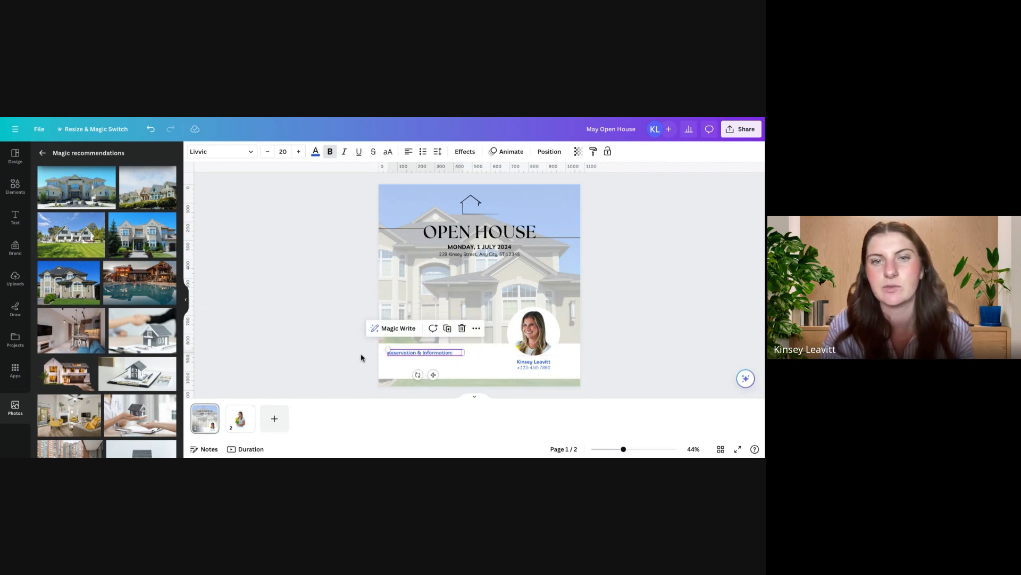
pyautogui.click(340, 360)
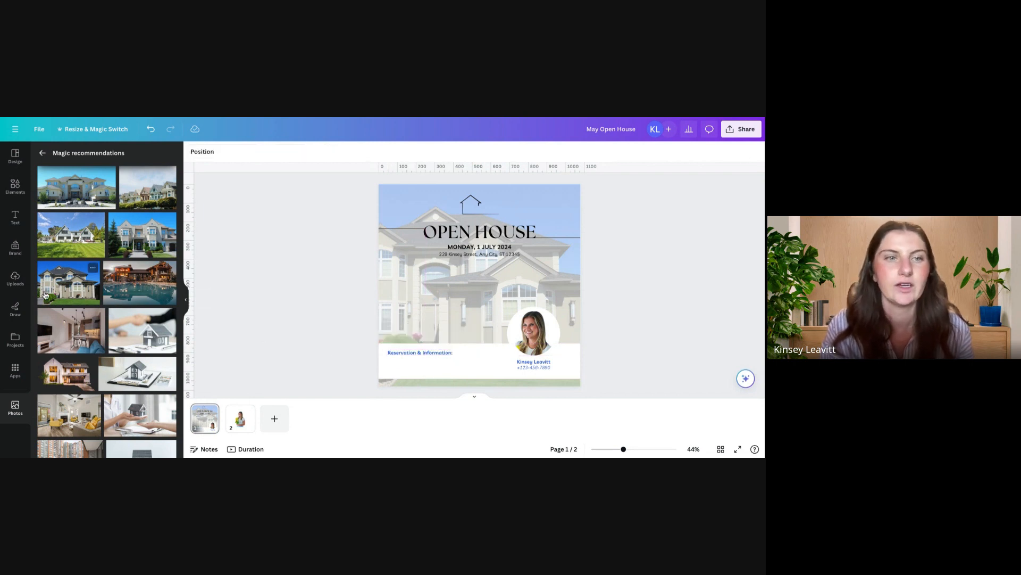
# Step: Open the catalogue of Canva apps
pyautogui.click(15, 370)
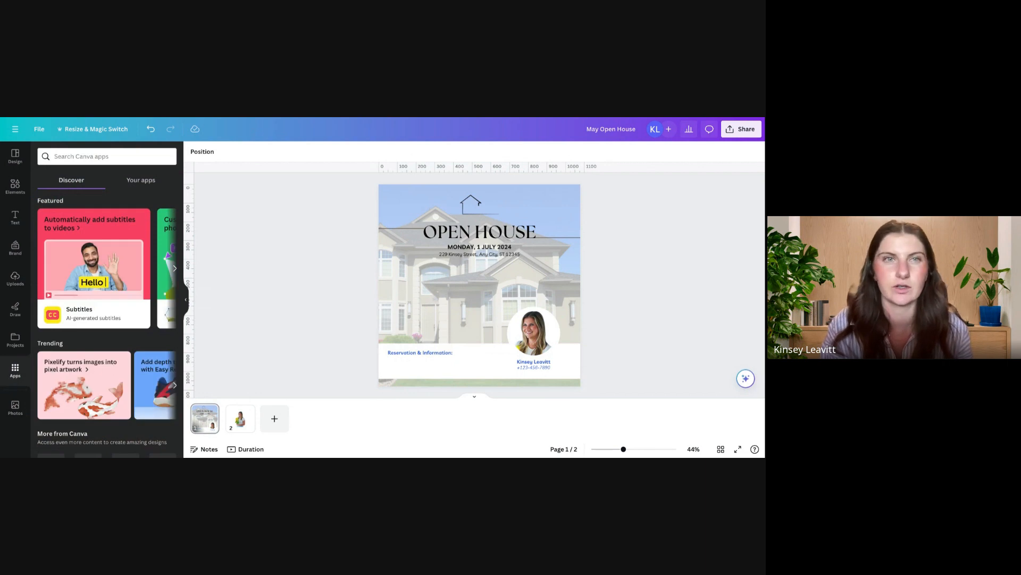
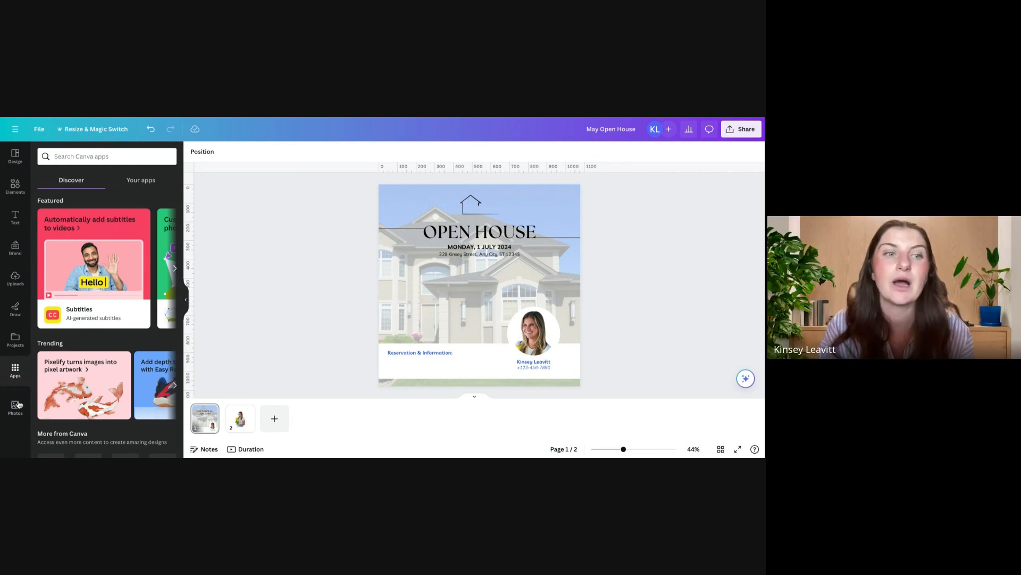
# Step: Generate a QR code for canva.com with the QR Code app and add it to the flyer
pyautogui.scroll(-5, 65, 371)
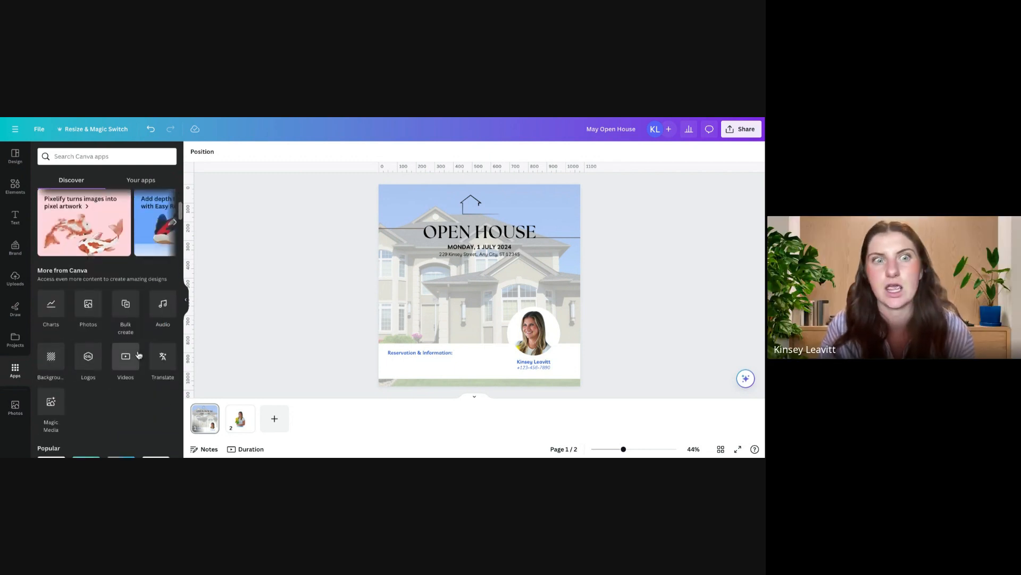
pyautogui.scroll(-3, 137, 357)
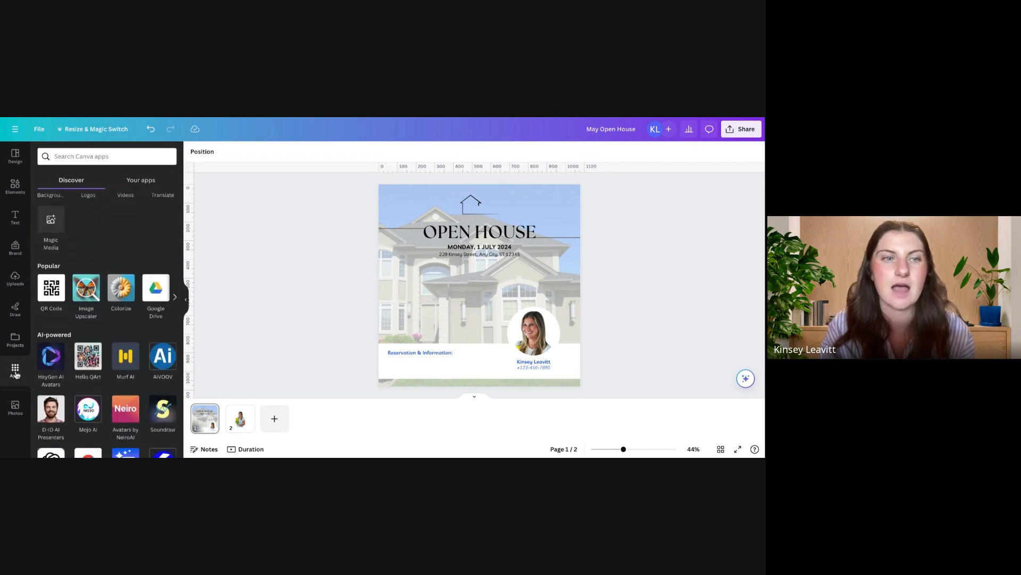
pyautogui.click(53, 292)
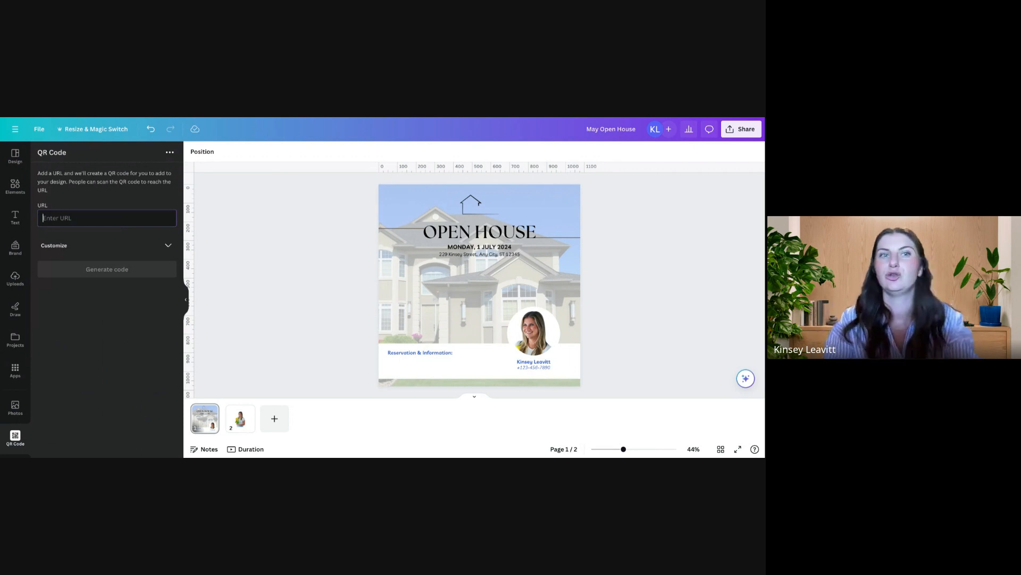
pyautogui.write('canva.com')
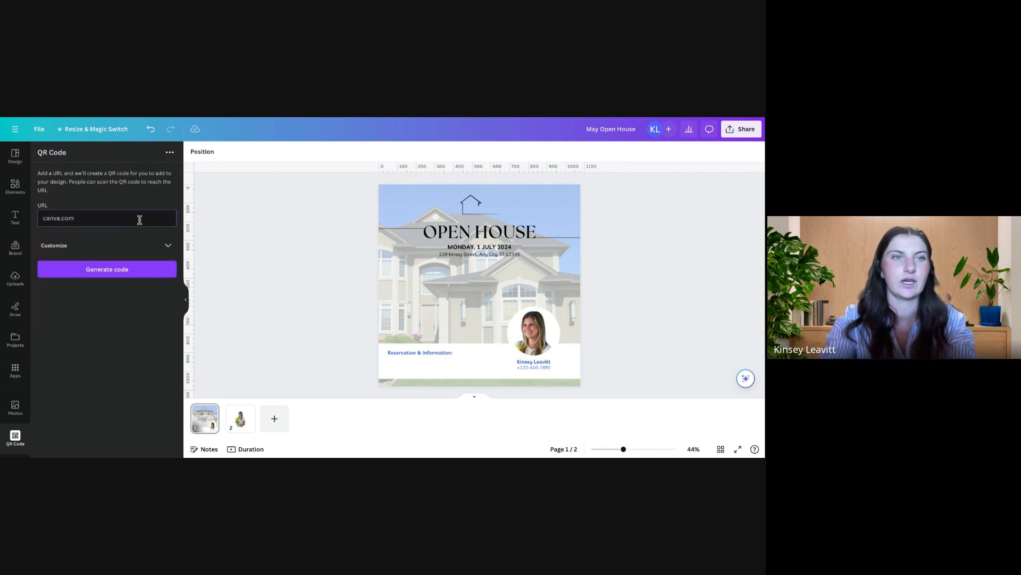
pyautogui.click(129, 244)
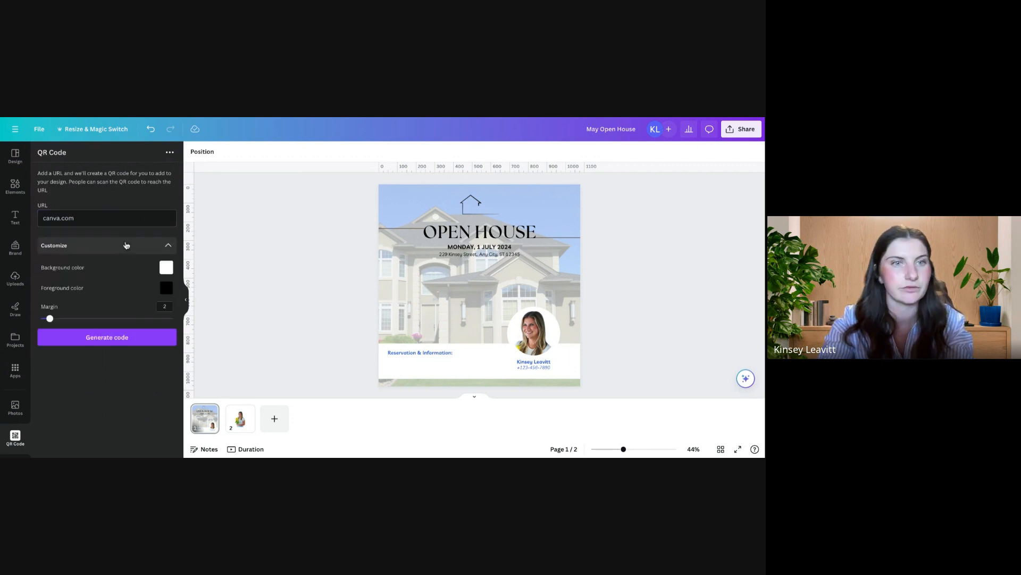
pyautogui.click(120, 344)
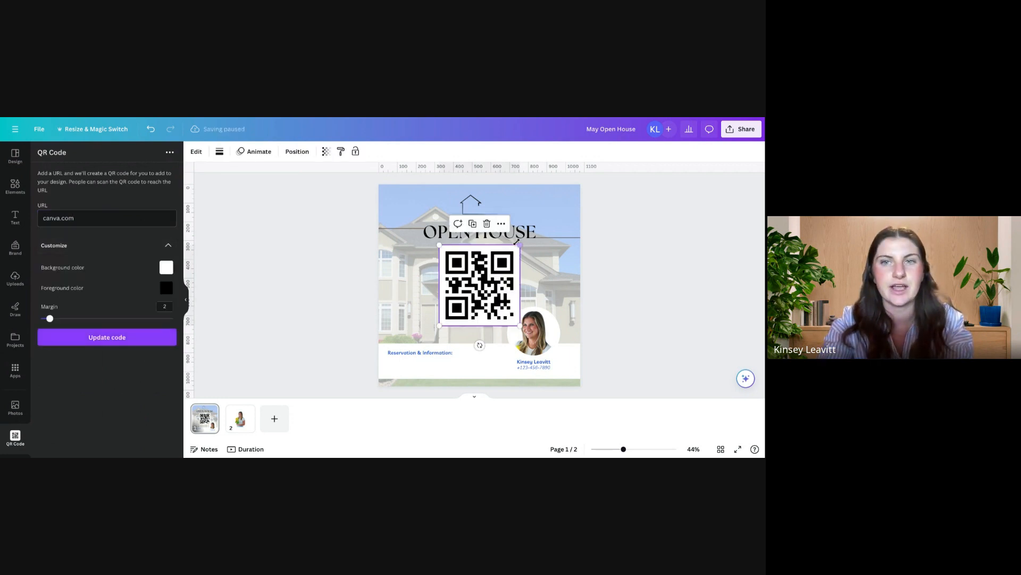
# Step: Shrink the QR code into the left end of the white band, and delete the Reservation & Information heading
pyautogui.moveTo(519, 243); pyautogui.dragTo(404, 358)
pyautogui.click(440, 354)
pyautogui.press('Delete')
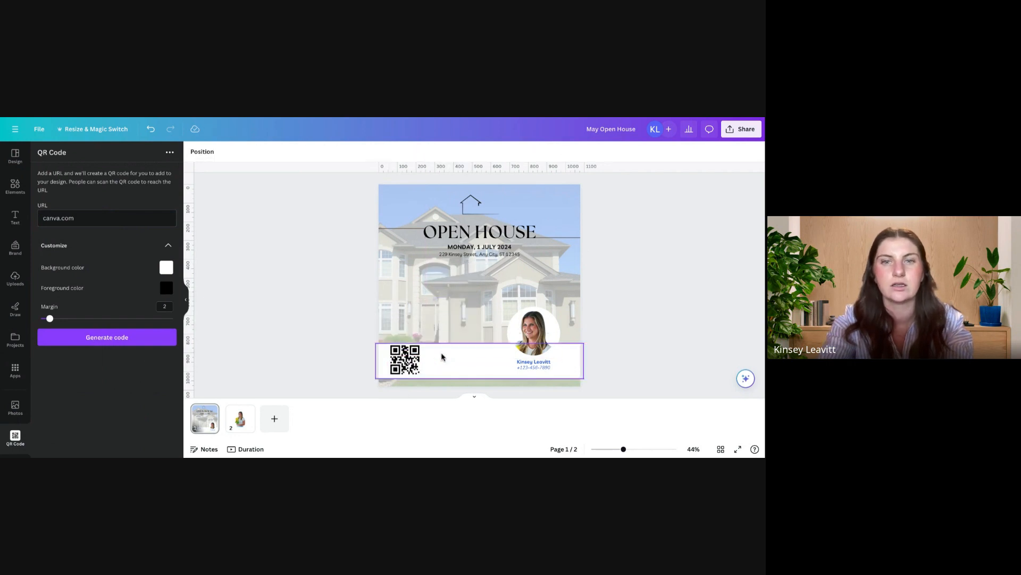
pyautogui.click(410, 357)
pyautogui.click(396, 347)
pyautogui.moveTo(387, 342); pyautogui.dragTo(404, 360)
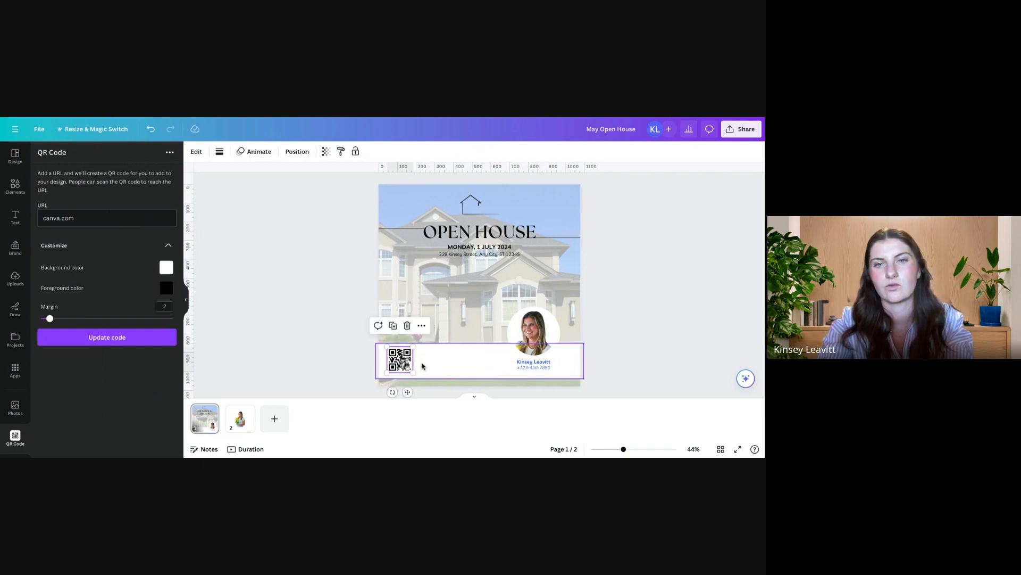
pyautogui.click(440, 366)
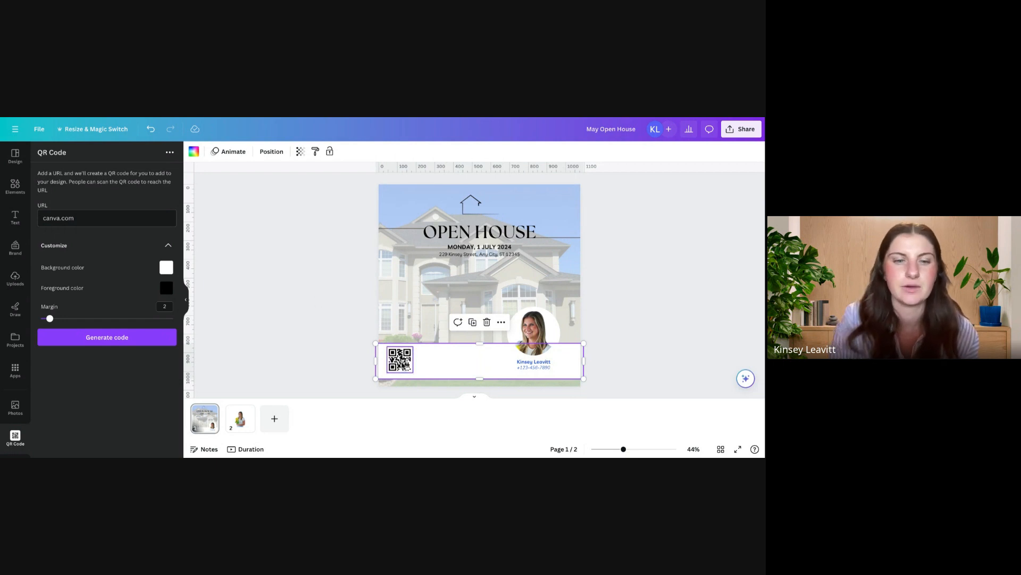
# Step: Undo the QR code and heading edits until the original Reservation & Information heading and e-mail line are restored
pyautogui.hotkey('ctrl', 'z')
pyautogui.hotkey('ctrl', 'z')
pyautogui.hotkey('ctrl', 'z')
pyautogui.hotkey('ctrl', 'z')
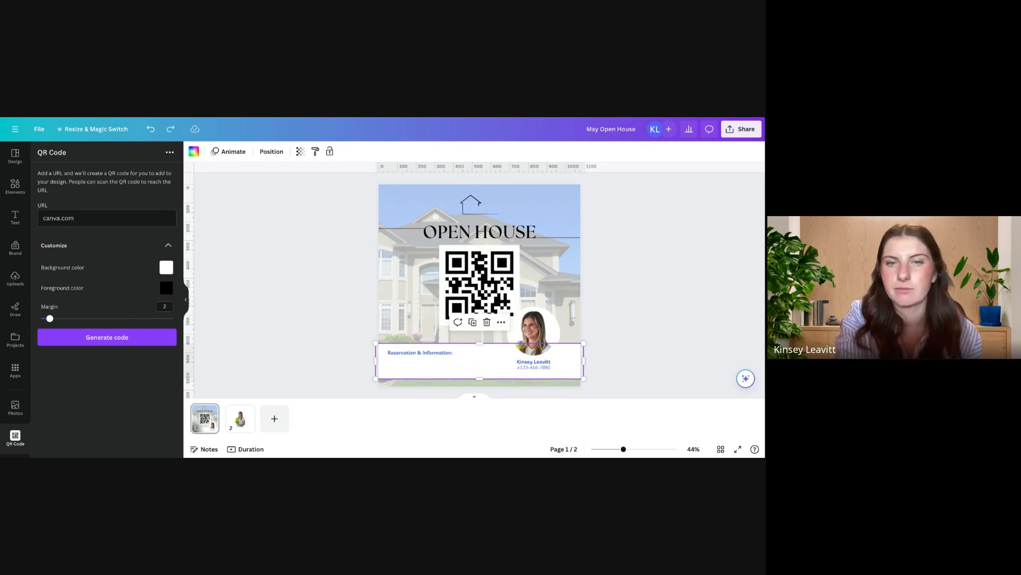
pyautogui.hotkey('ctrl', 'z')
pyautogui.hotkey('ctrl', 'z')
pyautogui.hotkey('ctrl', 'z')
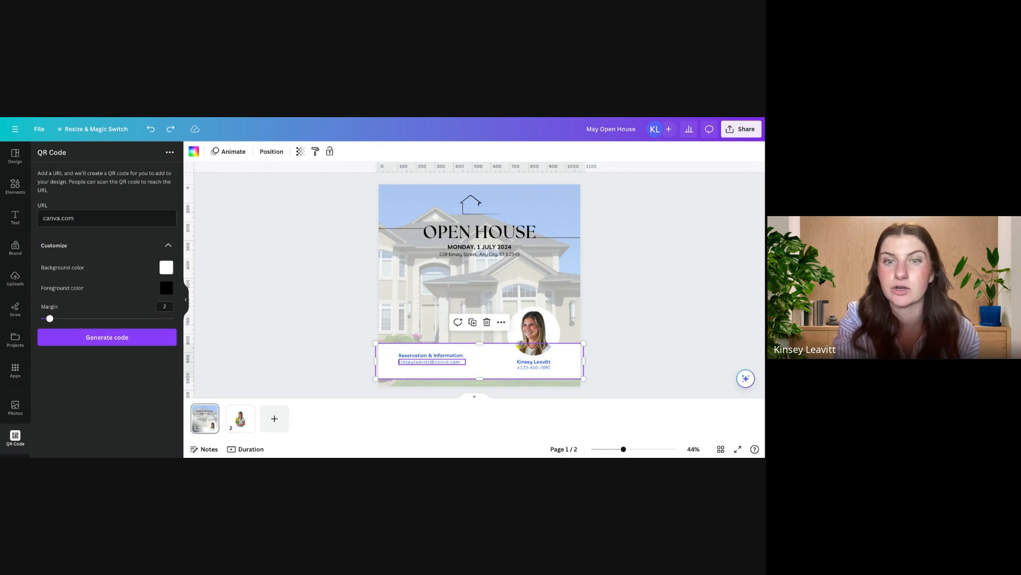
pyautogui.click(278, 324)
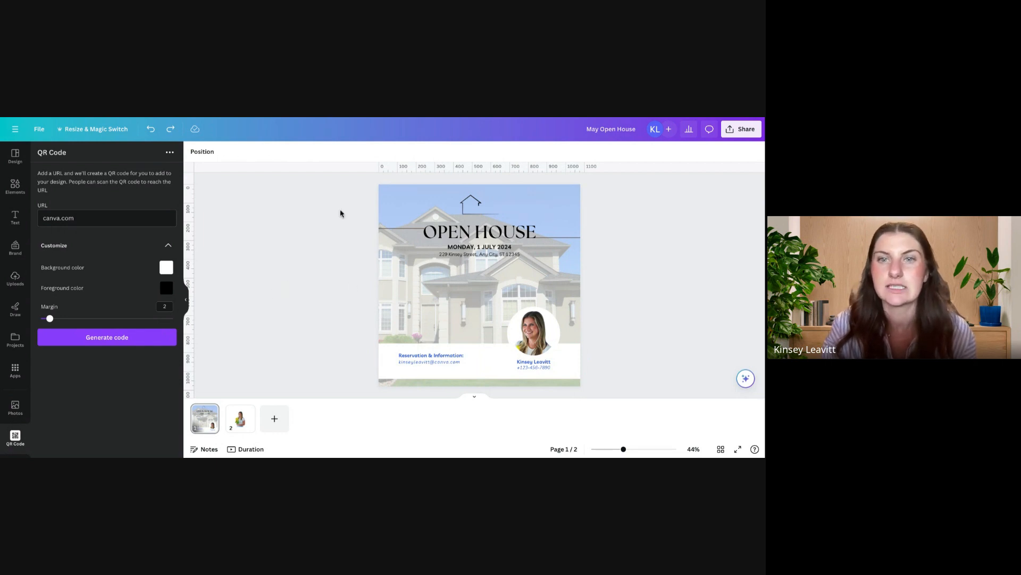
# Step: Delete page 2 containing the cut-out portrait
pyautogui.click(238, 426)
pyautogui.press('Delete')
pyautogui.click(699, 302)
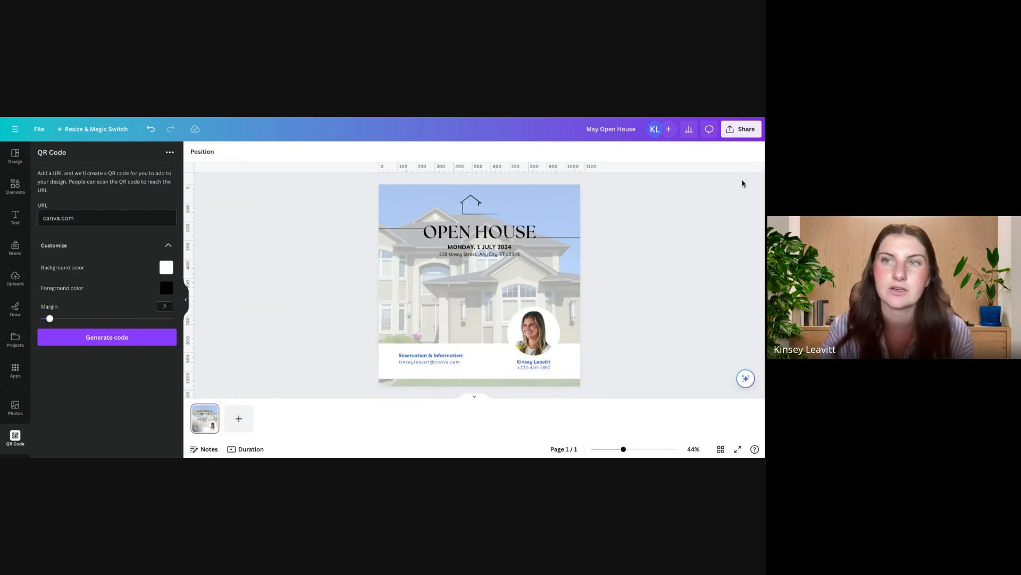
# Step: Save the May Open House design to the May Social Assets folder
pyautogui.click(741, 136)
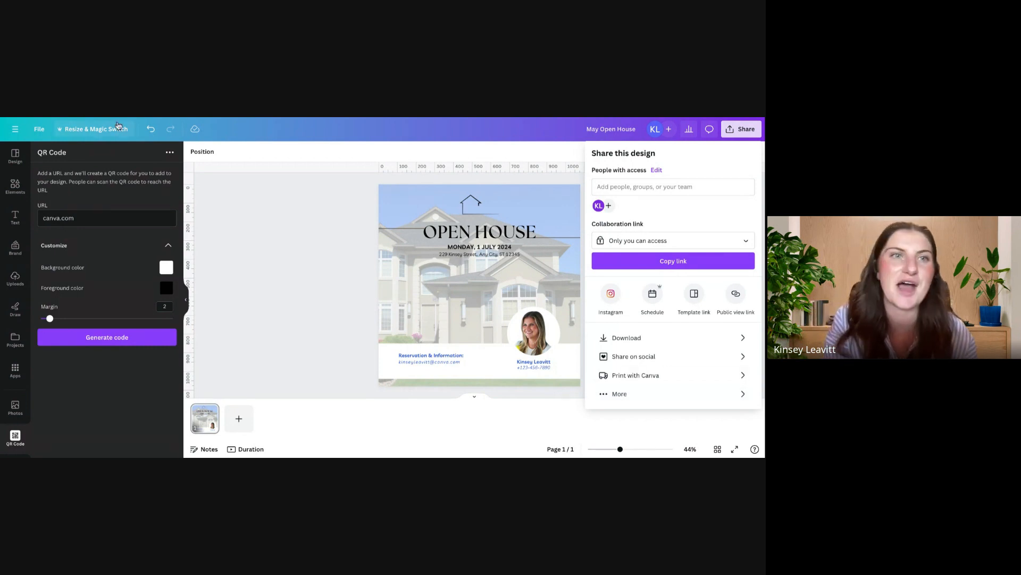
pyautogui.click(37, 133)
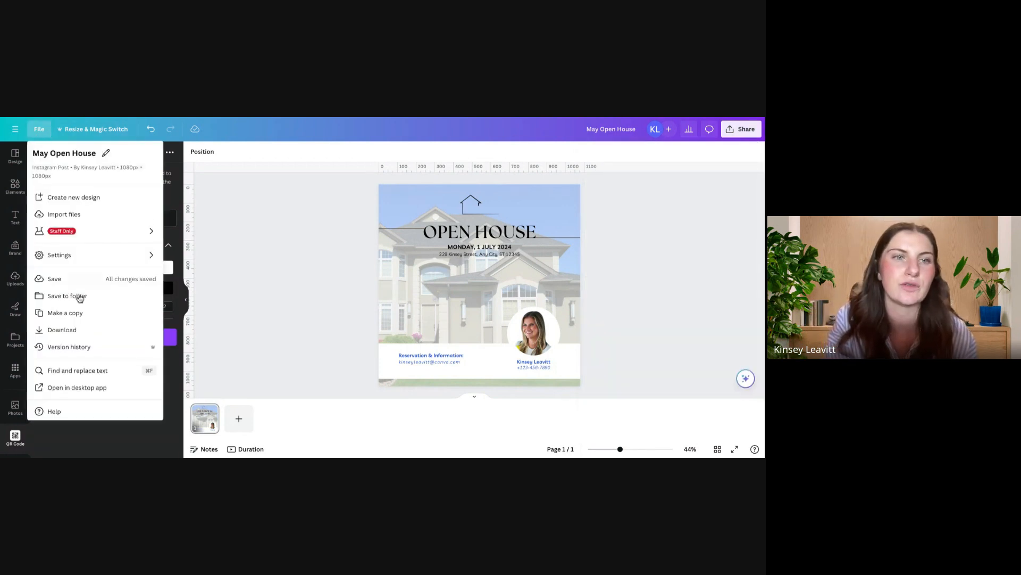
pyautogui.click(89, 303)
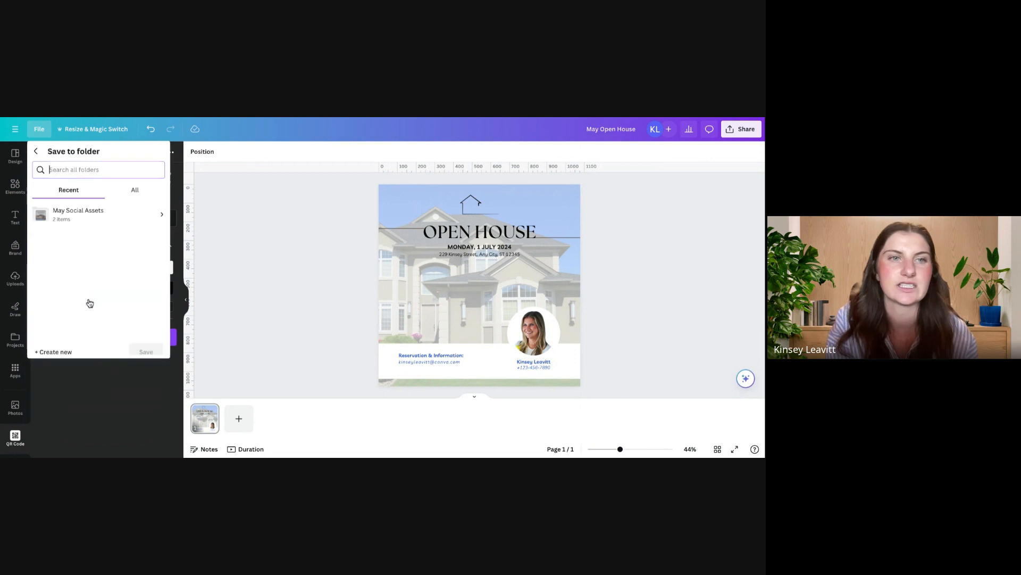
pyautogui.click(105, 210)
pyautogui.click(148, 331)
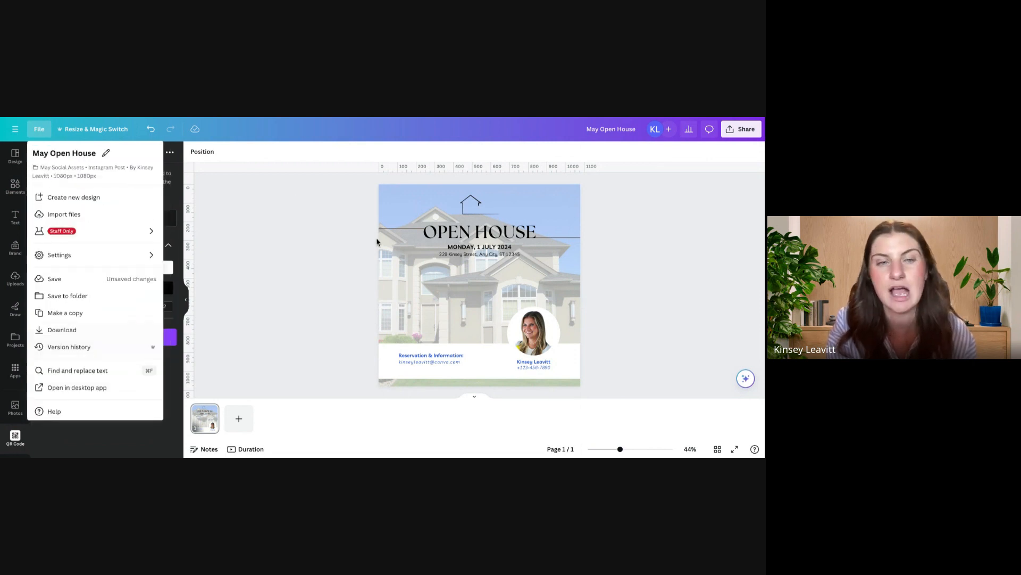
# Step: Open the full list of sharing options and review the share, social and save destinations
pyautogui.click(741, 128)
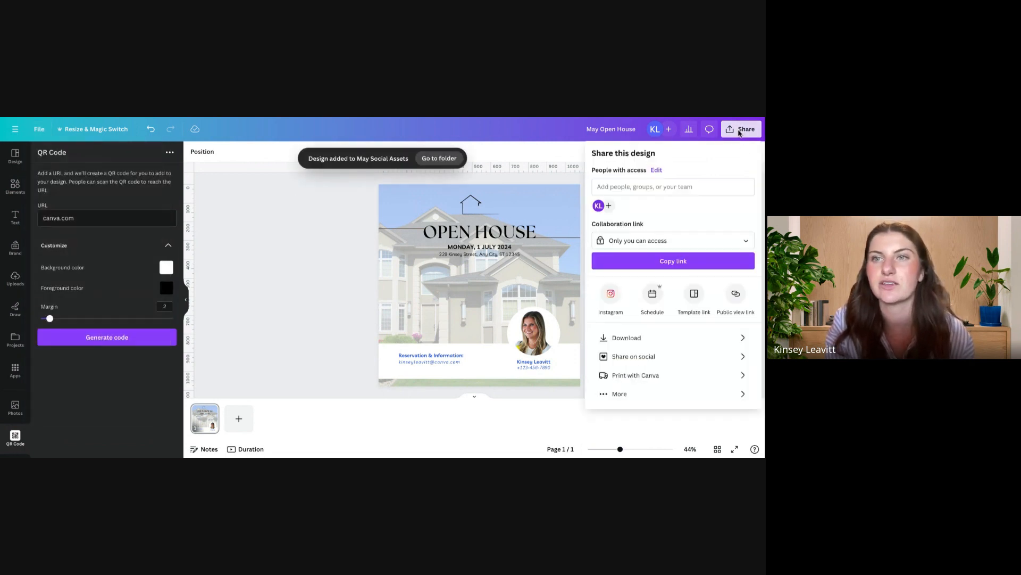
pyautogui.click(640, 394)
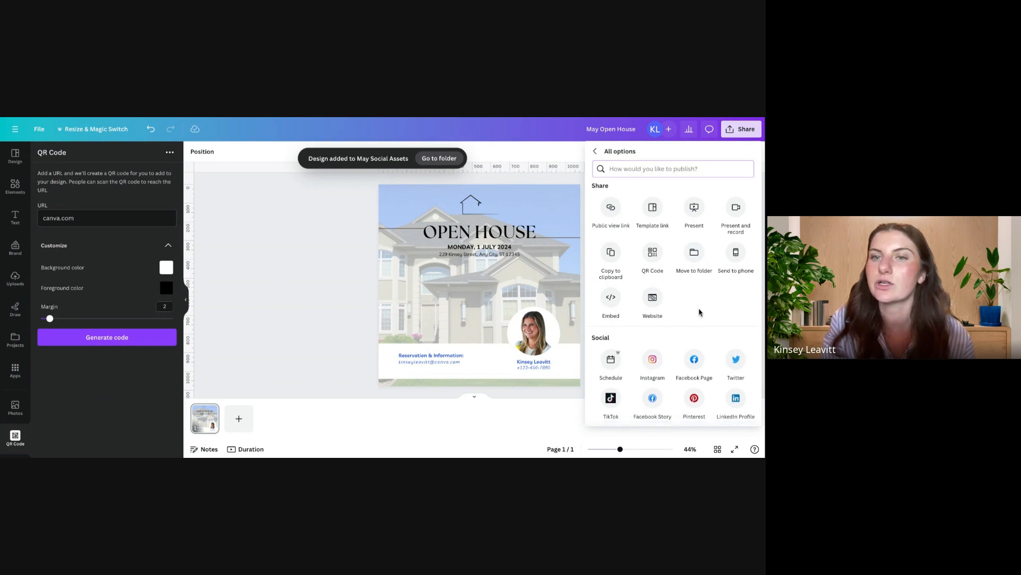
pyautogui.scroll(-3, 694, 306)
pyautogui.scroll(1, 644, 320)
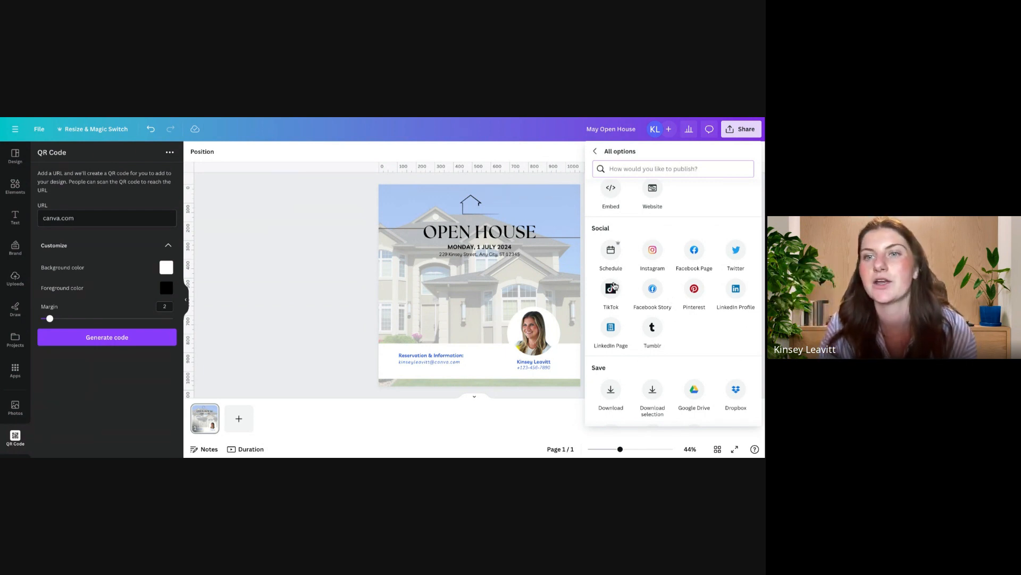
# Step: Set the scheduled post to May 9, 2024 at 09:00 AM, and close the scheduler without continuing
pyautogui.click(611, 248)
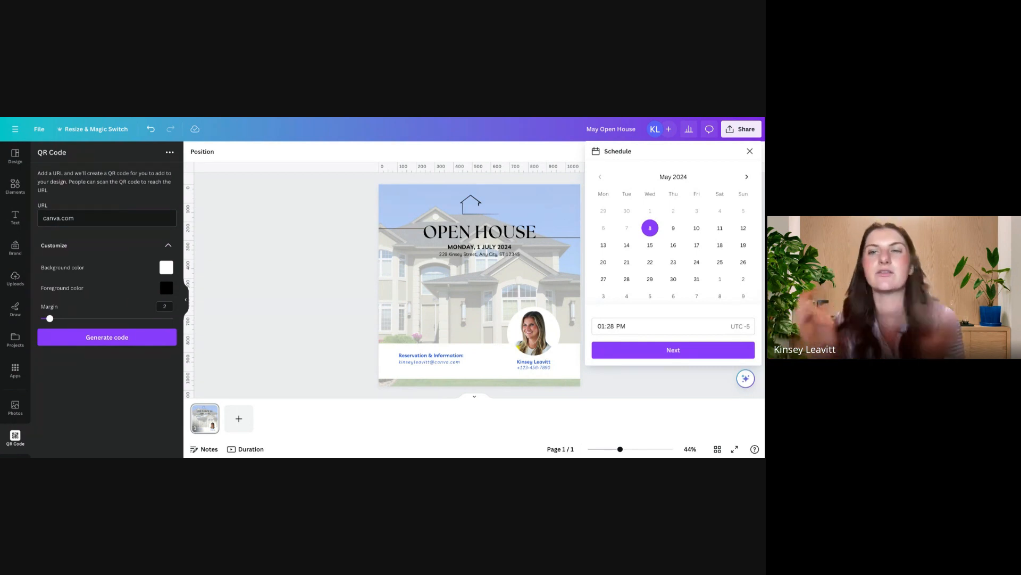
pyautogui.click(674, 228)
pyautogui.click(663, 327)
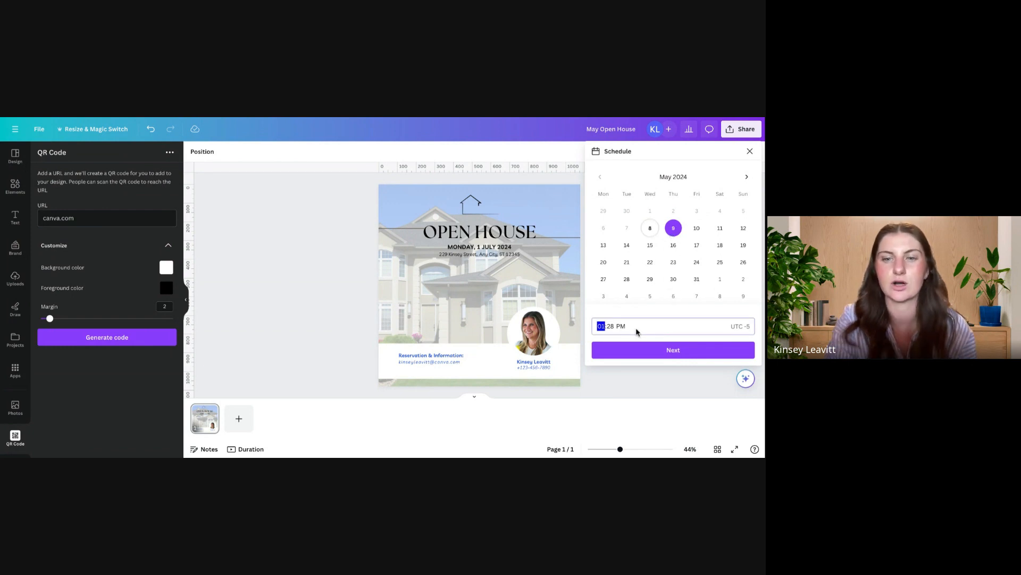
pyautogui.write('9000a')
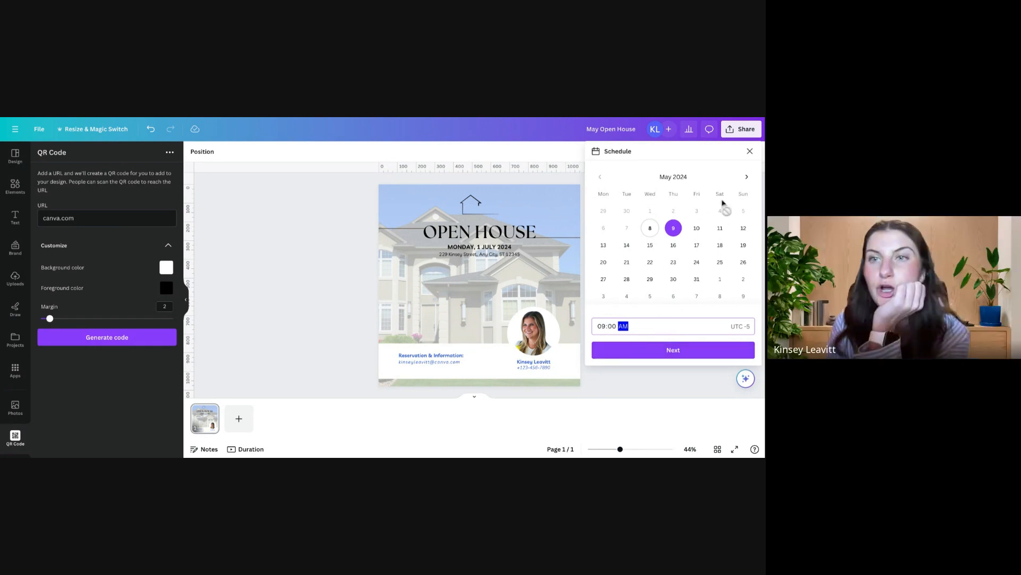
pyautogui.click(750, 151)
# Step: Examine the Instagram option for posting immediately from the mobile app, and return to all sharing options
pyautogui.click(739, 131)
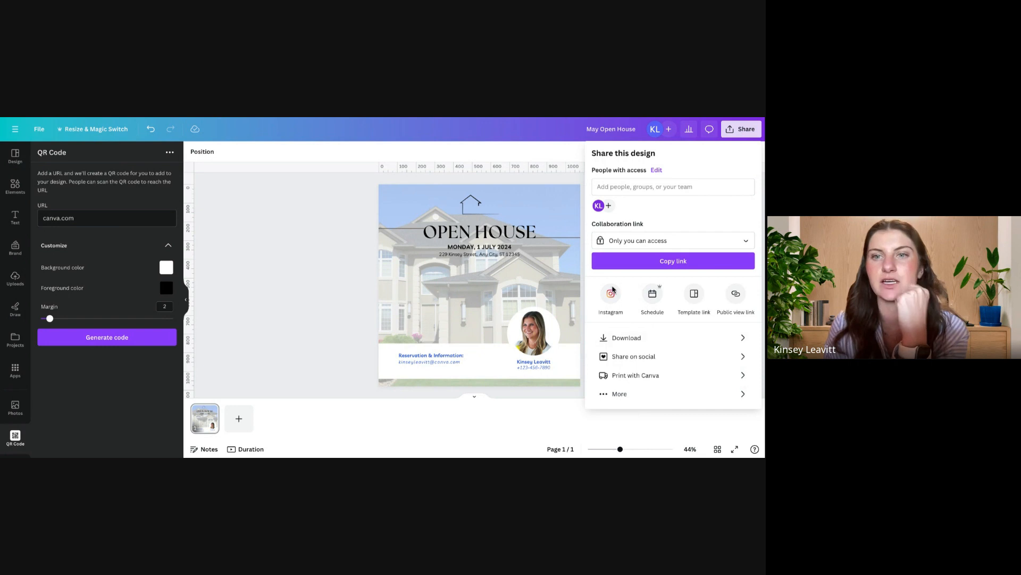
pyautogui.click(621, 394)
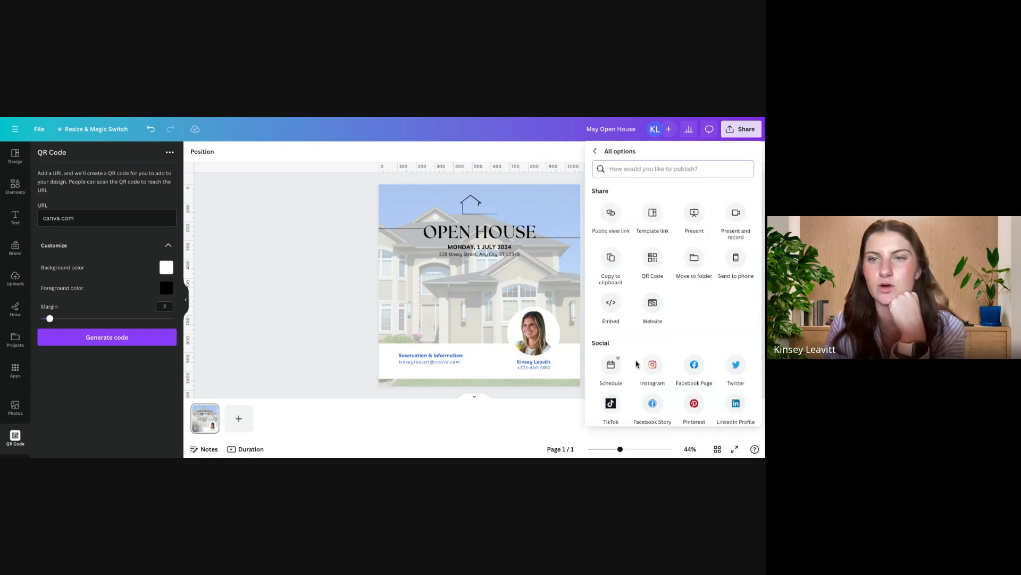
pyautogui.scroll(-1, 638, 365)
pyautogui.click(654, 329)
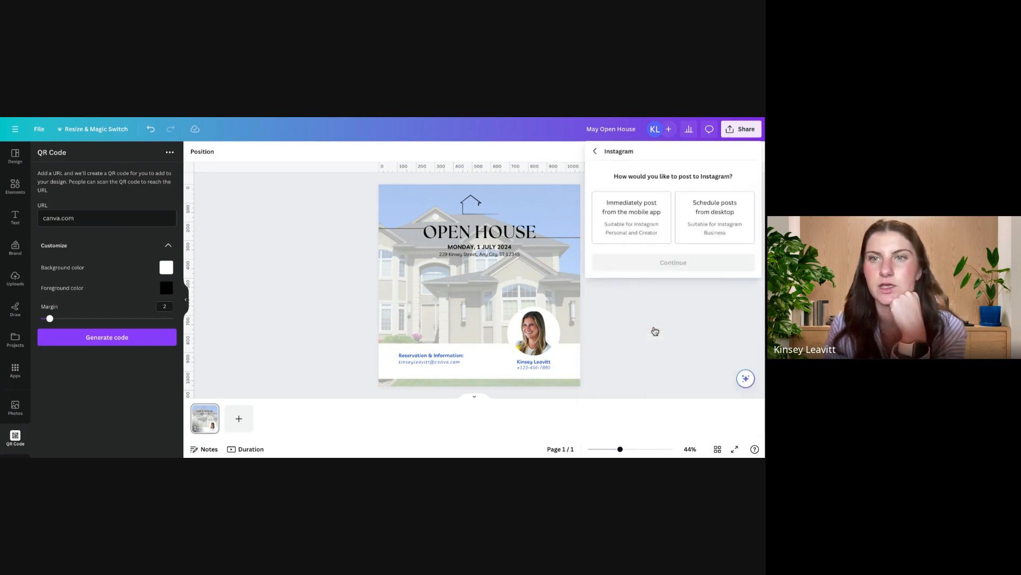
pyautogui.click(637, 230)
pyautogui.click(660, 264)
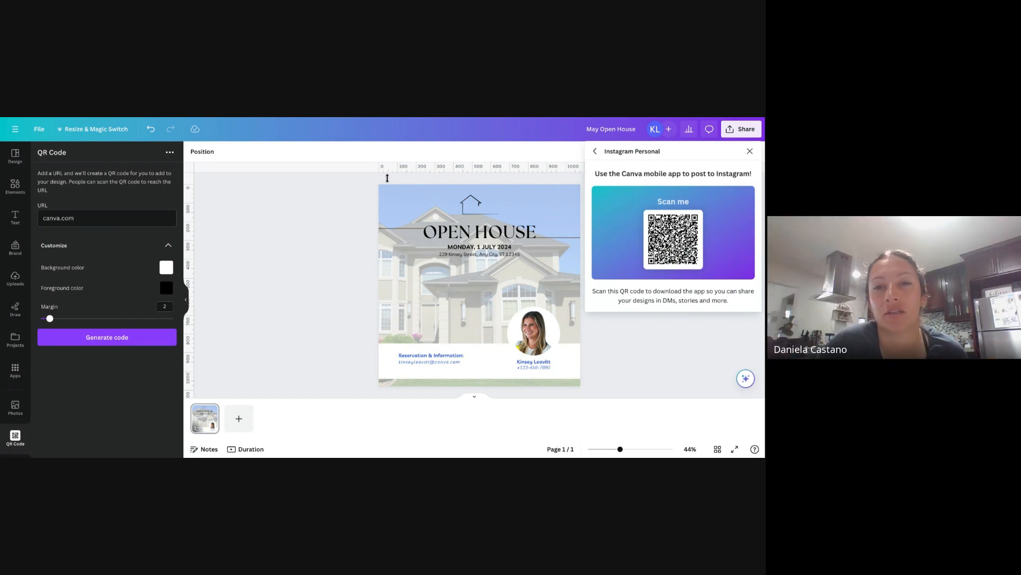
pyautogui.click(596, 155)
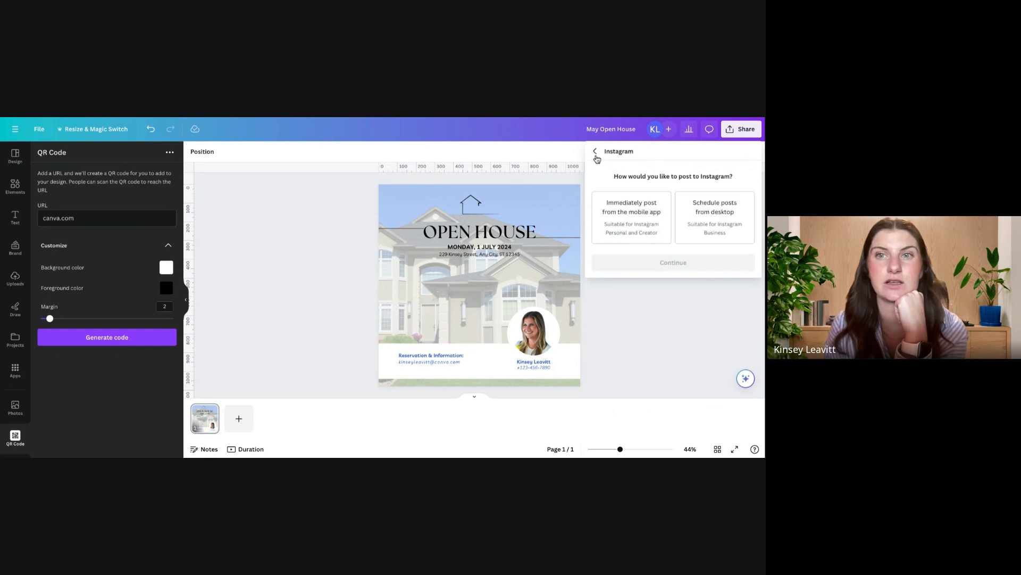
pyautogui.click(596, 153)
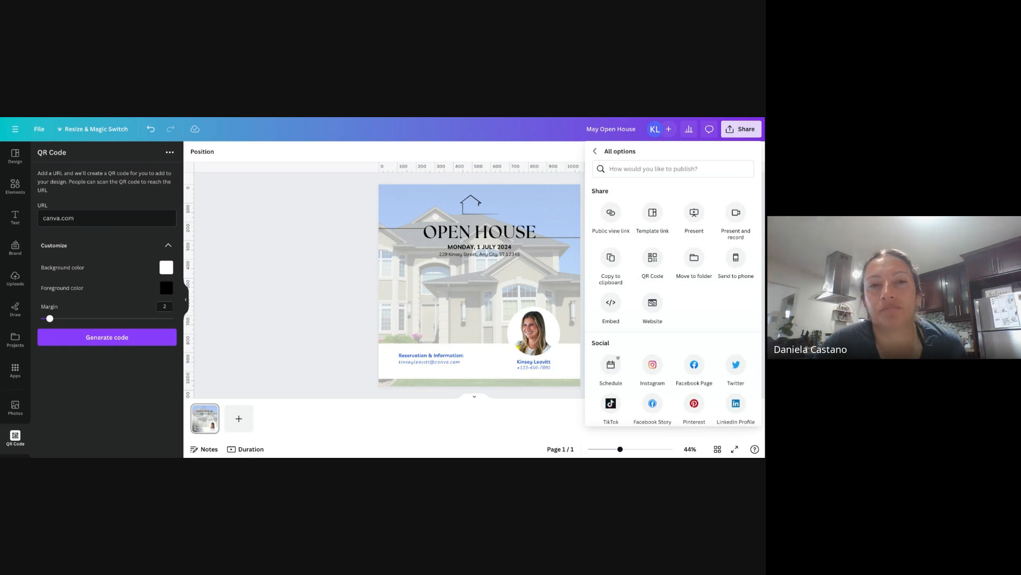
# Step: Choose May 10, 2024 as the scheduled post date, continue, and review the social channels available for the post
pyautogui.scroll(-2, 688, 359)
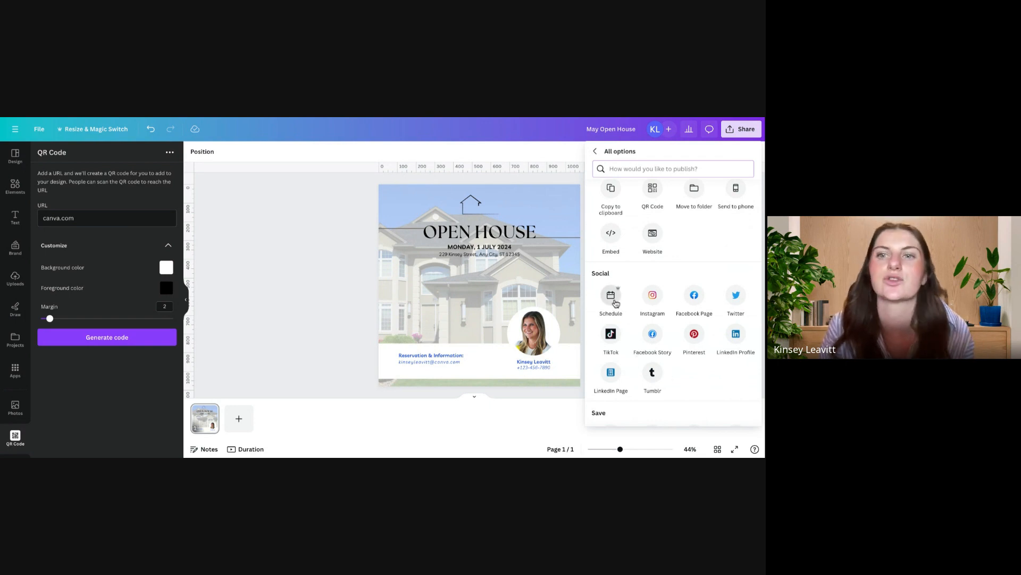
pyautogui.click(612, 297)
pyautogui.click(698, 230)
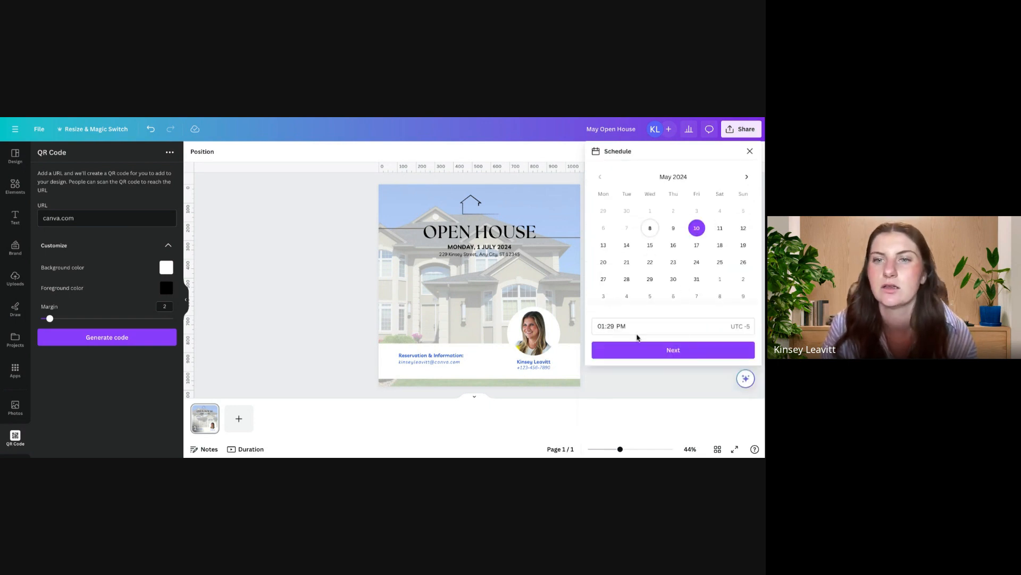
pyautogui.click(675, 353)
pyautogui.click(662, 209)
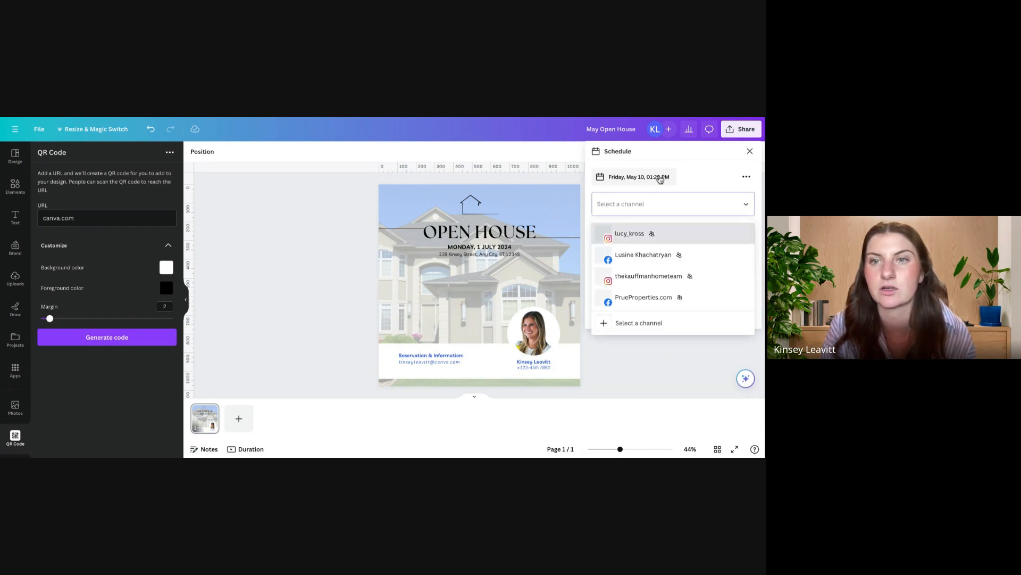
pyautogui.click(670, 197)
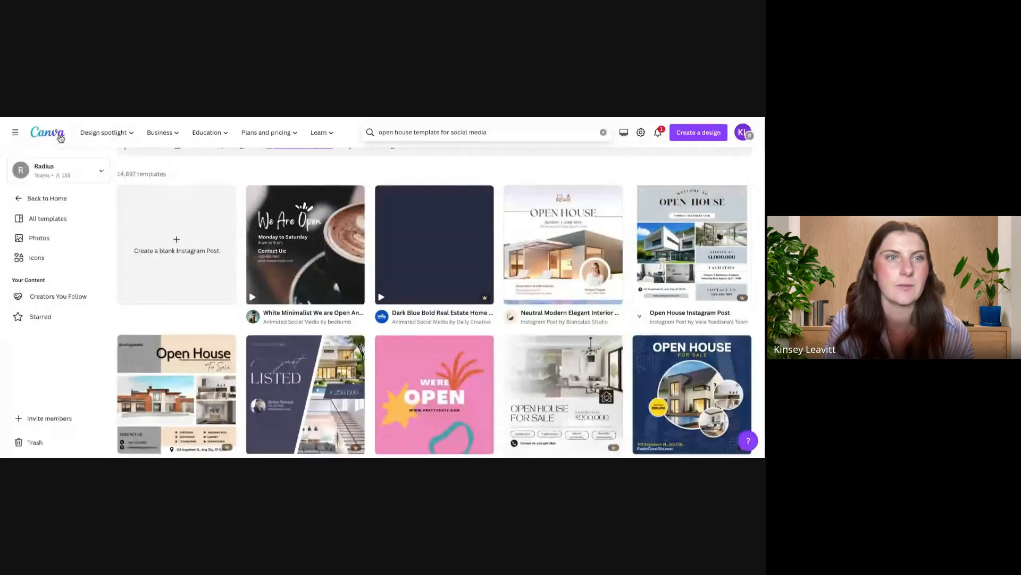
# Step: Return to the home page, open the Content Planner app, and look through the May calendar
pyautogui.click(56, 136)
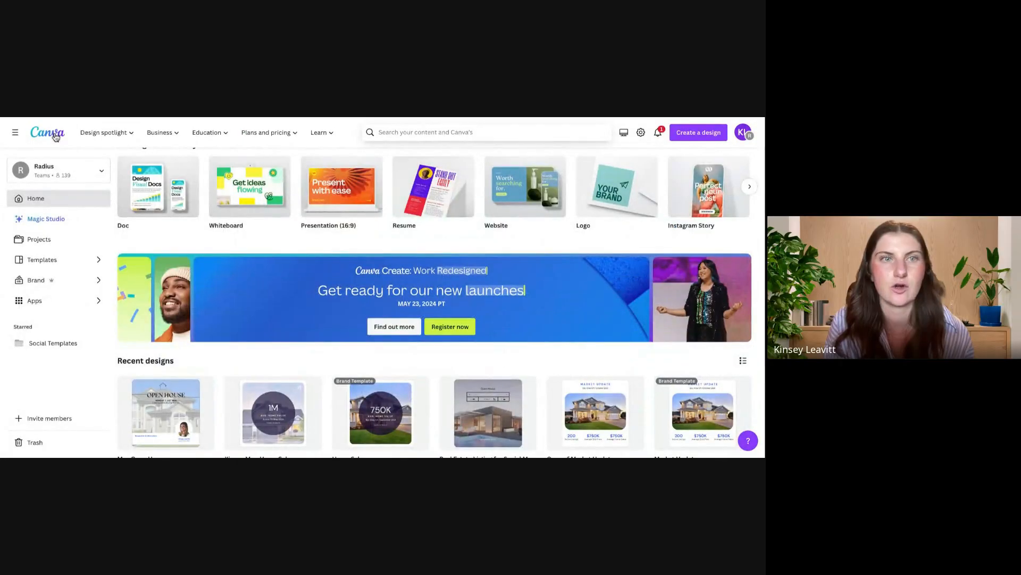
pyautogui.click(48, 301)
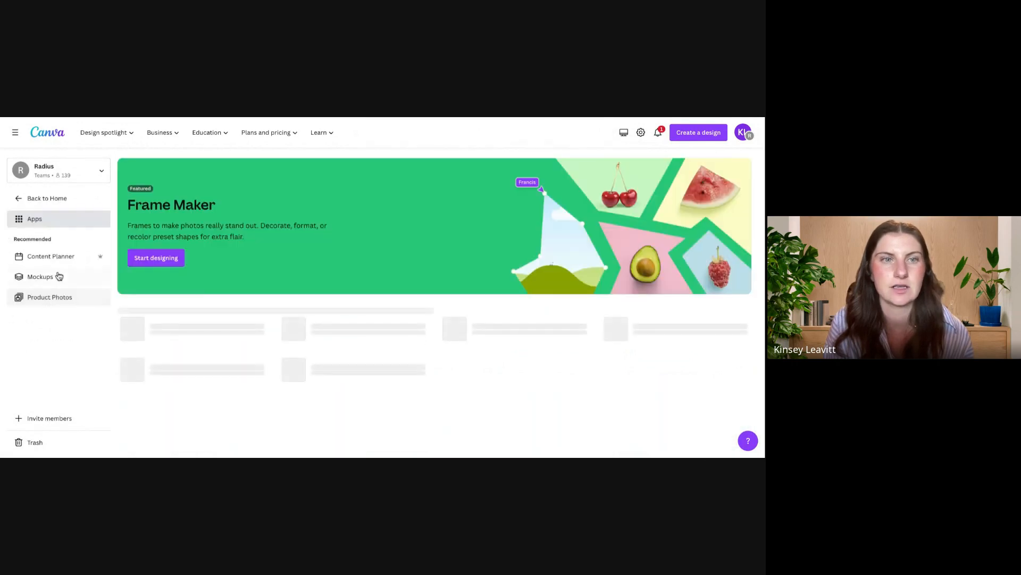
pyautogui.click(56, 256)
pyautogui.scroll(-5, 385, 385)
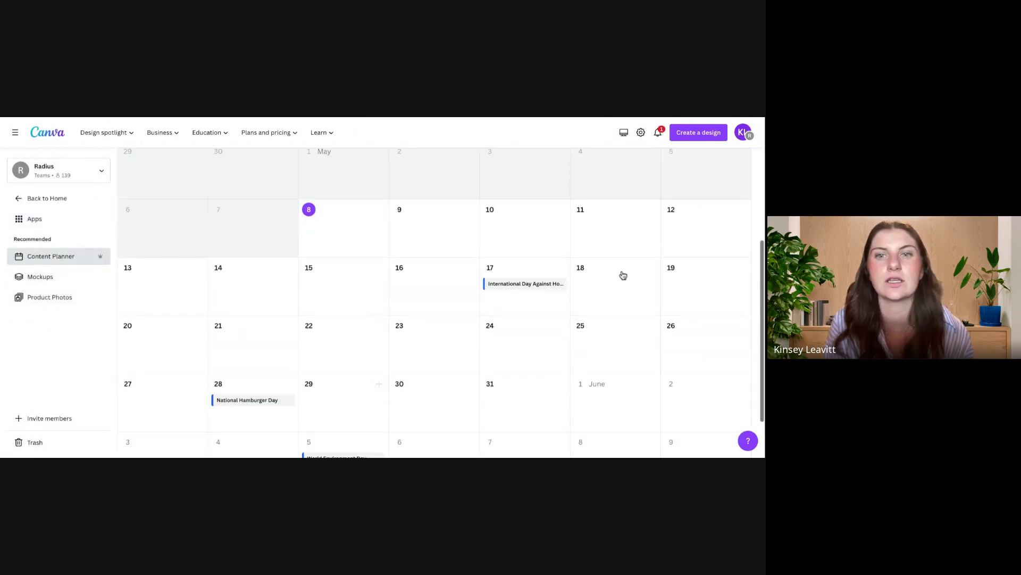
pyautogui.scroll(-2, 500, 360)
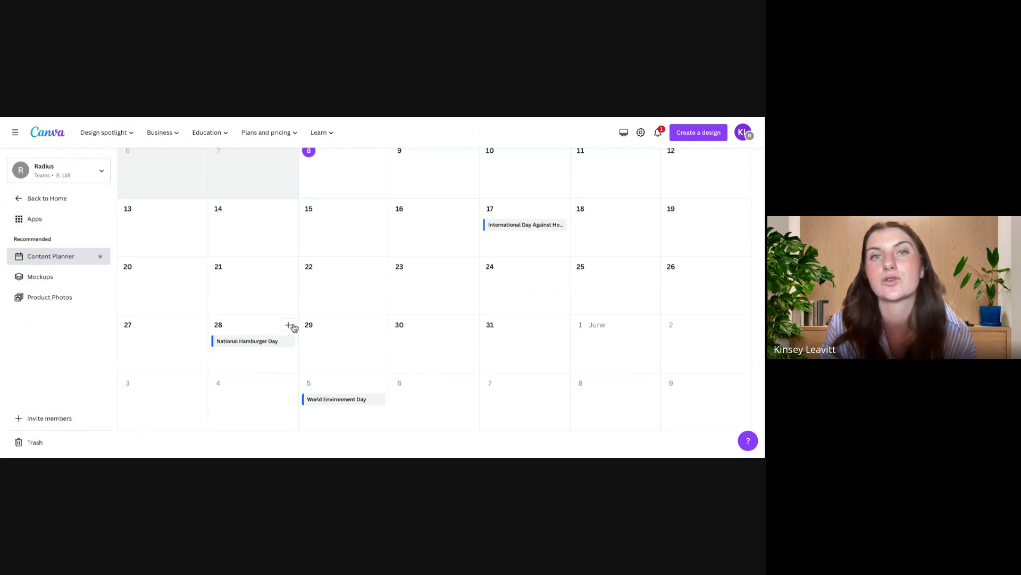
# Step: Start a scheduled post on May 22 with the May Open House design, review its scheduling options, and close it without saving
pyautogui.click(380, 268)
pyautogui.click(80, 249)
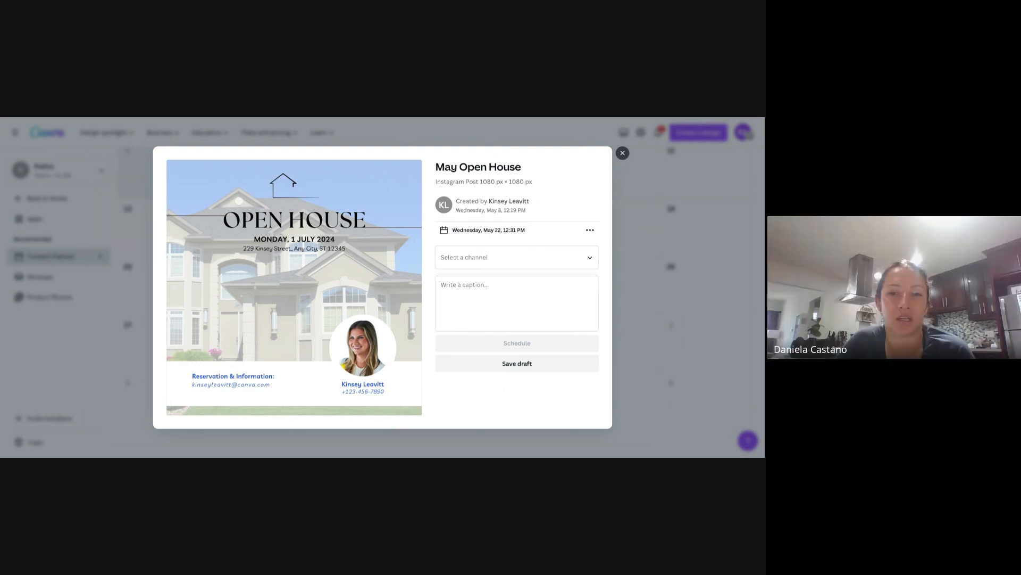
pyautogui.click(623, 152)
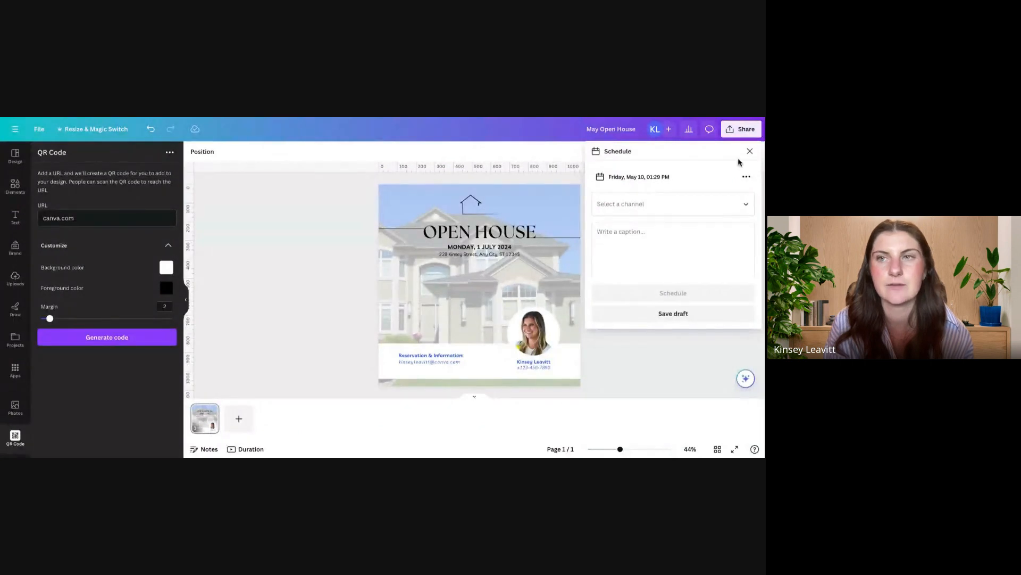
# Step: Review the file types available for downloading the May Open House design, and close the options without downloading
pyautogui.click(745, 136)
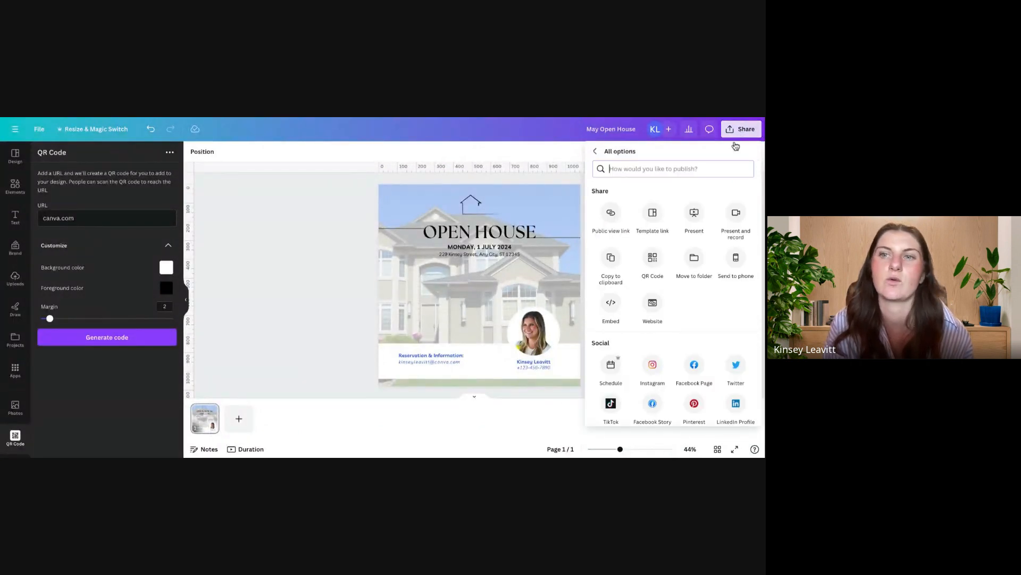
pyautogui.scroll(-3, 710, 310)
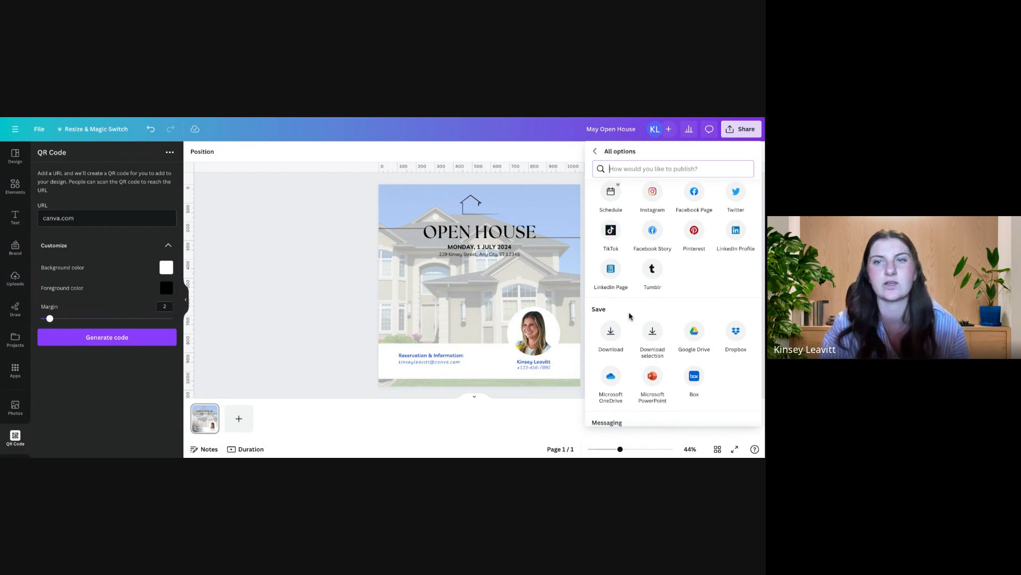
pyautogui.click(606, 332)
pyautogui.click(673, 190)
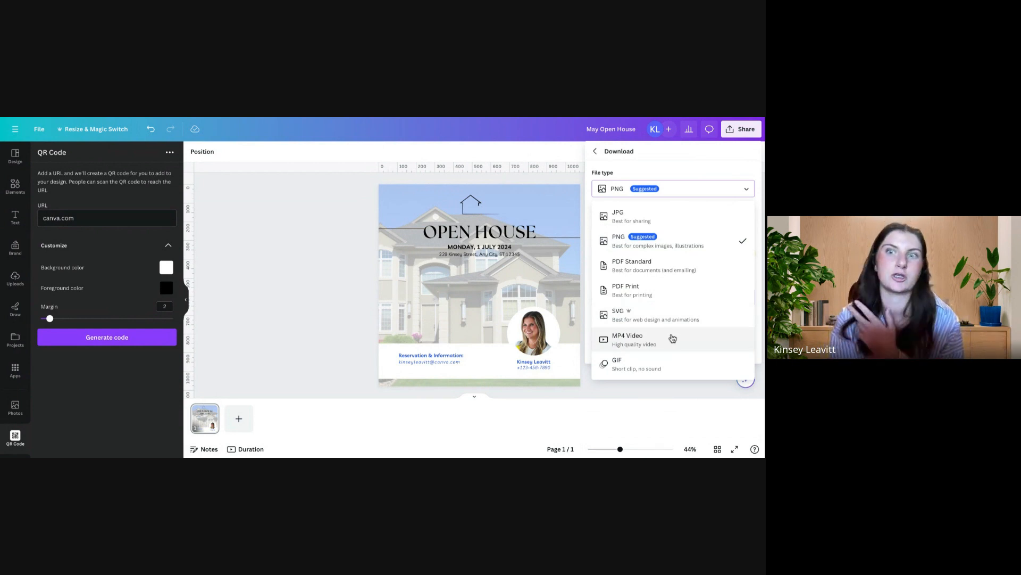
pyautogui.click(315, 220)
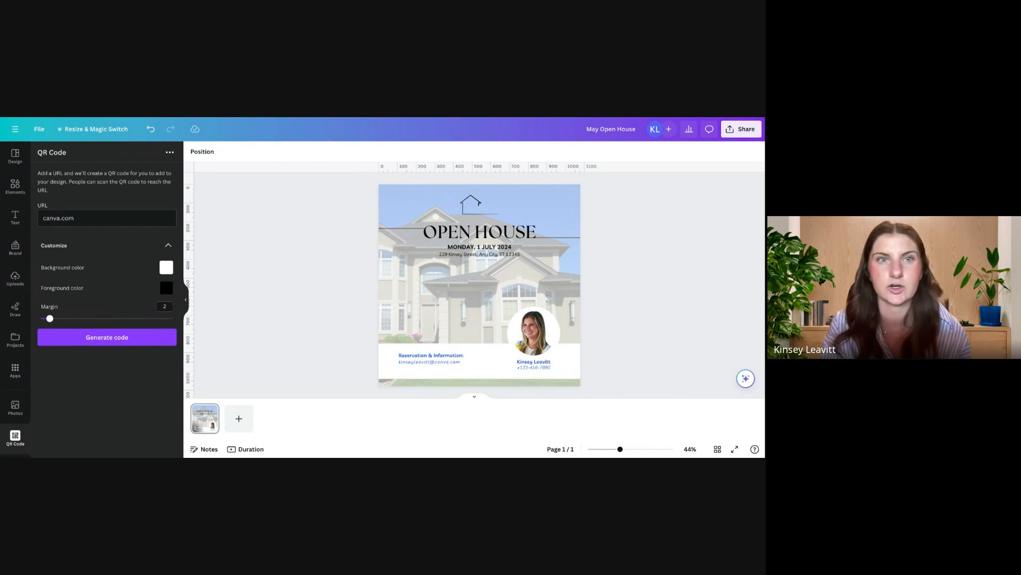
# Step: Create a resized copy of the open house design in the Instagram Story format, 1080 × 1920 px, and open it
pyautogui.click(98, 133)
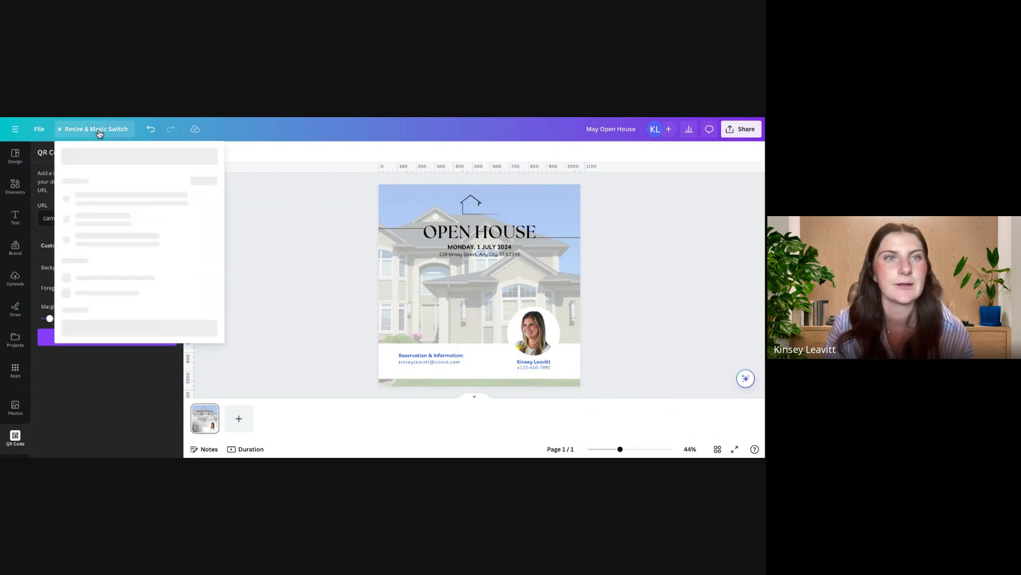
pyautogui.click(99, 155)
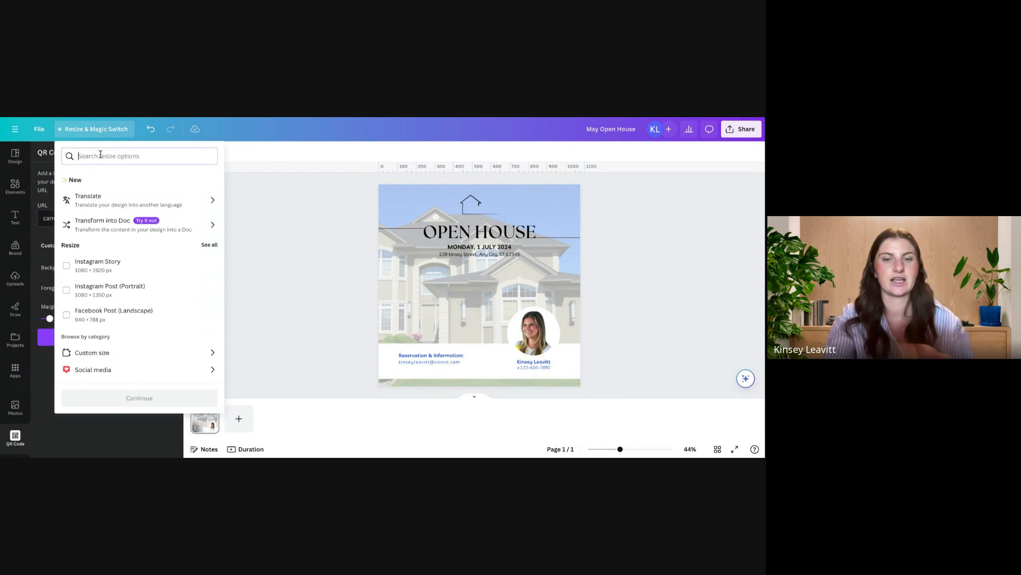
pyautogui.write('instagram story')
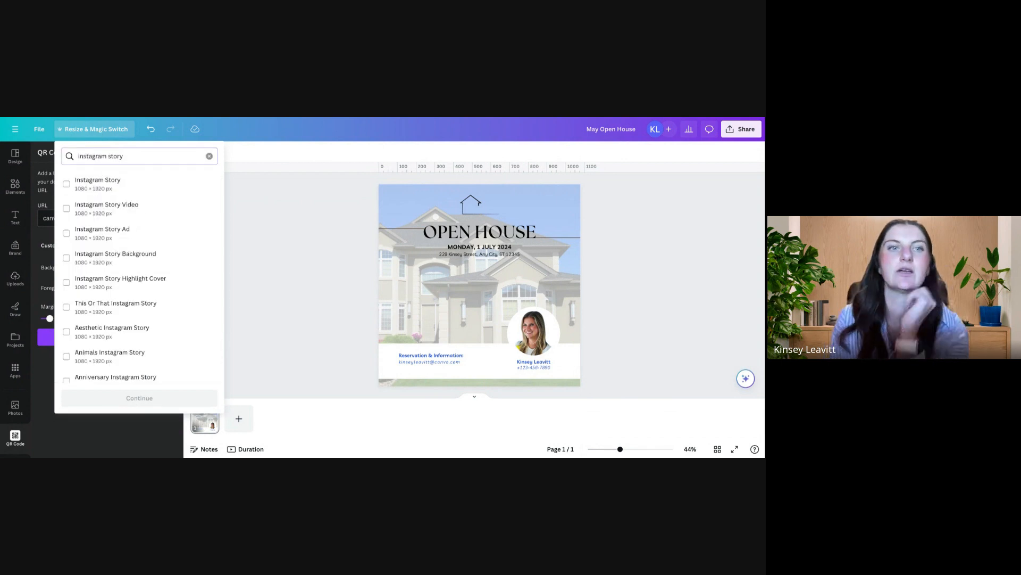
pyautogui.click(67, 184)
pyautogui.click(151, 402)
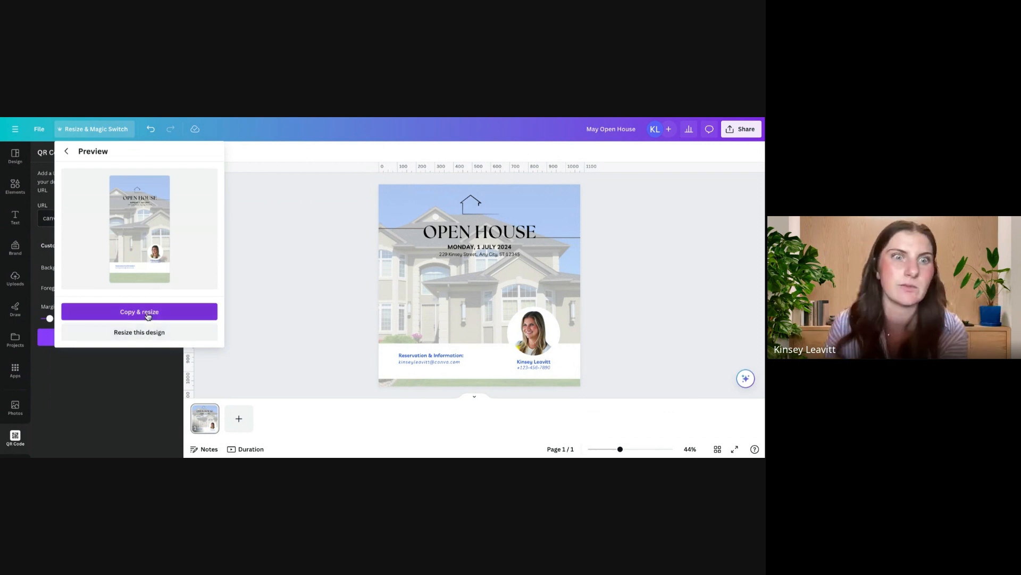
pyautogui.click(148, 315)
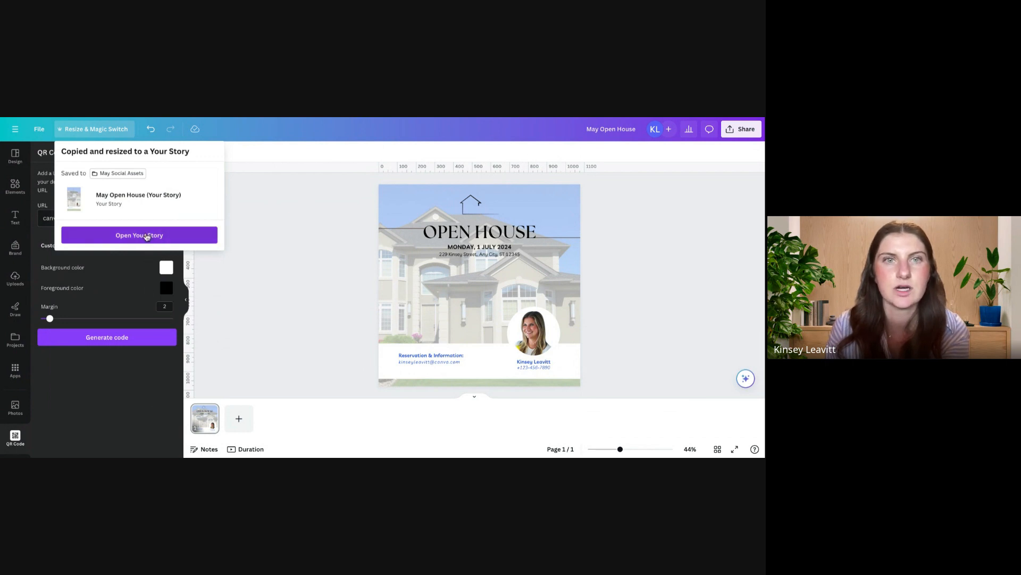
pyautogui.click(148, 236)
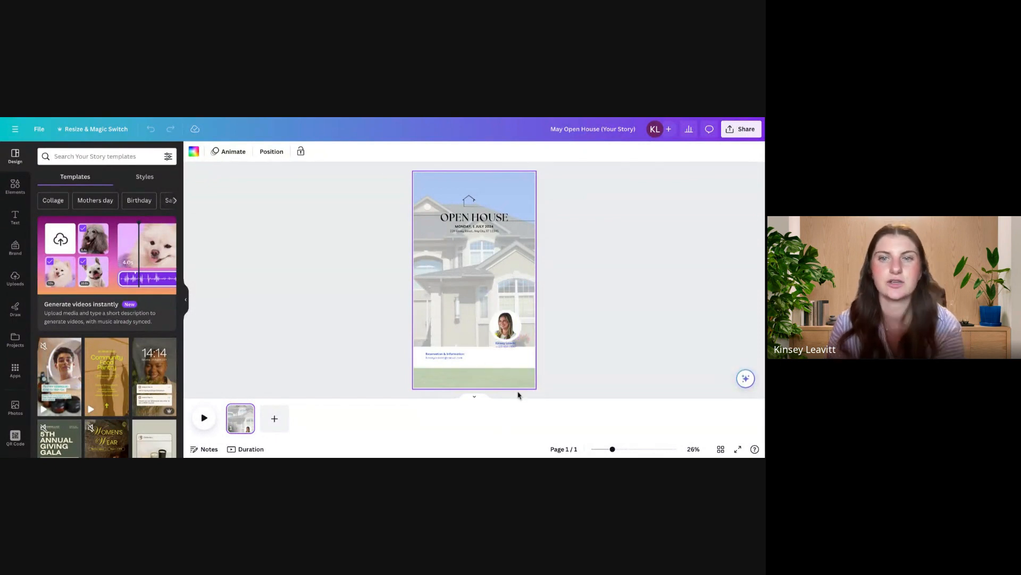
# Step: Enlarge the date and address lines together beneath the OPEN HOUSE heading in the story
pyautogui.scroll(5, 479, 229)
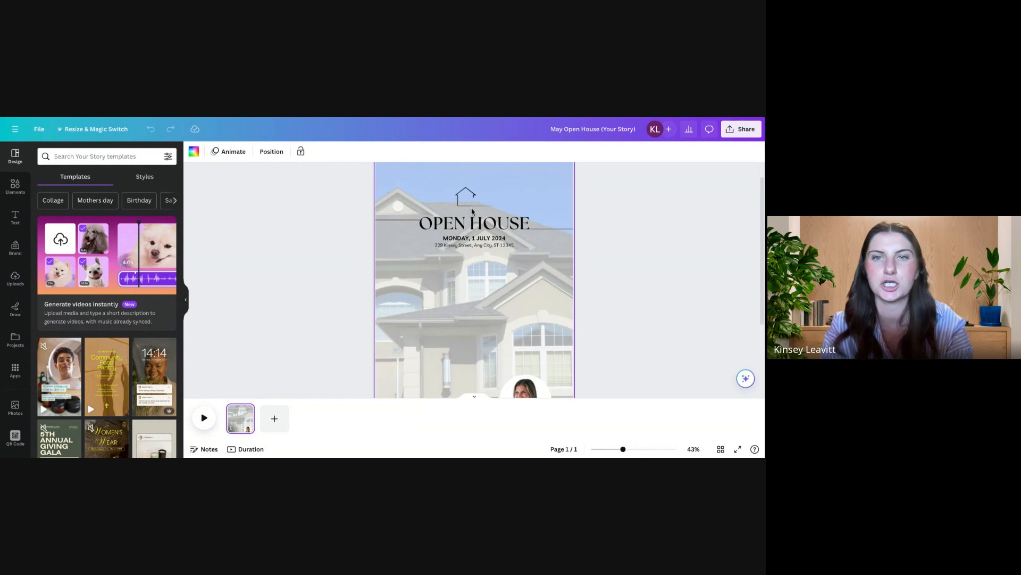
pyautogui.click(481, 239)
pyautogui.keyDown('shift'); pyautogui.click(481, 245); pyautogui.keyUp('shift')
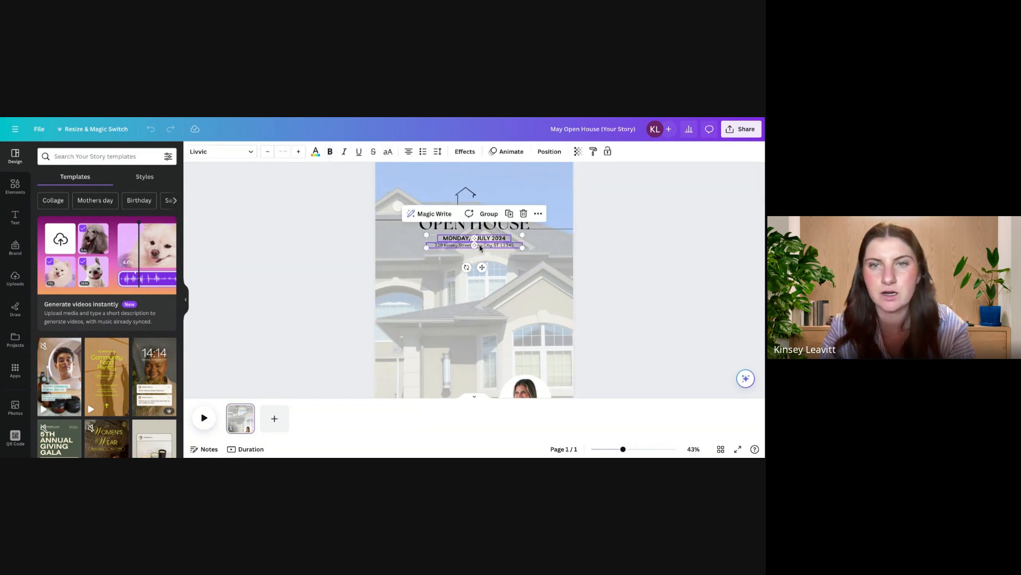
pyautogui.moveTo(526, 252); pyautogui.dragTo(572, 233)
# Step: Enlarge the OPEN HOUSE heading with its flanking lines adjusted to fit, and enlarge the house outline above it
pyautogui.click(500, 223)
pyautogui.click(564, 229)
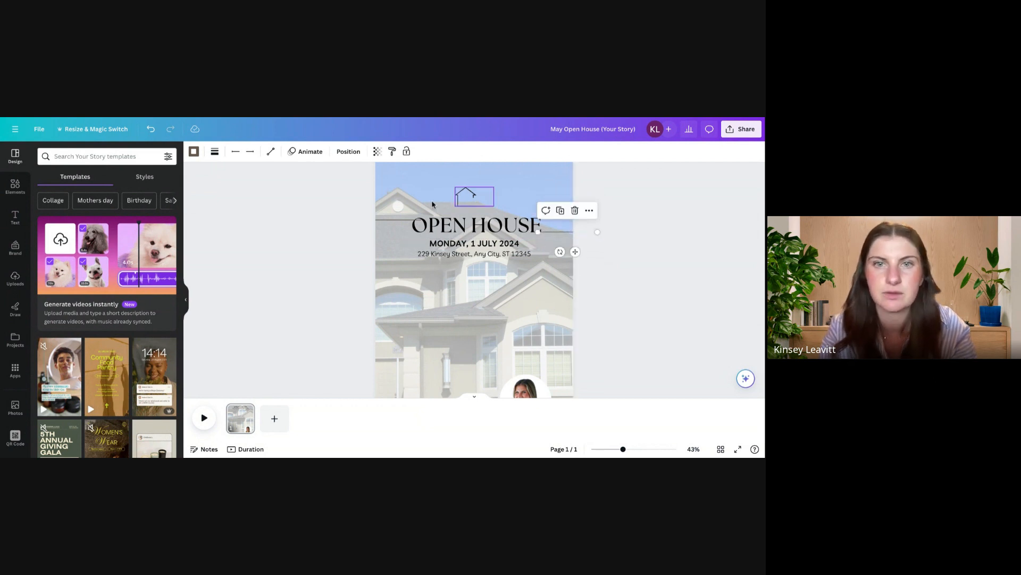
pyautogui.moveTo(395, 219); pyautogui.dragTo(393, 219)
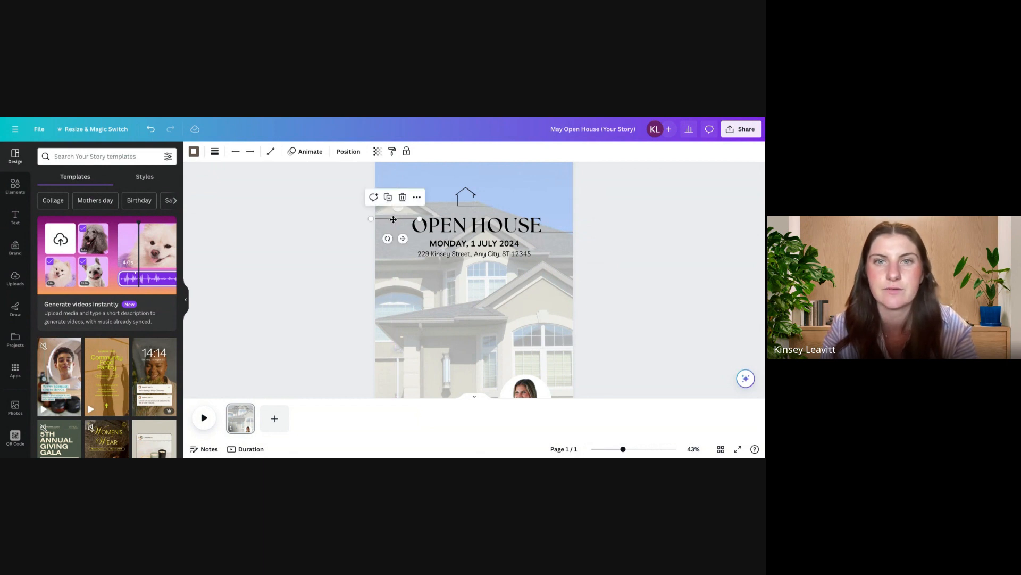
pyautogui.click(481, 199)
pyautogui.moveTo(482, 199); pyautogui.dragTo(469, 187)
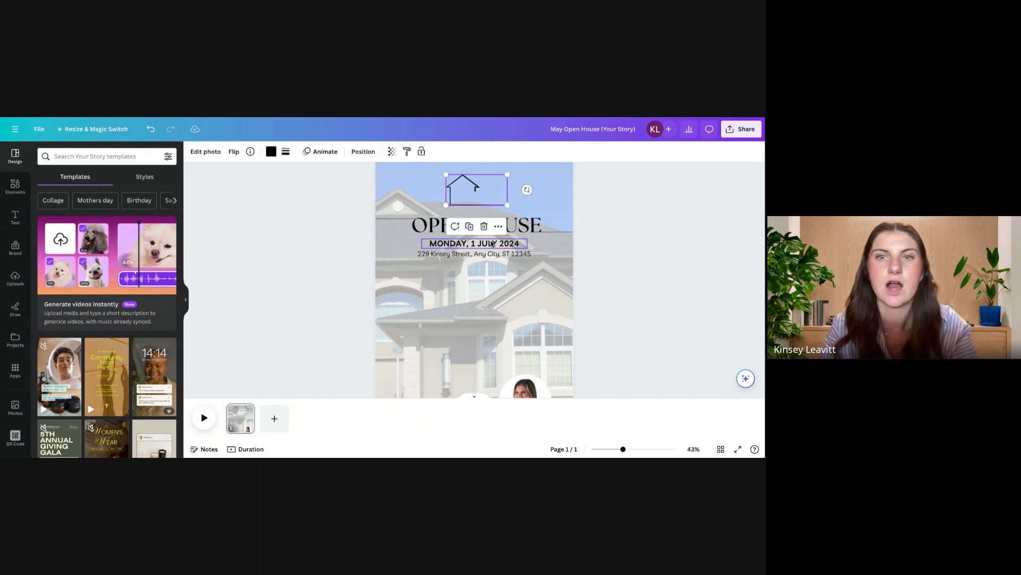
# Step: Enlarge the agent's headshot, name and phone number together, and place the contact text inside the white band
pyautogui.scroll(-3, 489, 244)
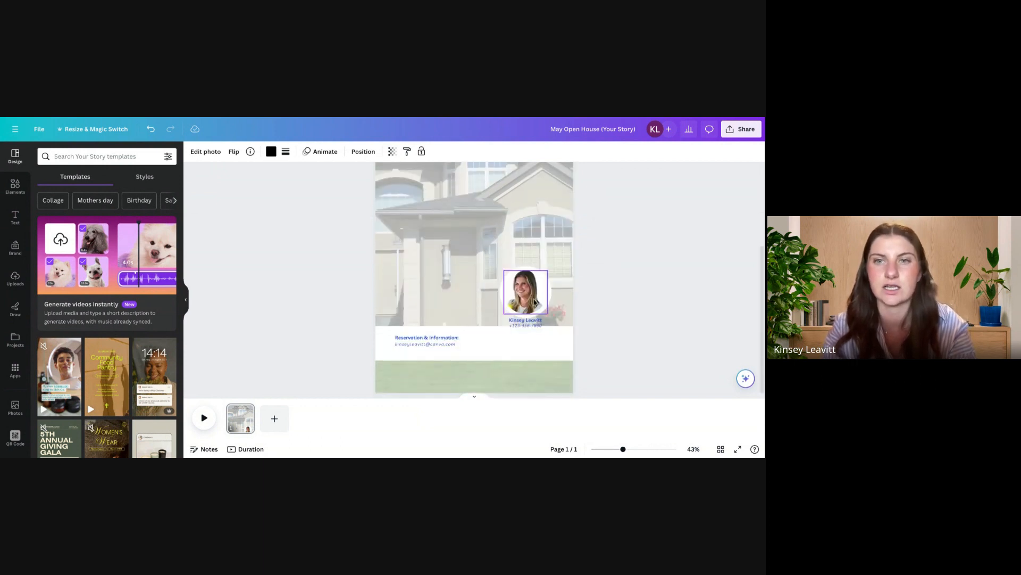
pyautogui.click(536, 298)
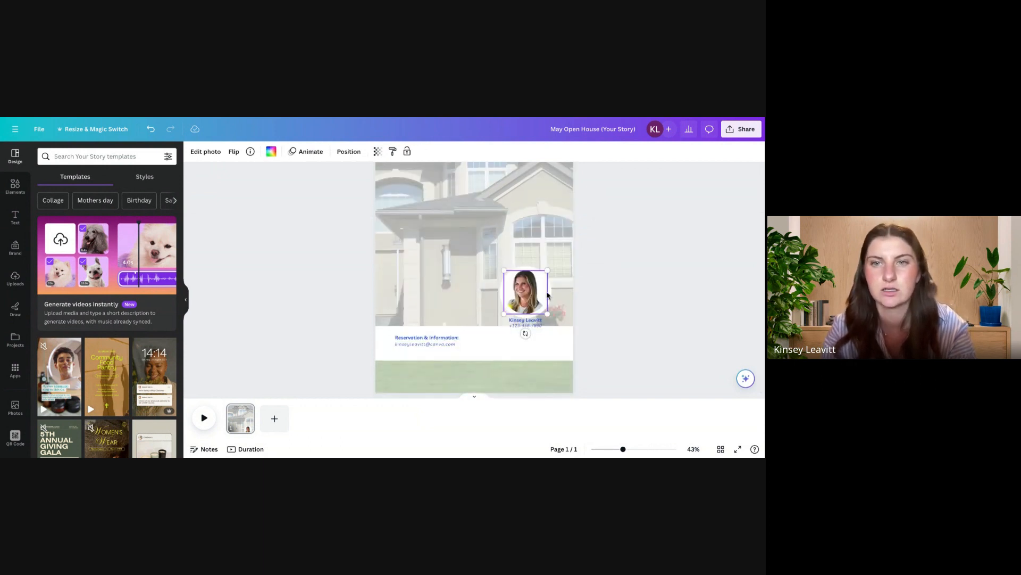
pyautogui.keyDown('shift'); pyautogui.click(536, 324); pyautogui.keyUp('shift')
pyautogui.moveTo(552, 328); pyautogui.dragTo(565, 346)
pyautogui.moveTo(543, 299)
pyautogui.mouseDown()
pyautogui.moveTo(543, 327)
pyautogui.moveTo(542, 300)
pyautogui.mouseUp()
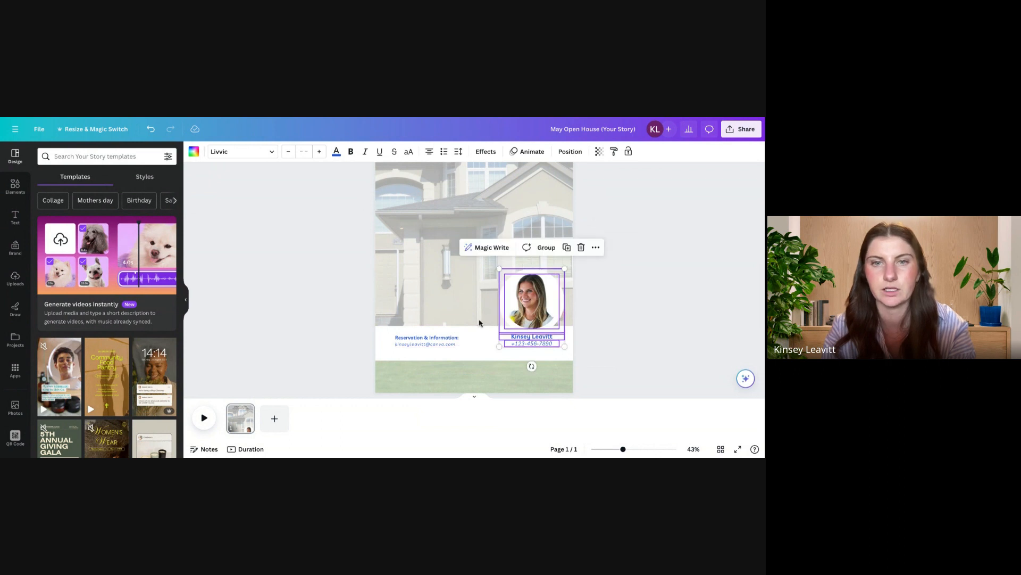
# Step: Enlarge the Reservation & Information heading and its e-mail line together in the white band
pyautogui.click(445, 337)
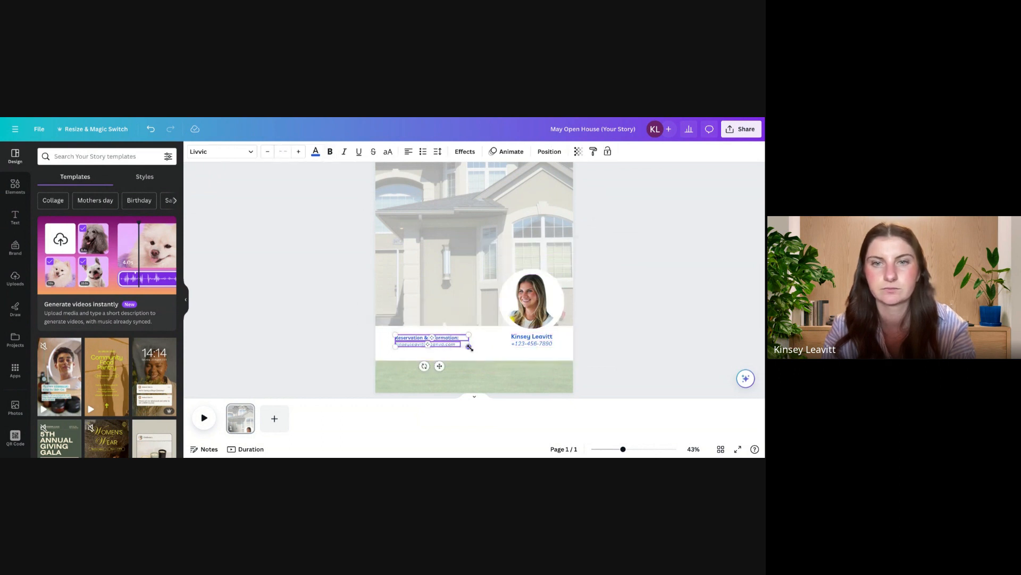
pyautogui.moveTo(469, 347); pyautogui.dragTo(483, 352)
pyautogui.click(604, 357)
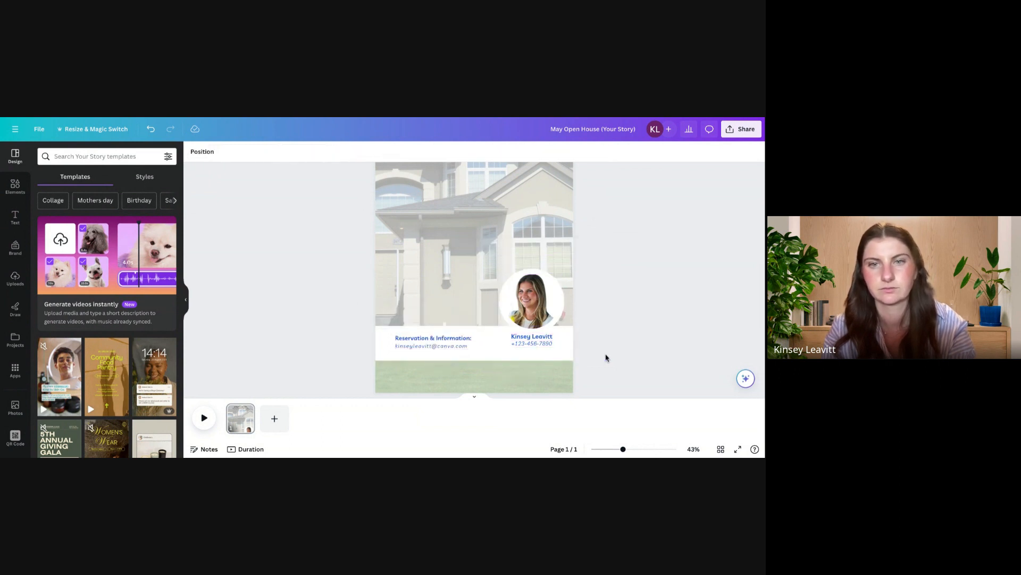
pyautogui.scroll(-3, 605, 357)
pyautogui.scroll(-1, 606, 357)
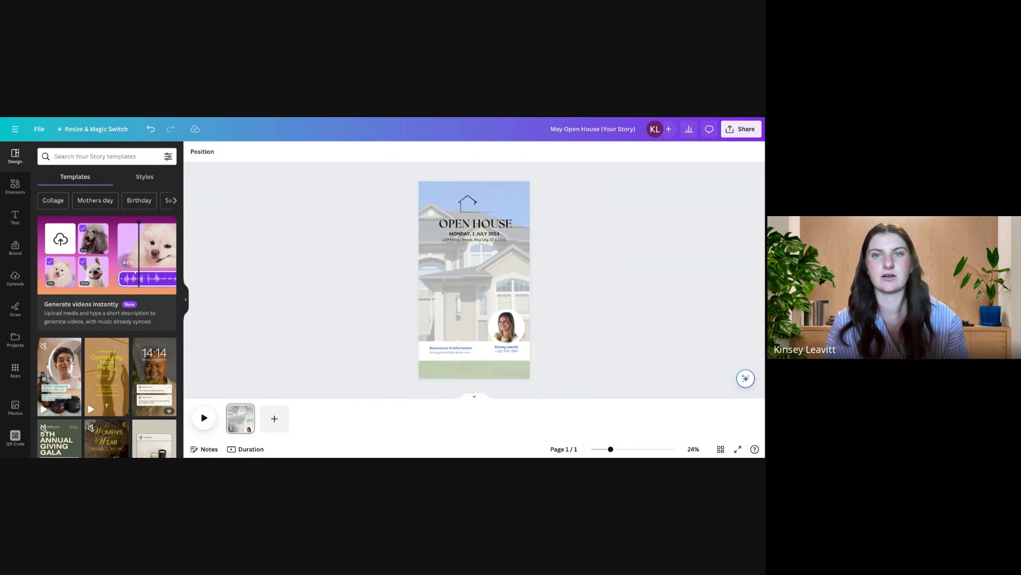